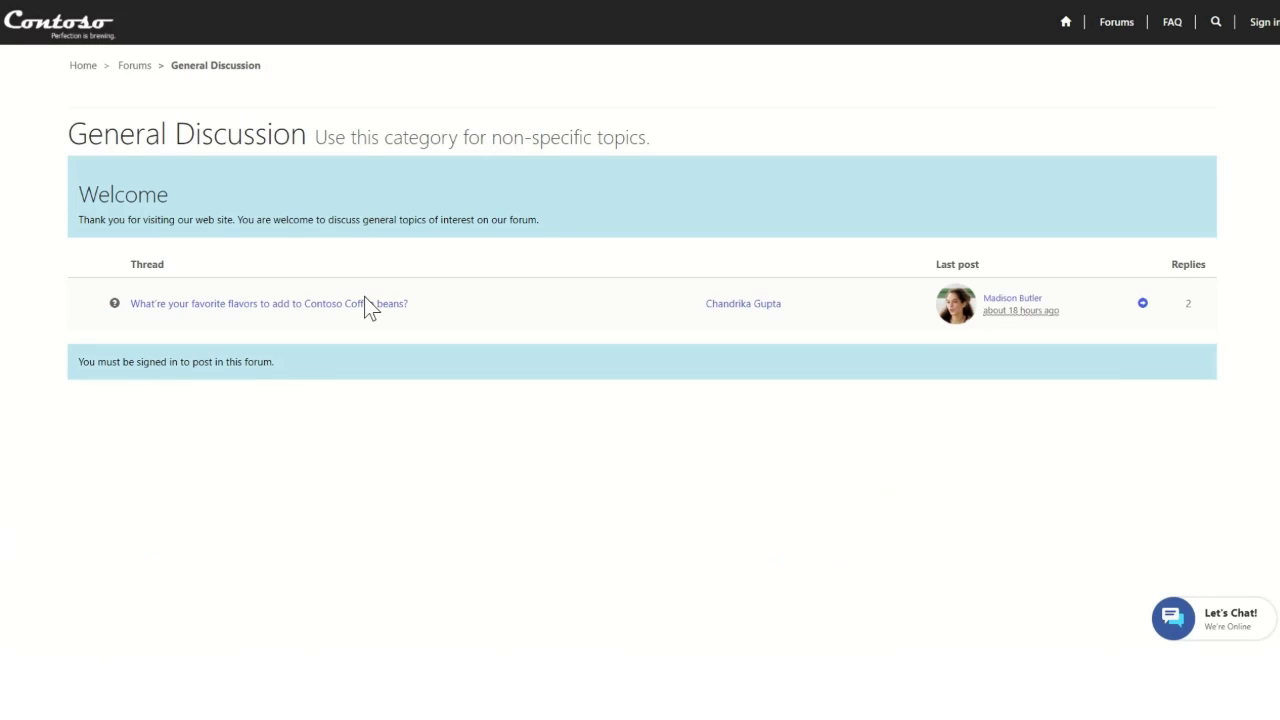
# - Leave the forum for the home page, and on the customer portal's home page start a live chat and end it
pyautogui.click(1068, 24)
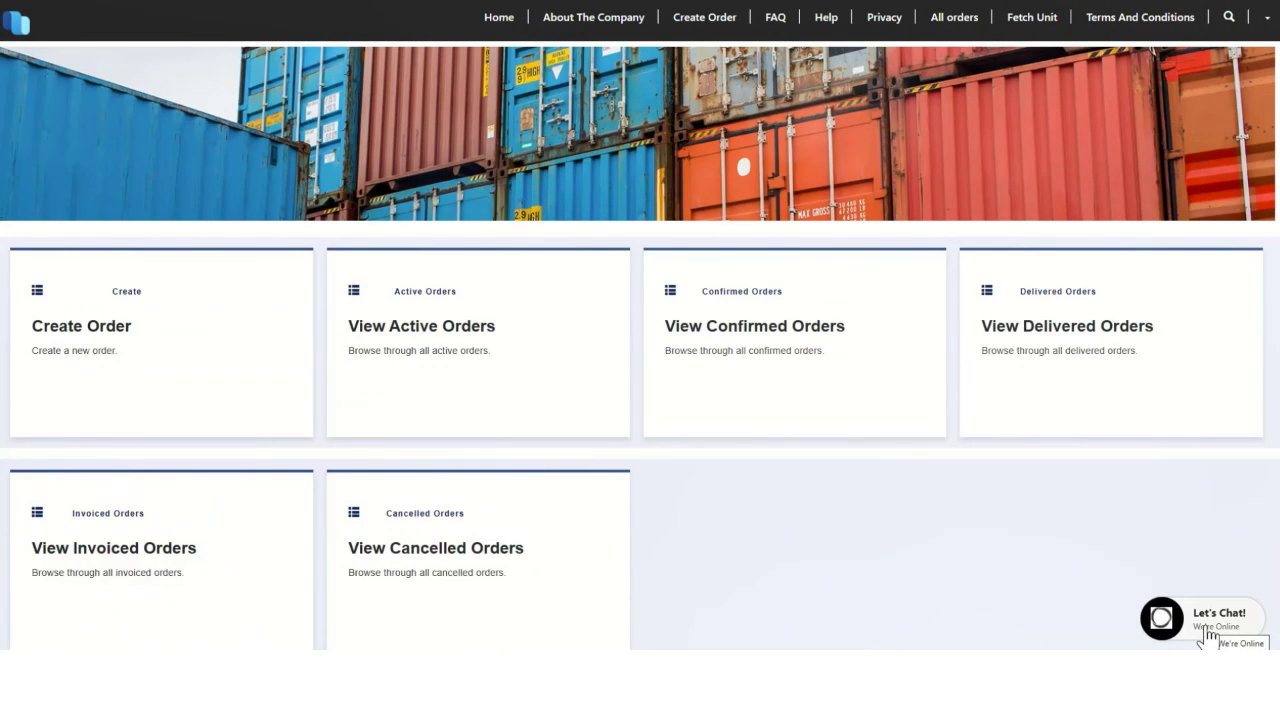
pyautogui.click(1210, 634)
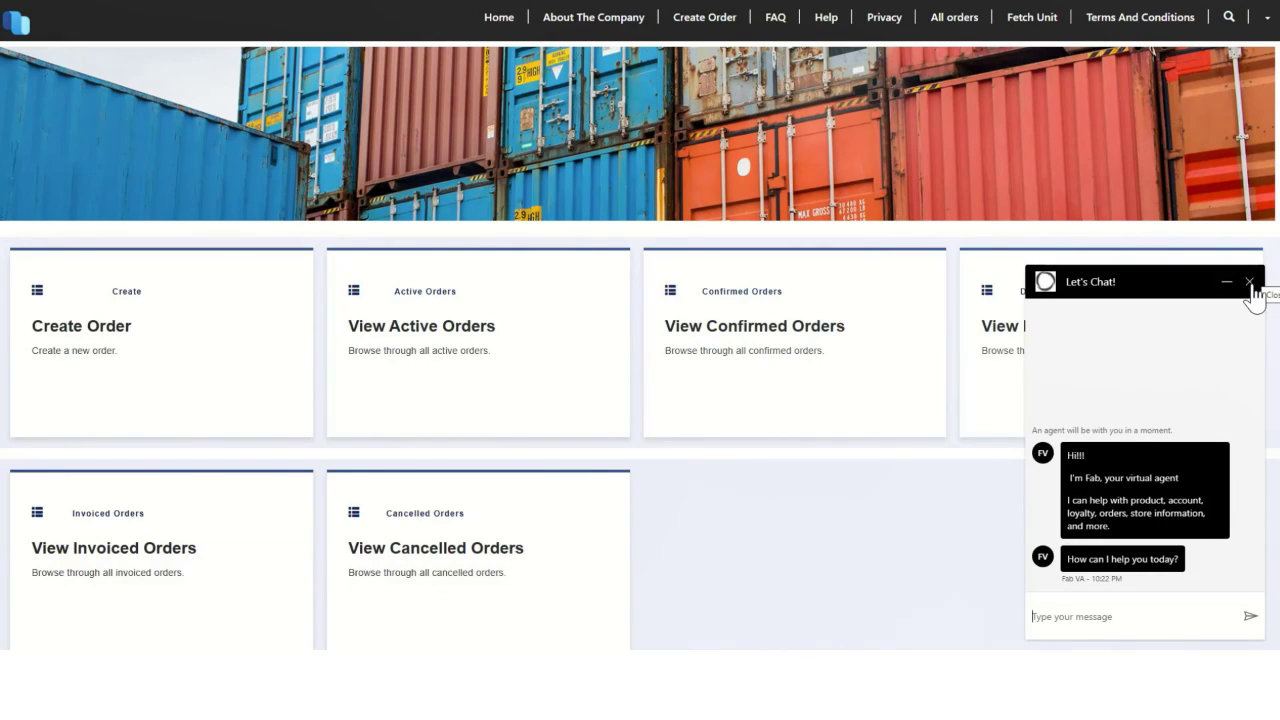
pyautogui.click(1250, 283)
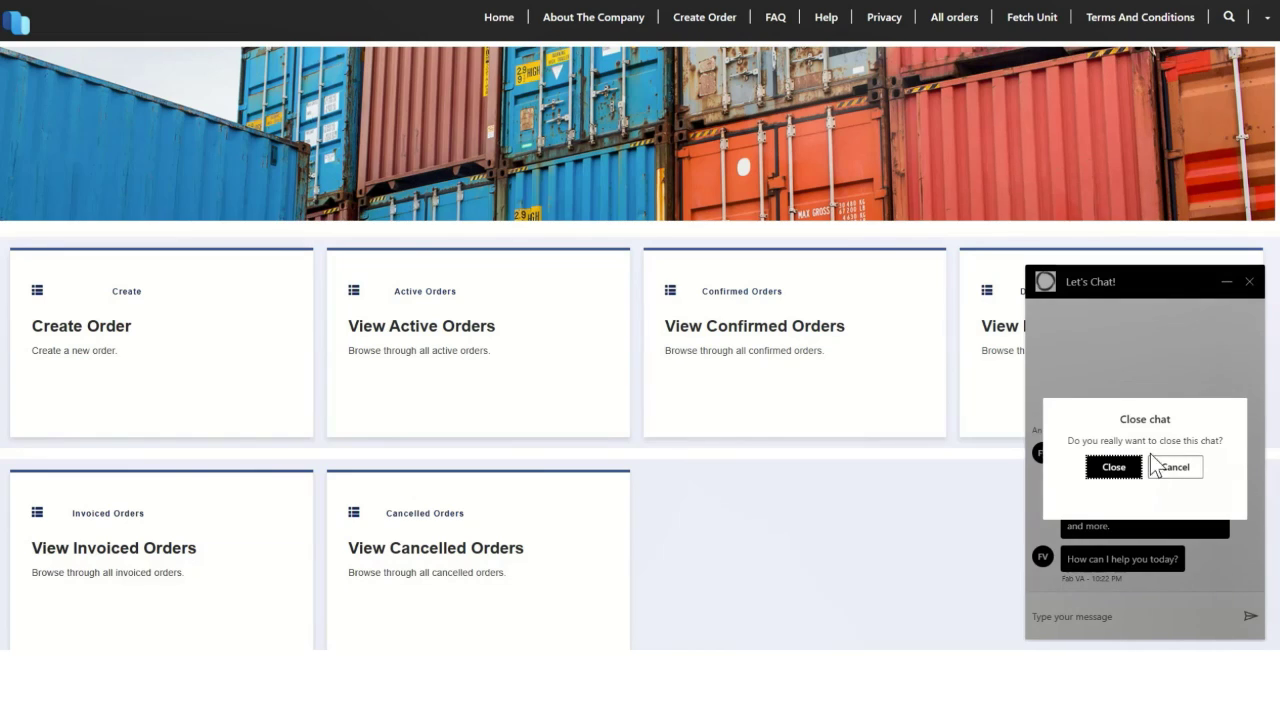
pyautogui.click(1115, 467)
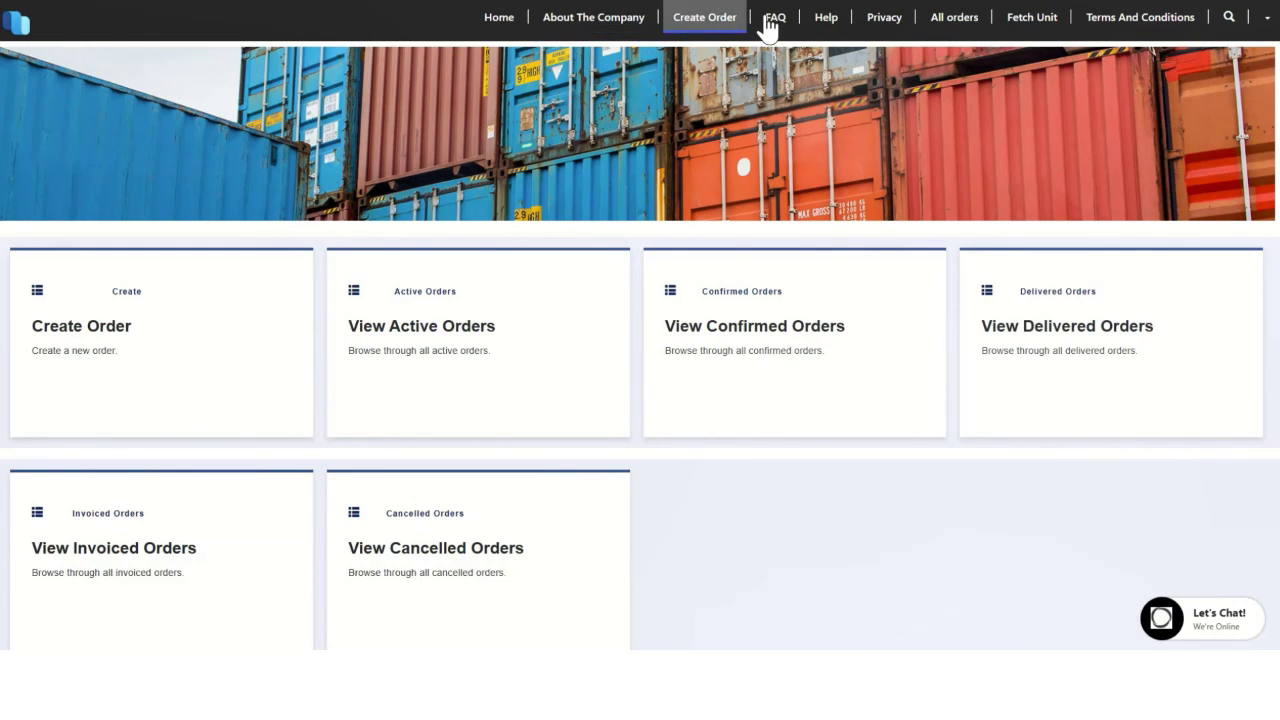
# - Open the customer portal's Help page, start a live chat from there, and end it
pyautogui.click(826, 18)
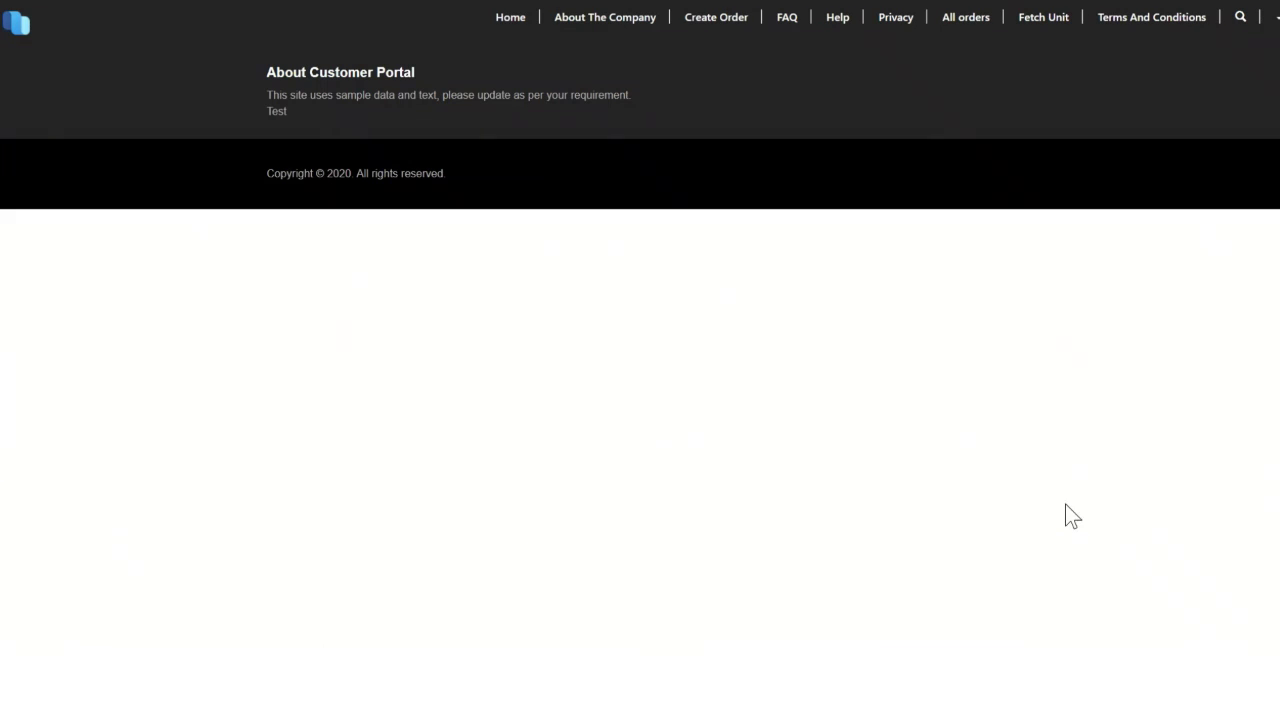
pyautogui.click(1218, 635)
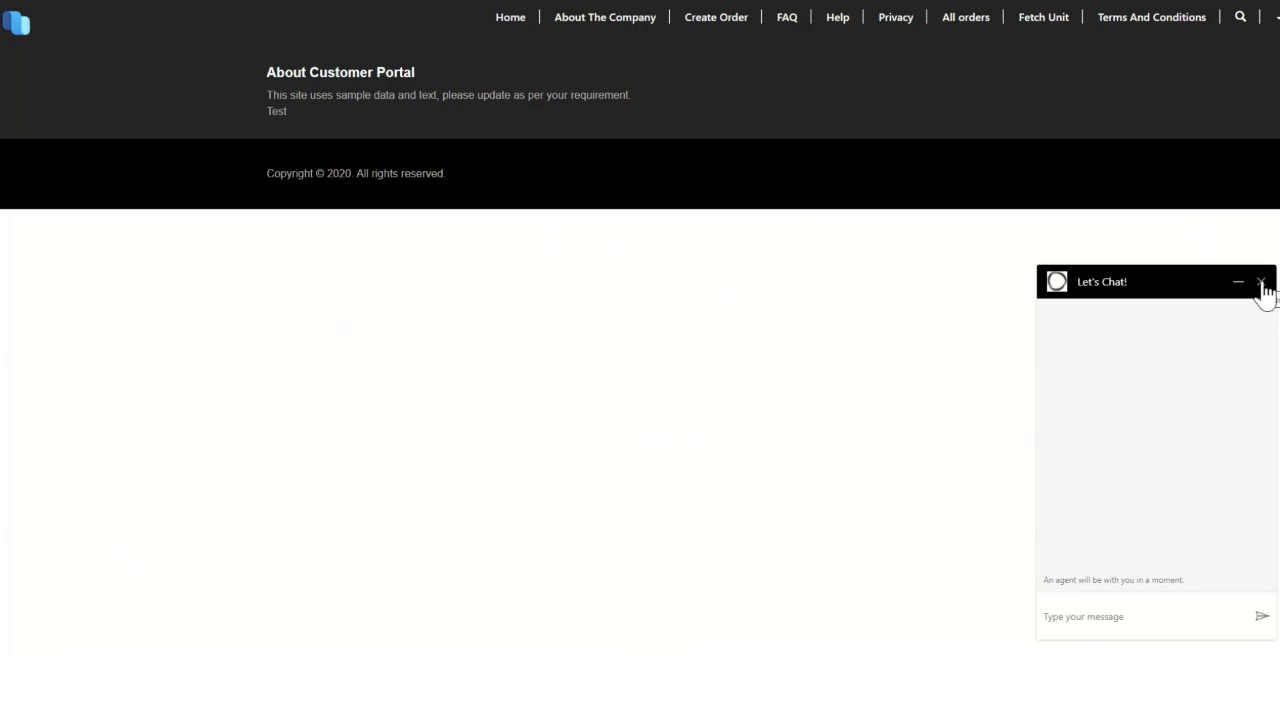
pyautogui.click(1261, 282)
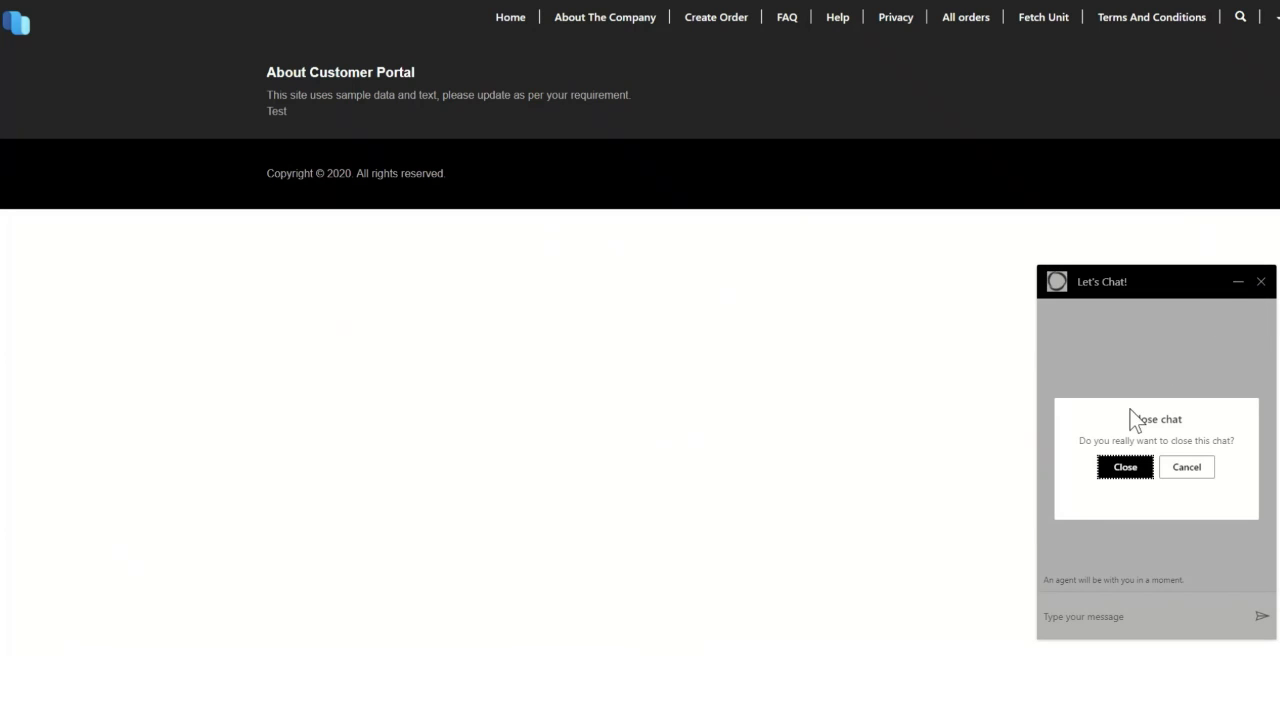
pyautogui.click(1120, 470)
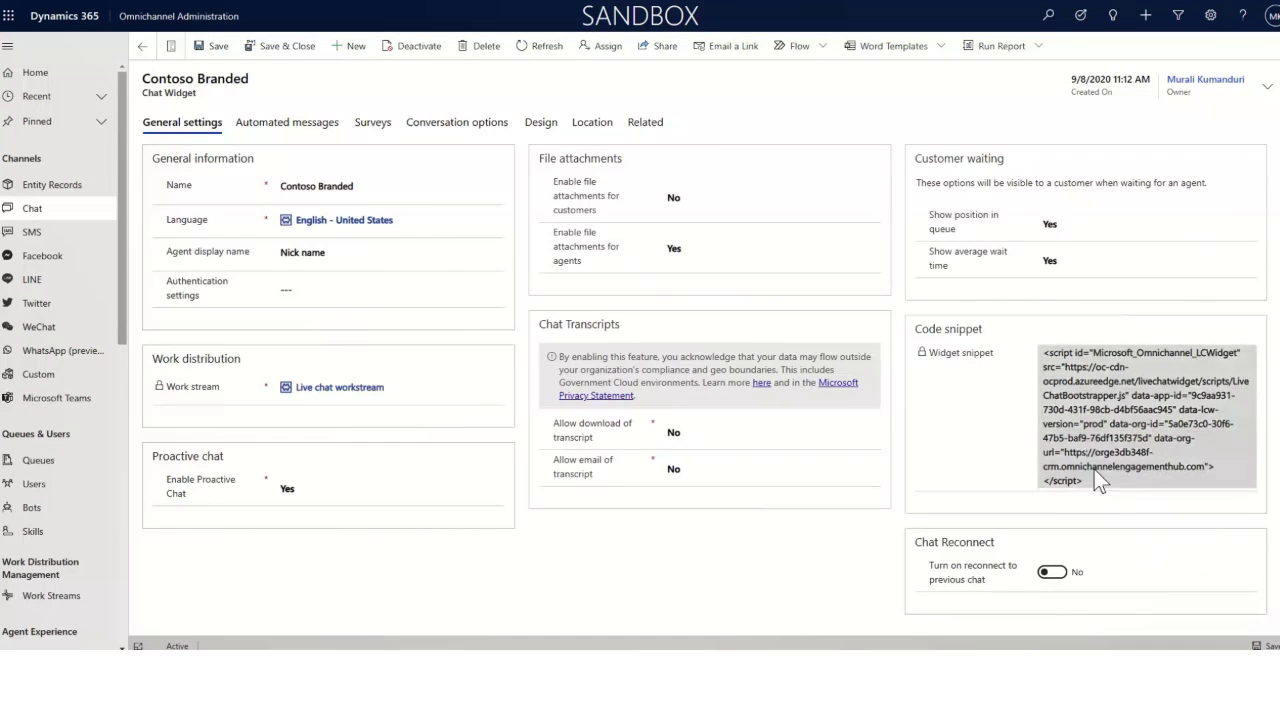
# - Select the entire widget code snippet of the Contoso Branded chat widget in Omnichannel Administration
pyautogui.moveTo(1094, 469); pyautogui.dragTo(1041, 351)
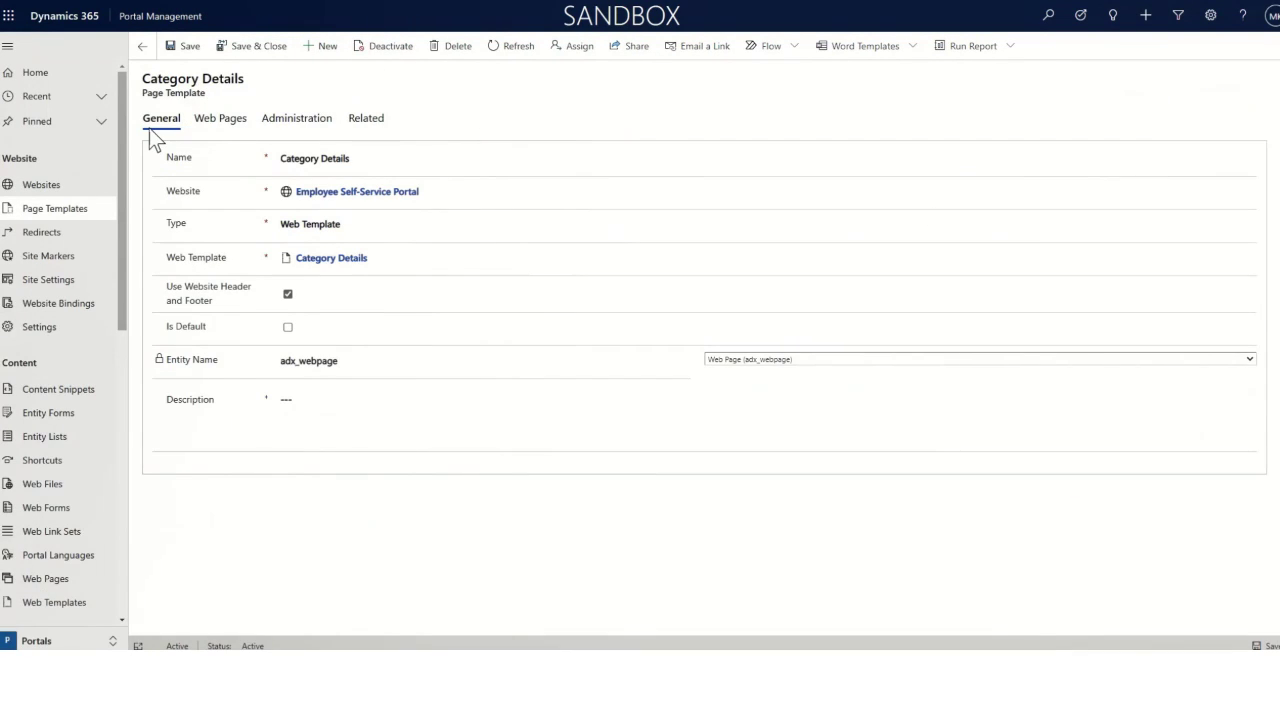
# - In Portal Management, search the Customer Portal website's content snippets for "chat" and open the Chat Widget Code snippet
pyautogui.click(40, 184)
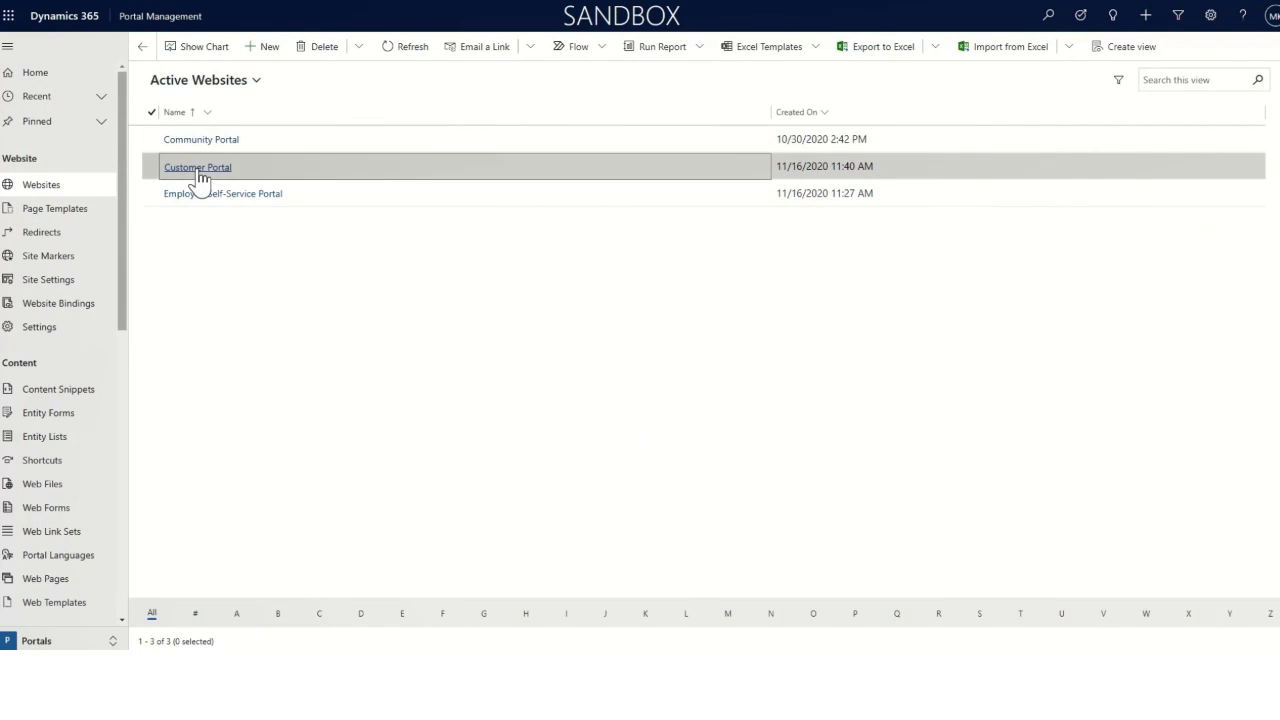
pyautogui.click(199, 170)
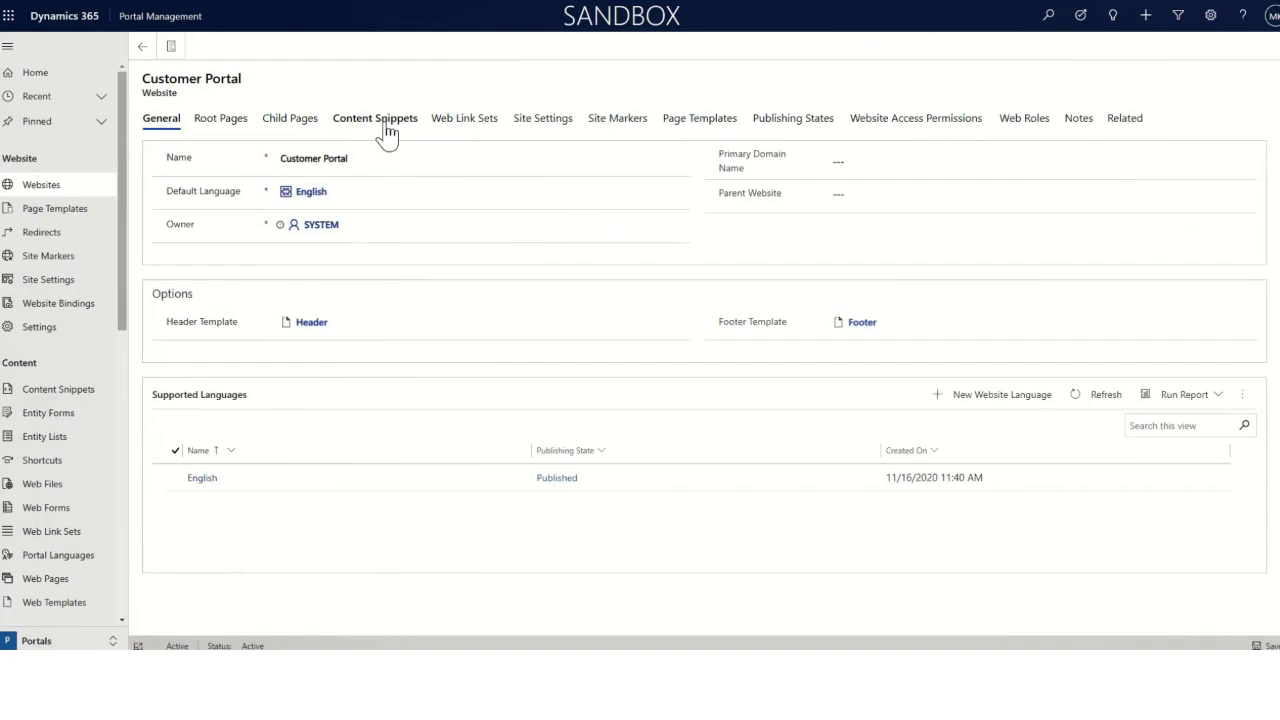
pyautogui.click(386, 133)
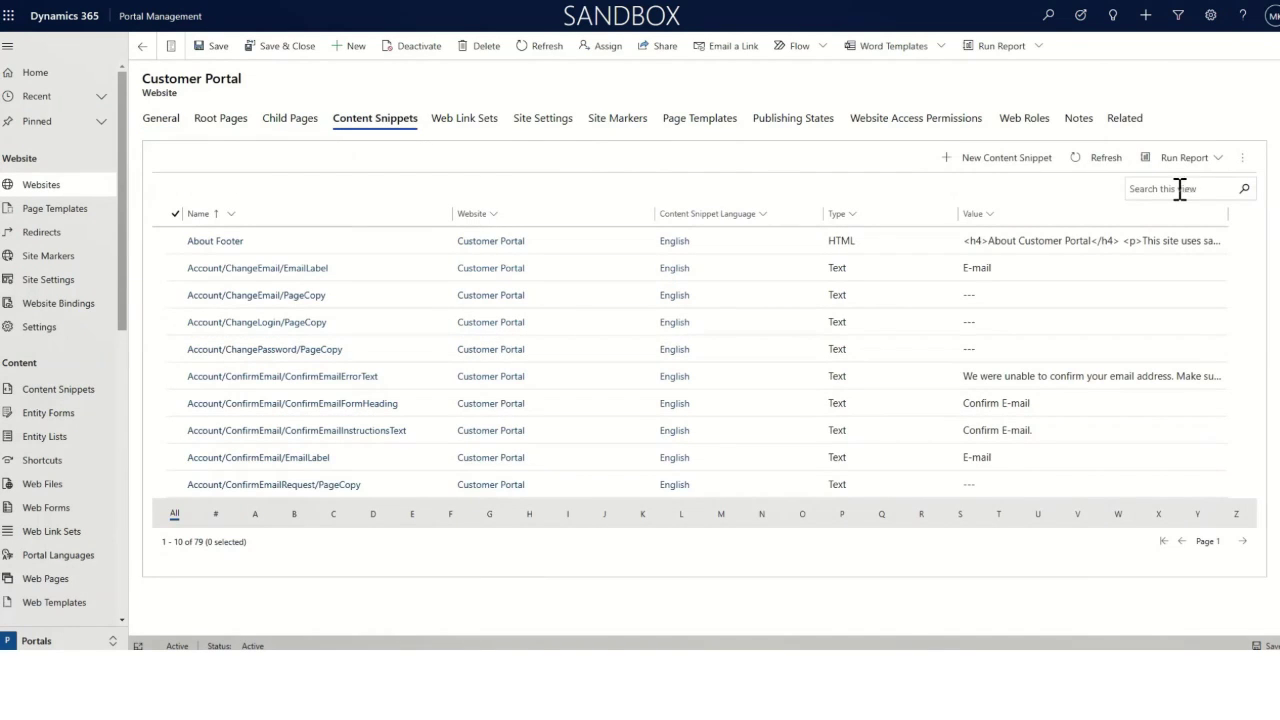
pyautogui.click(1180, 190)
pyautogui.write('chat')
pyautogui.press('Return')
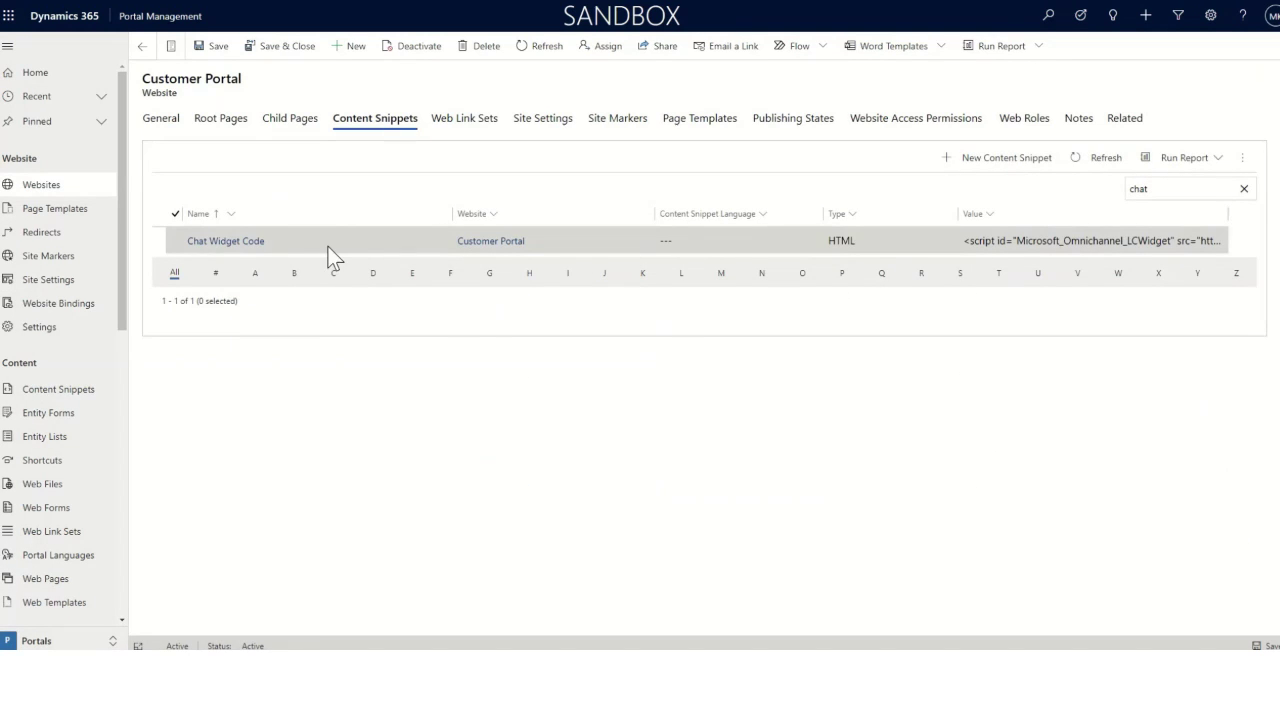
pyautogui.click(235, 243)
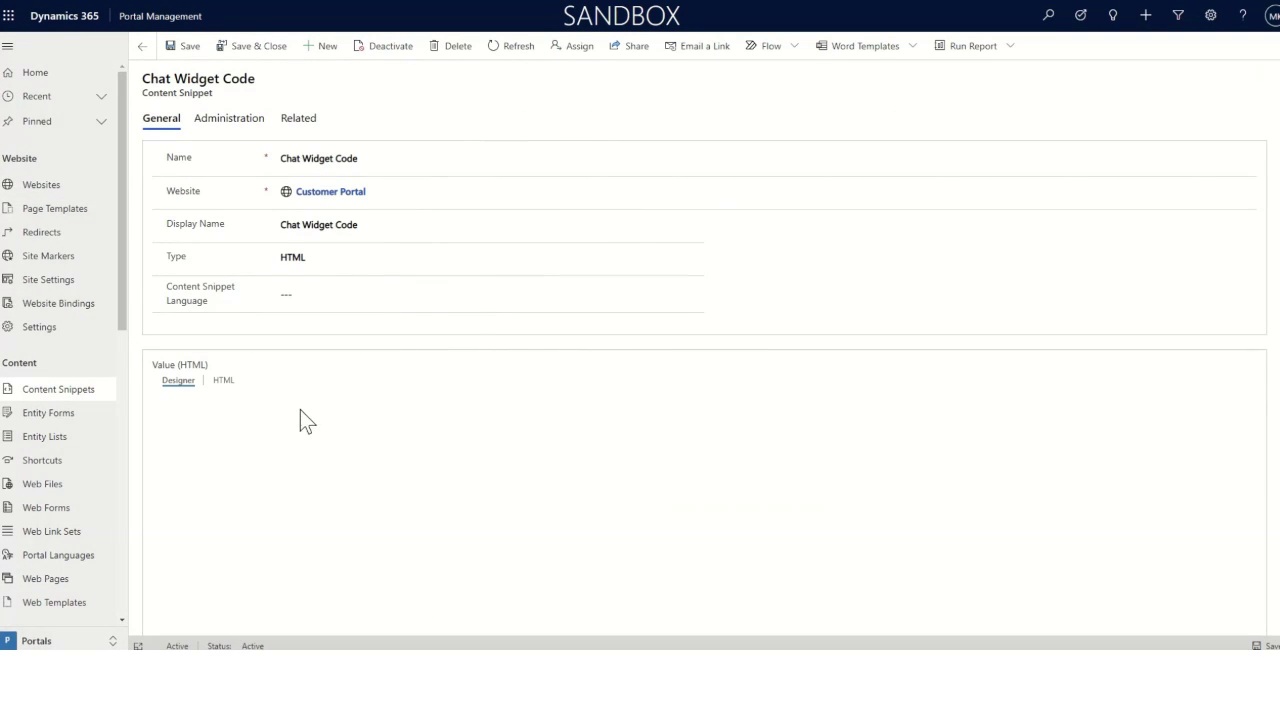
# - Show the Chat Widget Code value as HTML, select its whole script, and save and close the snippet
pyautogui.click(223, 380)
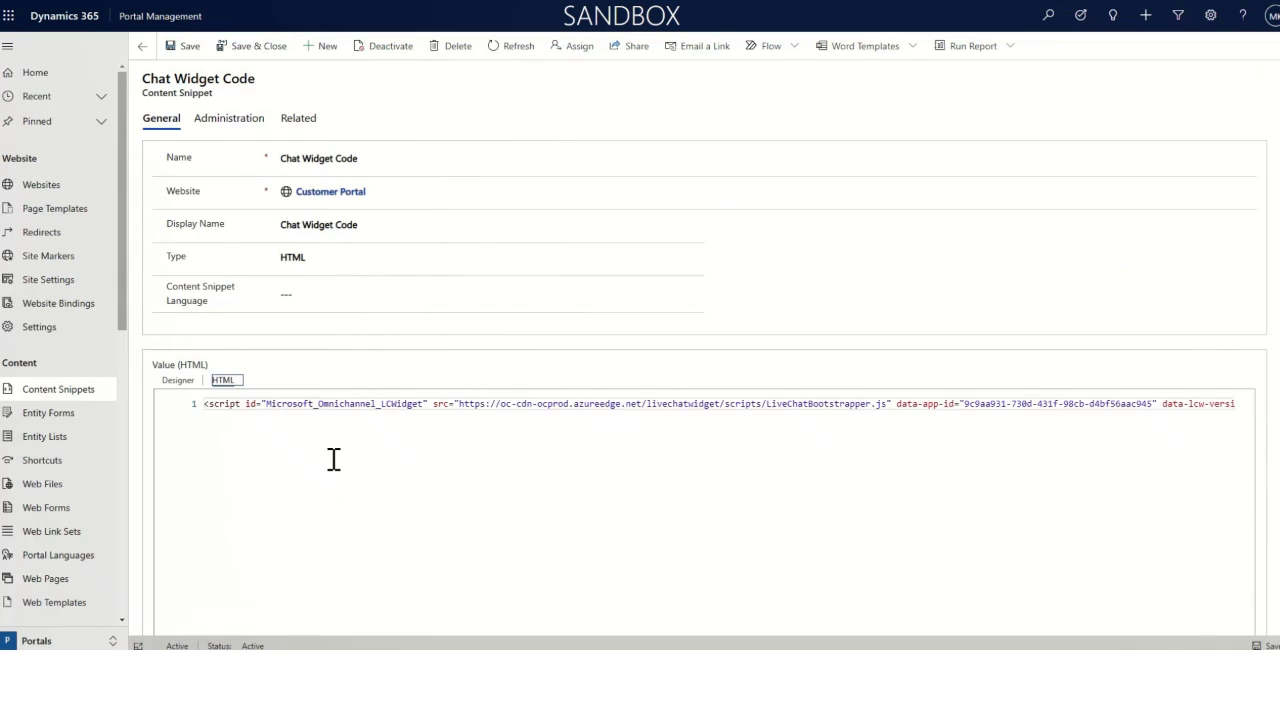
pyautogui.moveTo(257, 404); pyautogui.dragTo(258, 425)
pyautogui.hotkey('ctrl', 'a')
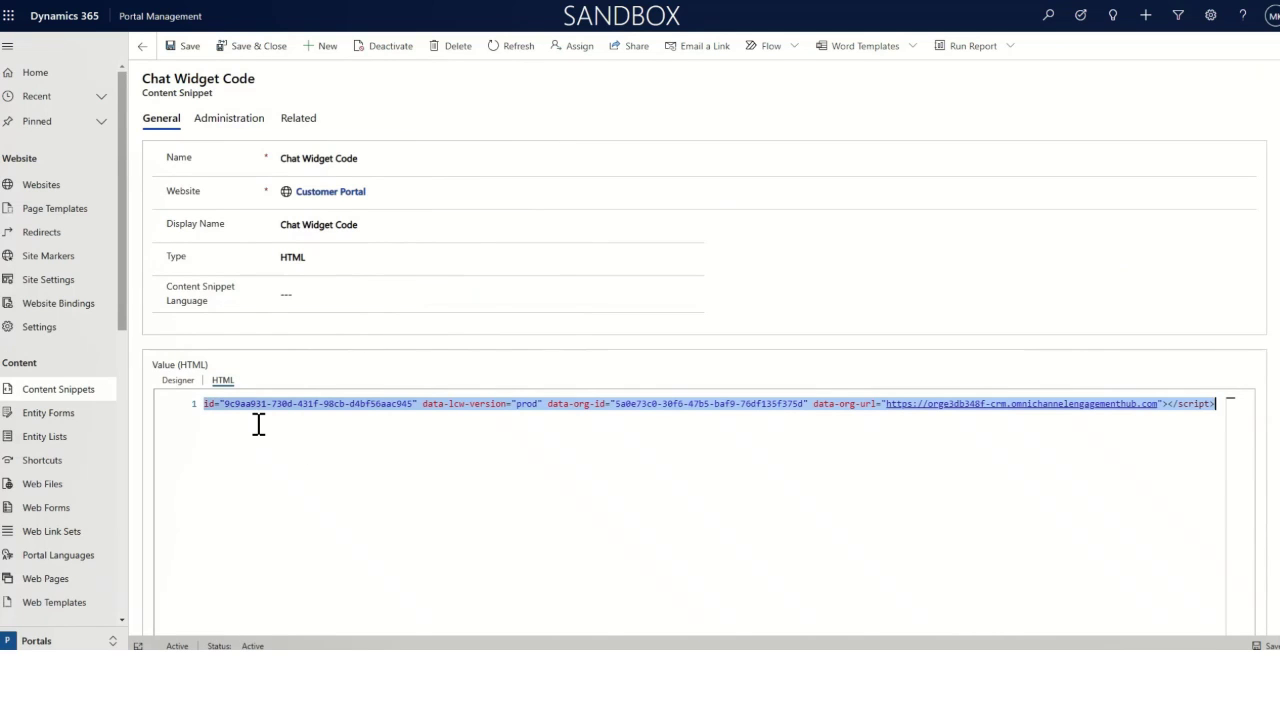
pyautogui.click(258, 425)
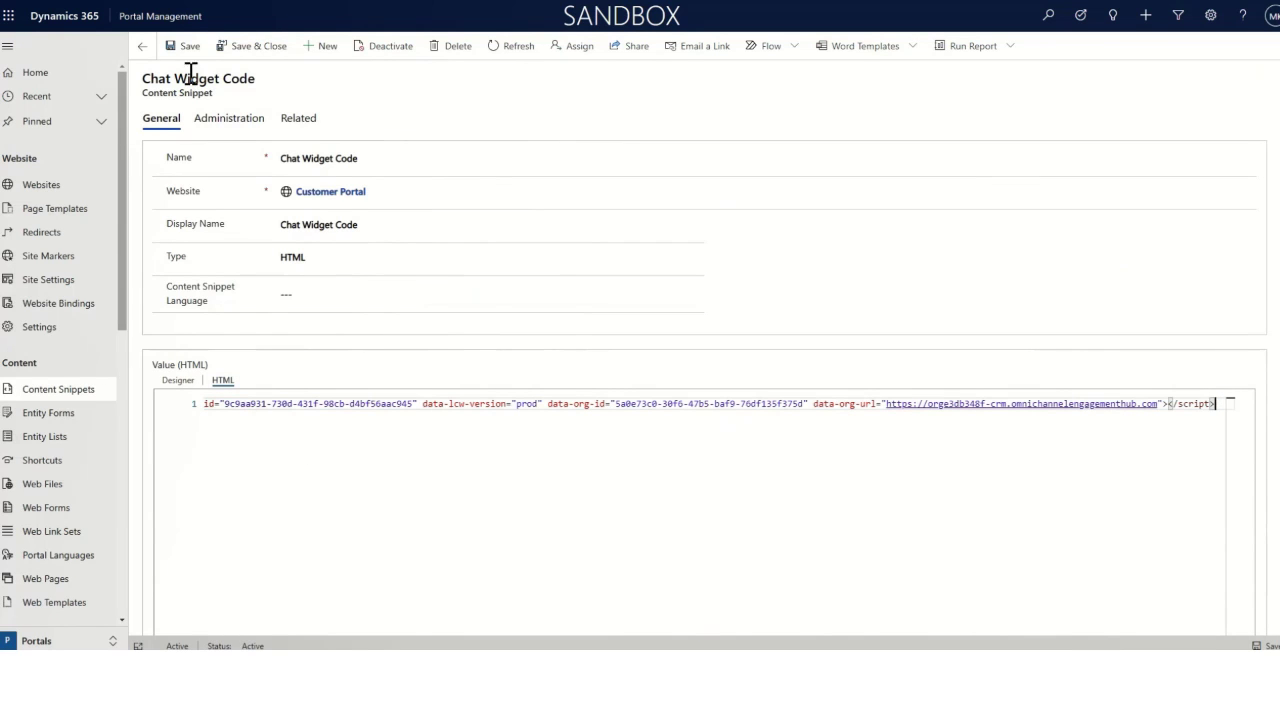
pyautogui.click(245, 55)
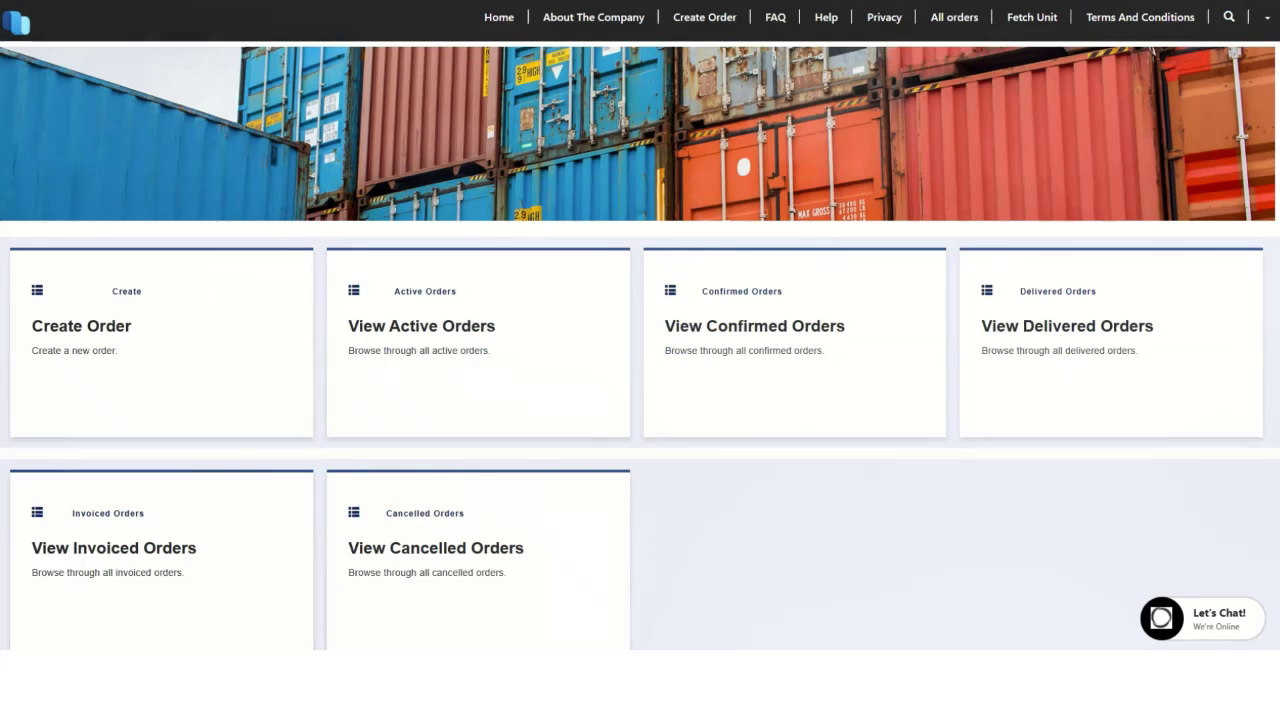
# - Open the live chat on the customer portal, minimize it, and return to the home page
pyautogui.click(1232, 626)
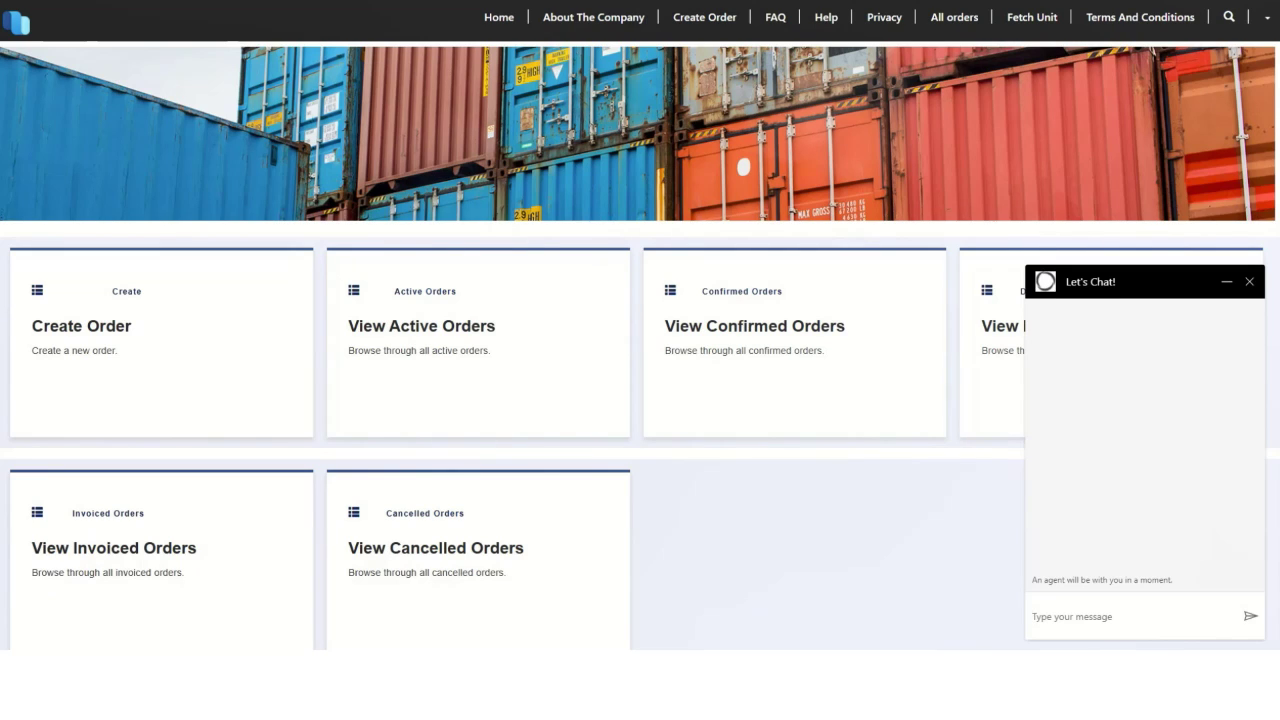
pyautogui.click(1226, 281)
pyautogui.click(505, 24)
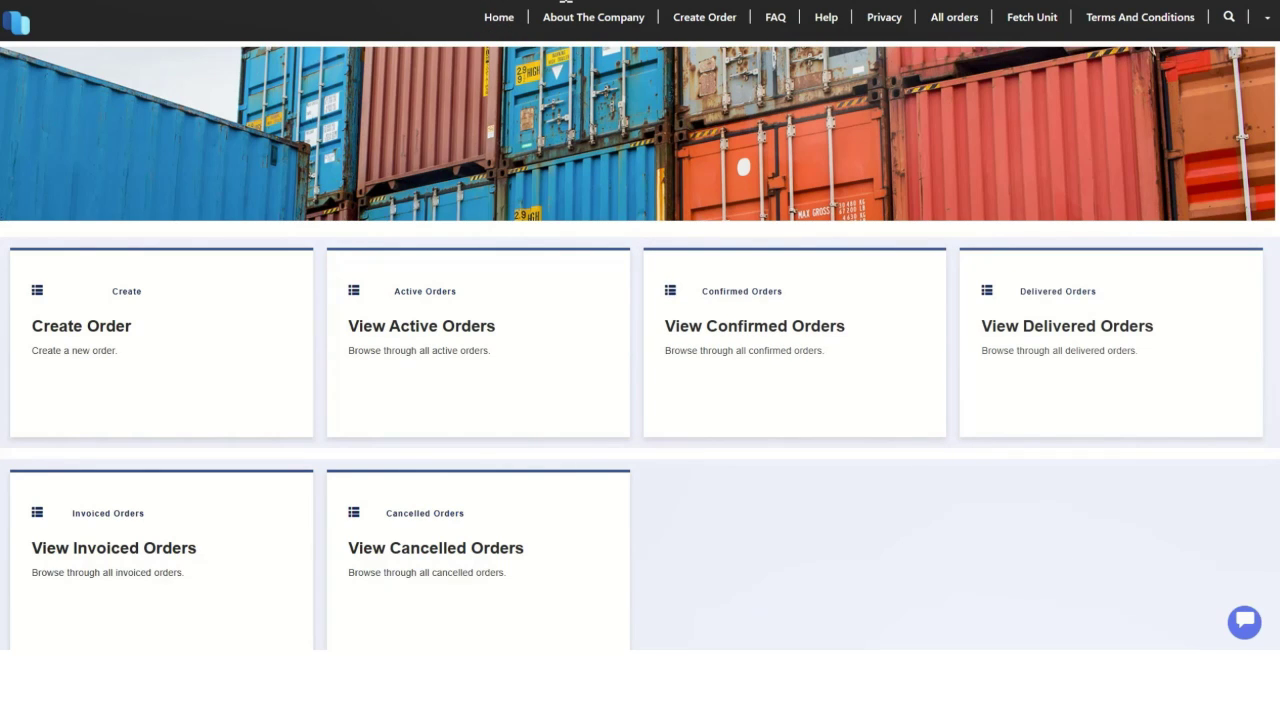
# - Visit the About The Company and FAQ pages, return to the portal's home page, and open the bot chat there
pyautogui.click(592, 26)
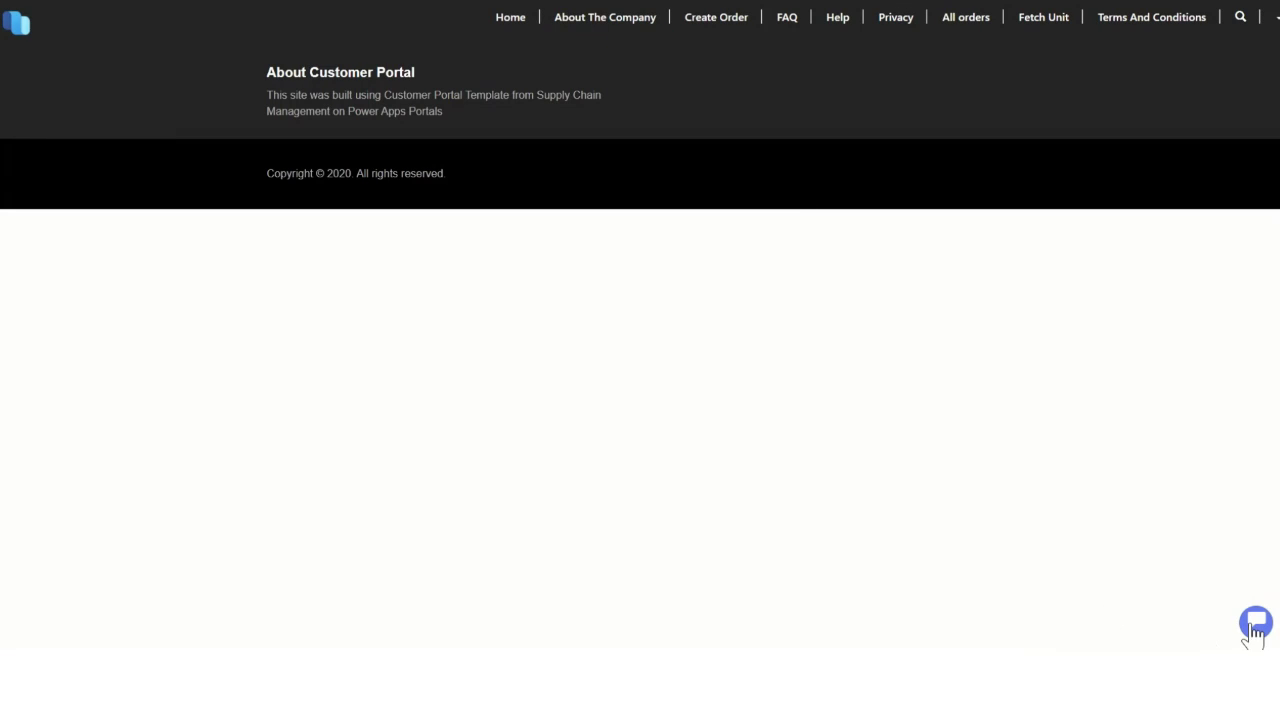
pyautogui.click(800, 26)
pyautogui.click(506, 18)
pyautogui.scroll(-3, 822, 471)
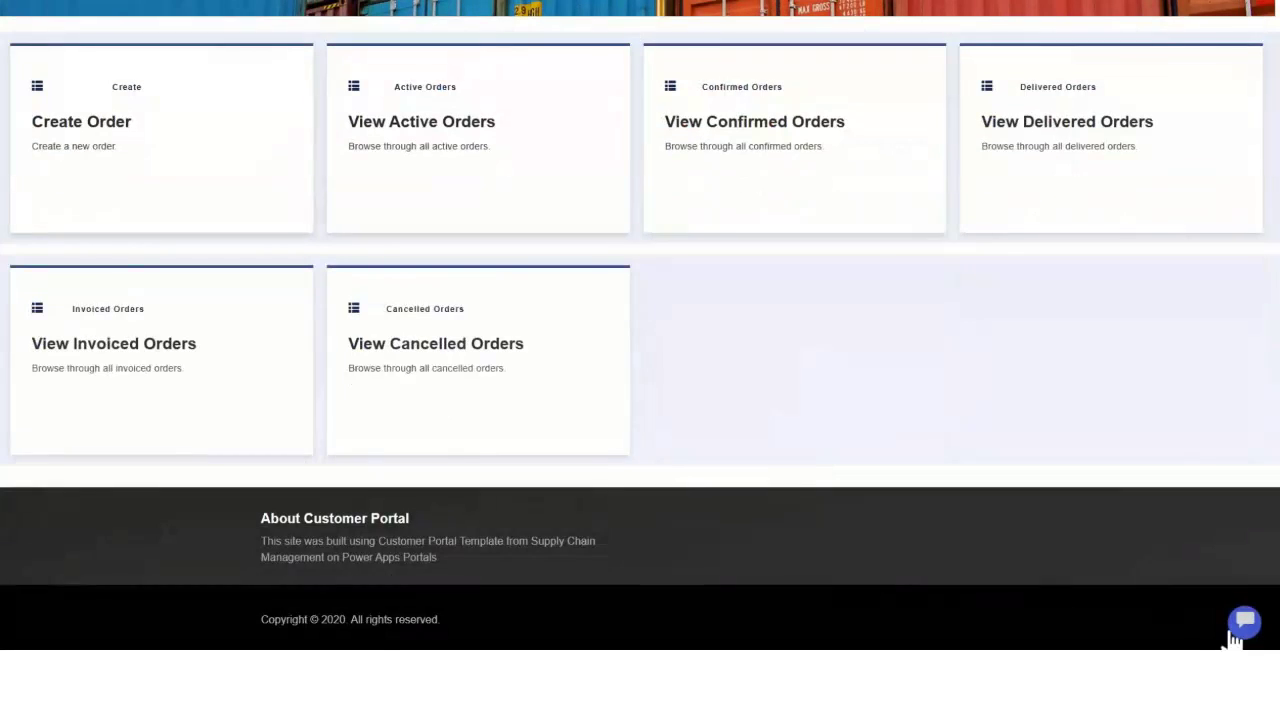
pyautogui.click(1244, 624)
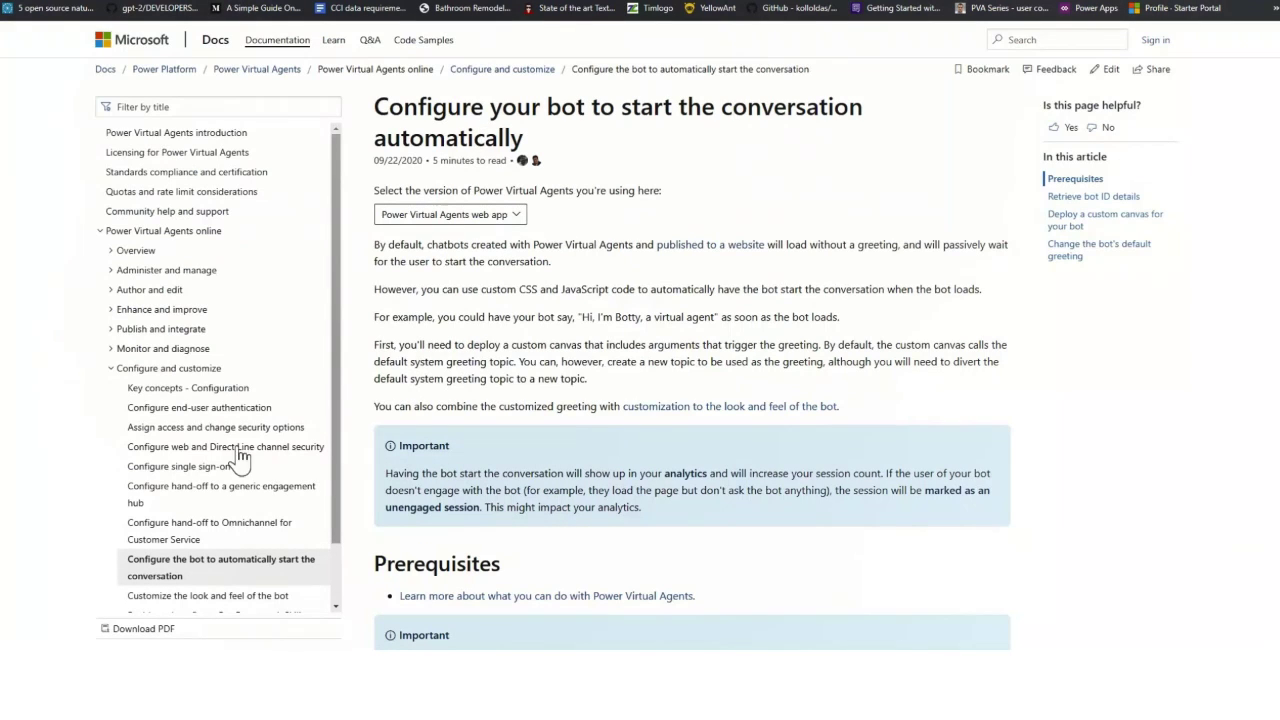
# - In the Power Virtual Agents documentation, open the article "Customize the look and feel of the bot"
pyautogui.scroll(-2, 200, 560)
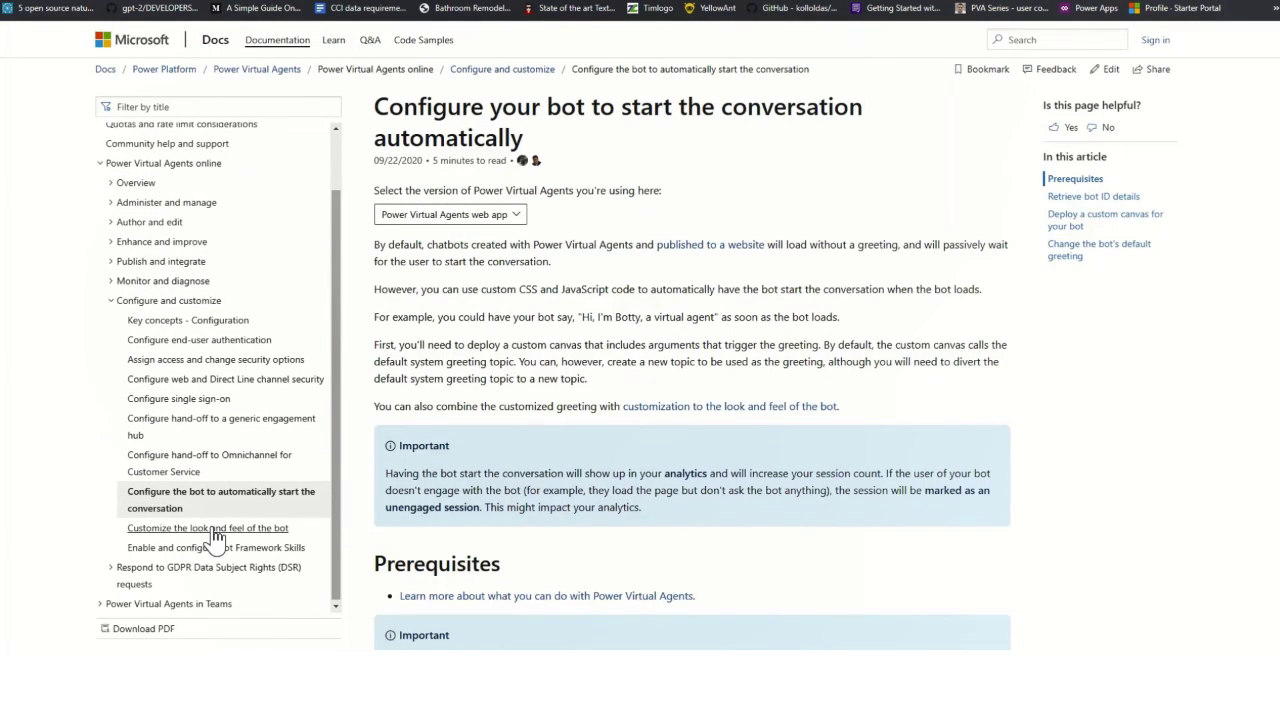
pyautogui.click(213, 530)
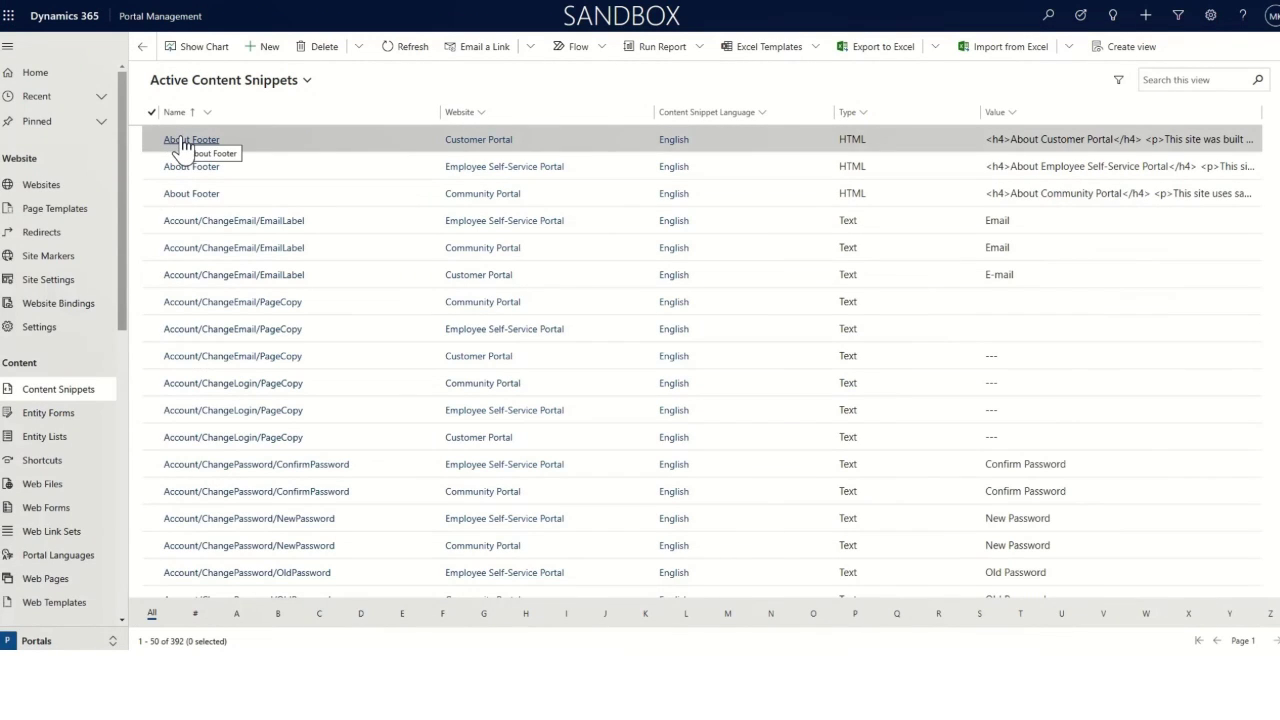
# - Open the Customer Portal's About Footer content snippet as HTML and examine its chat button, bot iframe and web chat script
pyautogui.click(185, 141)
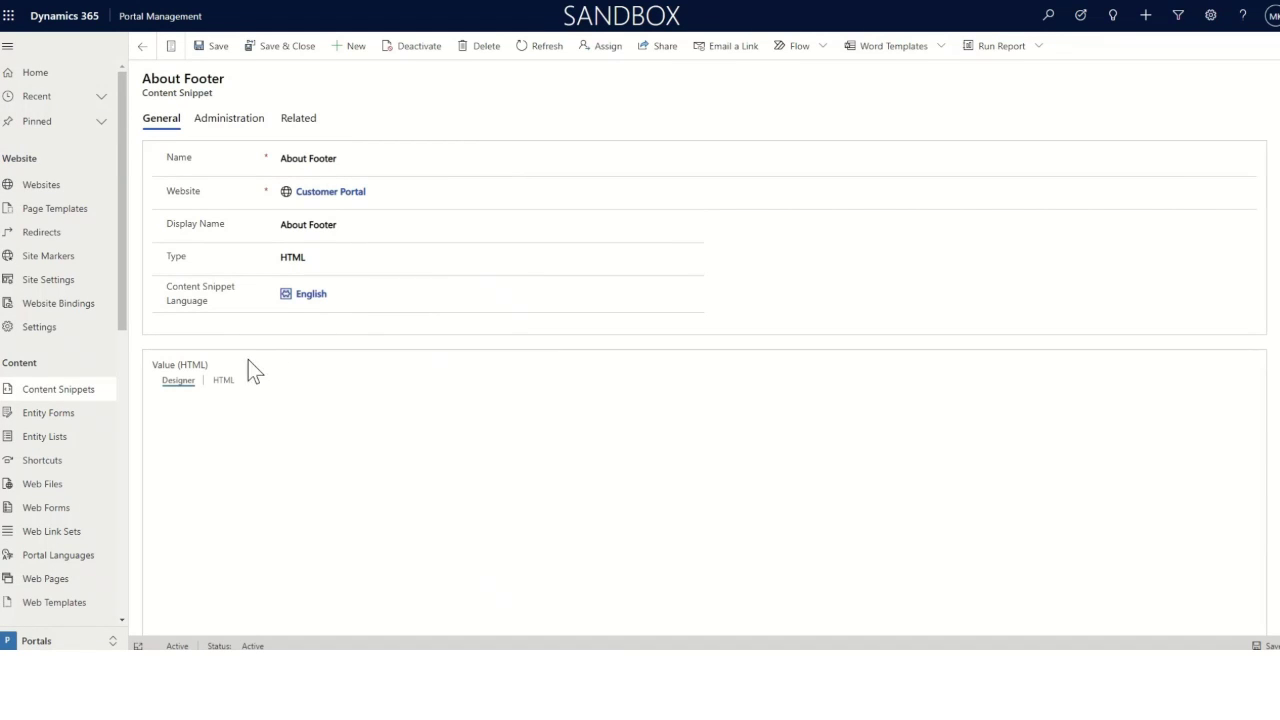
pyautogui.click(224, 387)
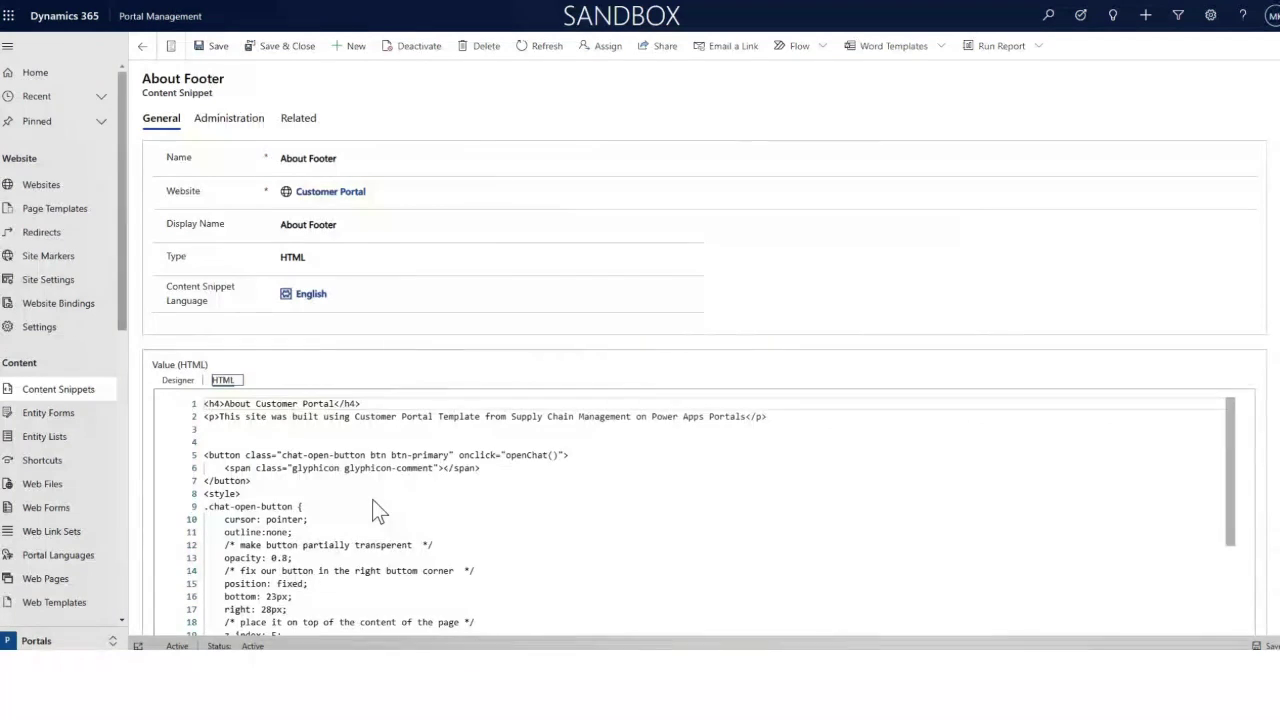
pyautogui.scroll(-8, 374, 499)
pyautogui.scroll(-5, 376, 500)
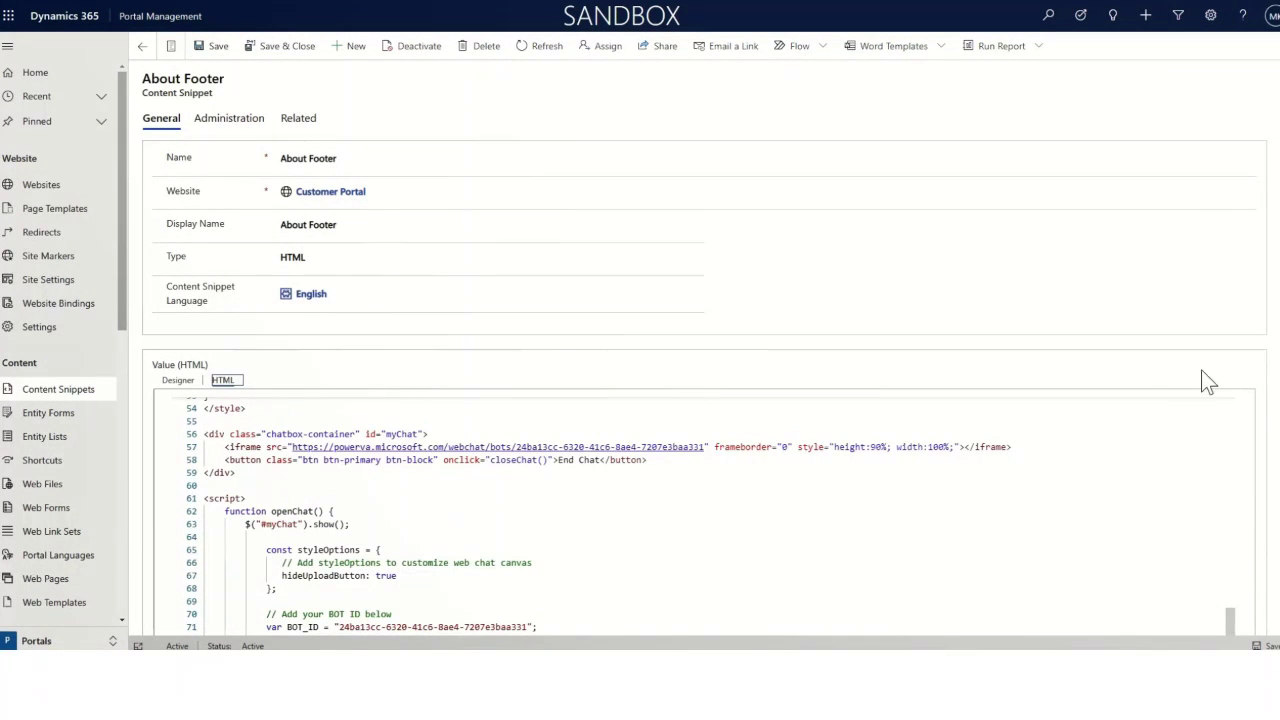
pyautogui.scroll(-2, 906, 523)
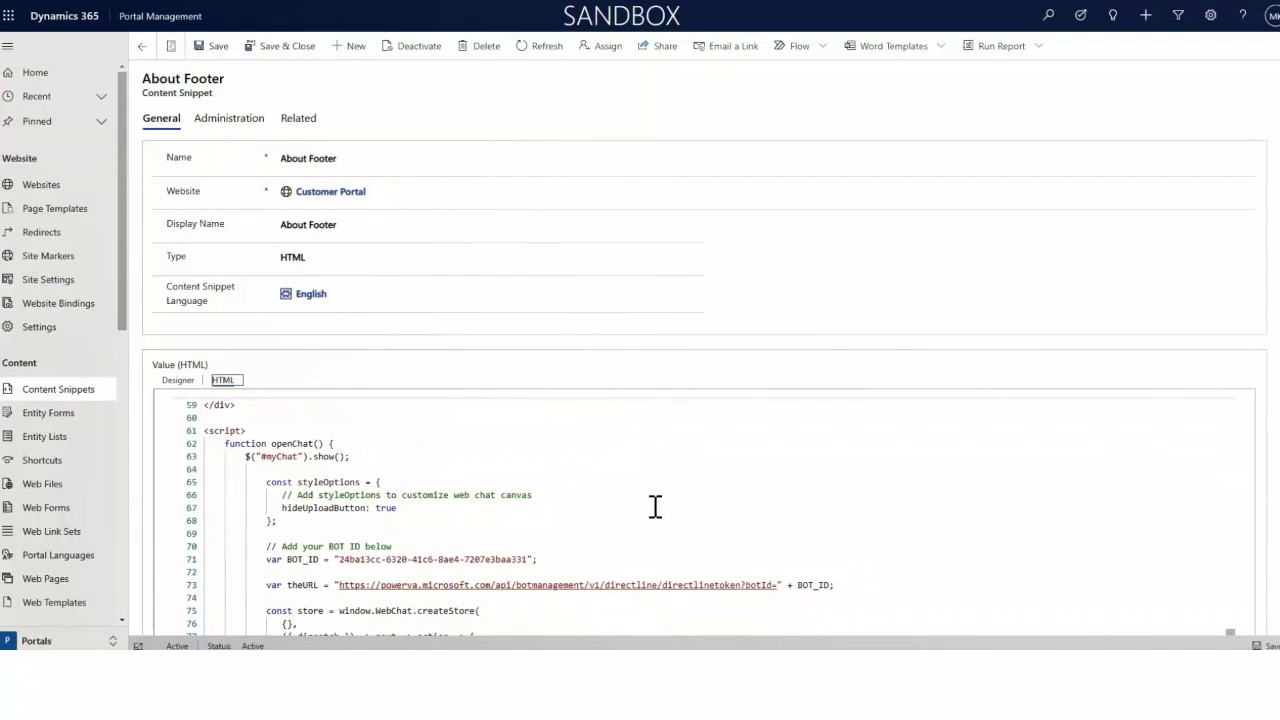
pyautogui.scroll(-1, 654, 509)
pyautogui.scroll(-1, 520, 582)
pyautogui.scroll(-5, 559, 521)
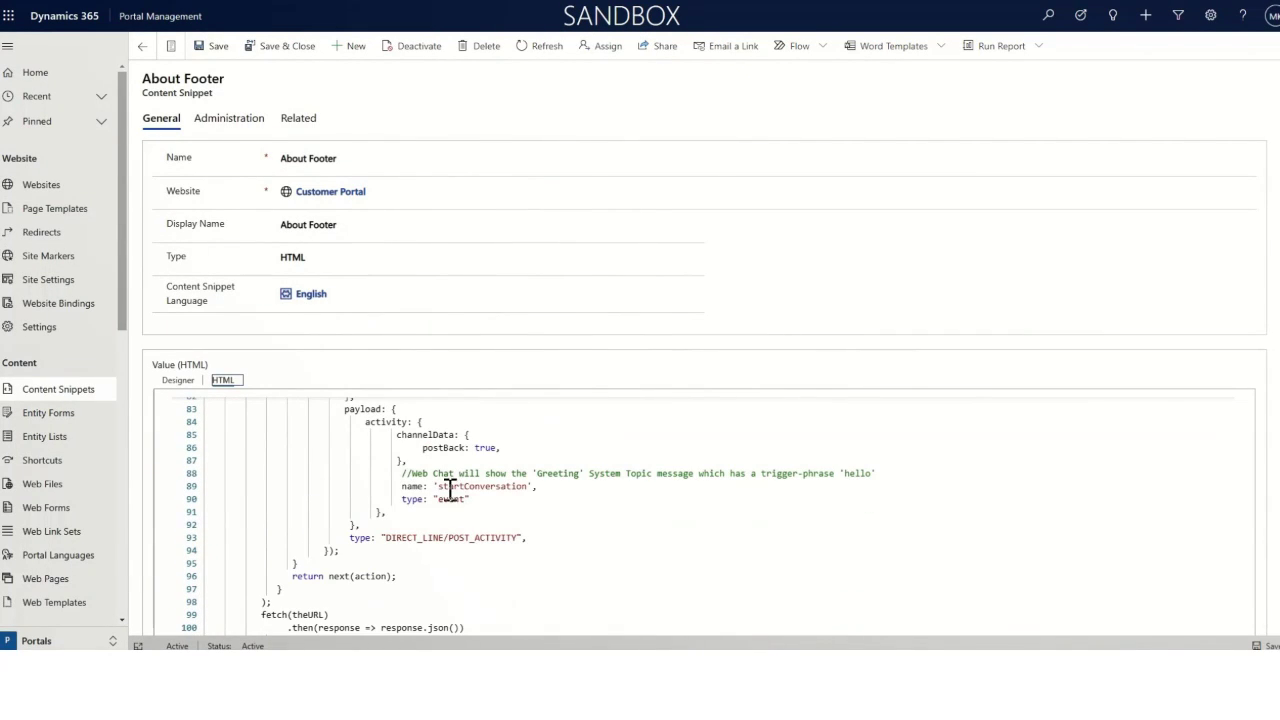
pyautogui.scroll(-3, 497, 521)
pyautogui.scroll(-5, 497, 521)
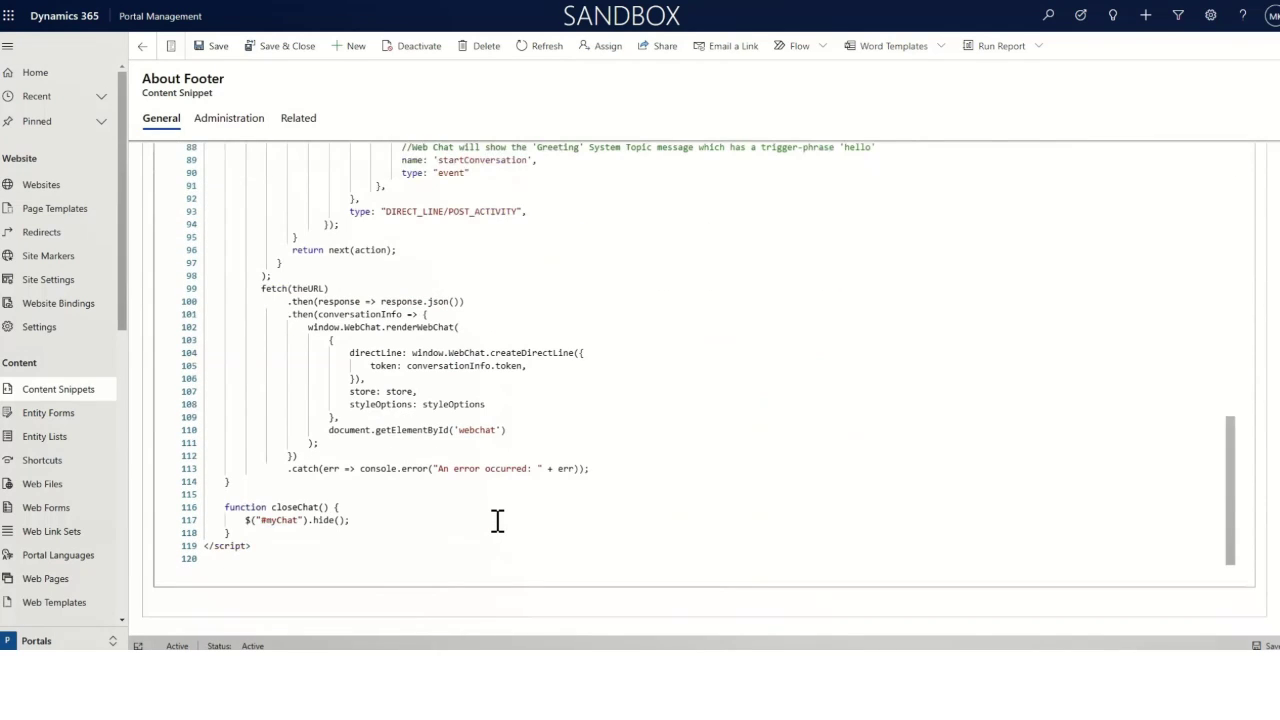
pyautogui.scroll(4, 497, 521)
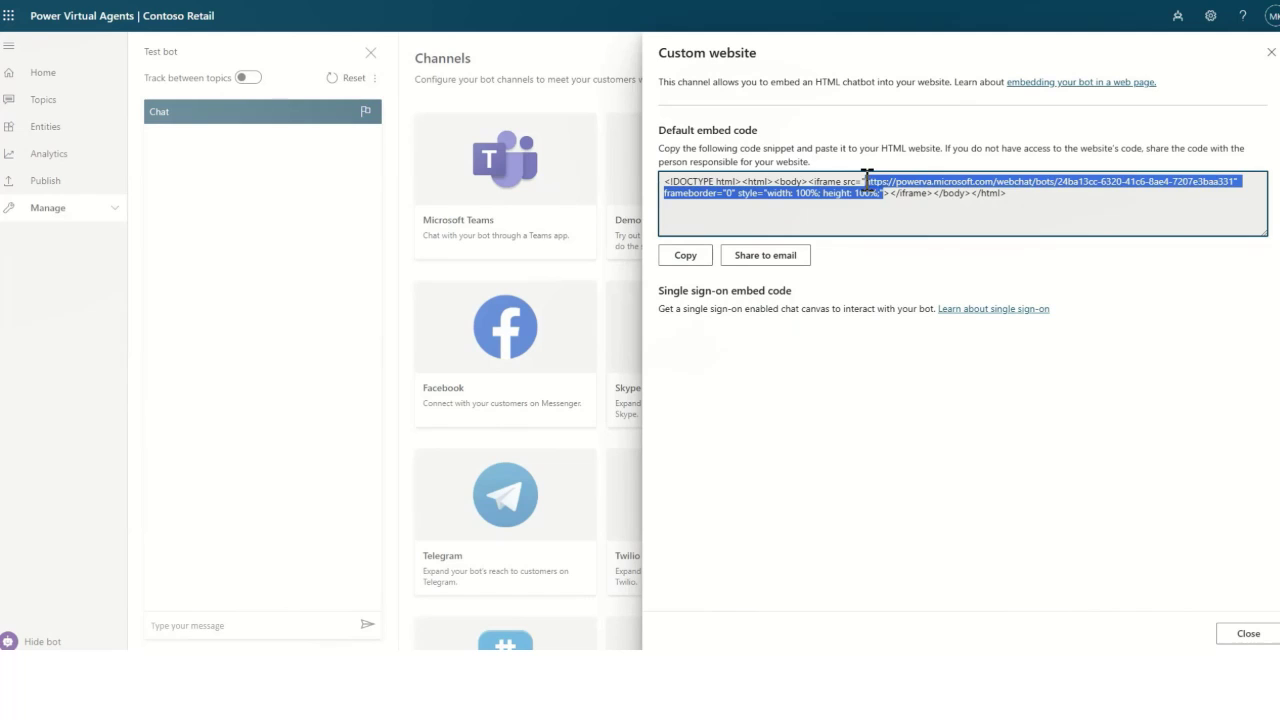
# - In Power Virtual Agents, select the bot's web chat URL in the Custom website channel's default embed code
pyautogui.click(864, 181)
pyautogui.moveTo(864, 181); pyautogui.dragTo(1236, 180)
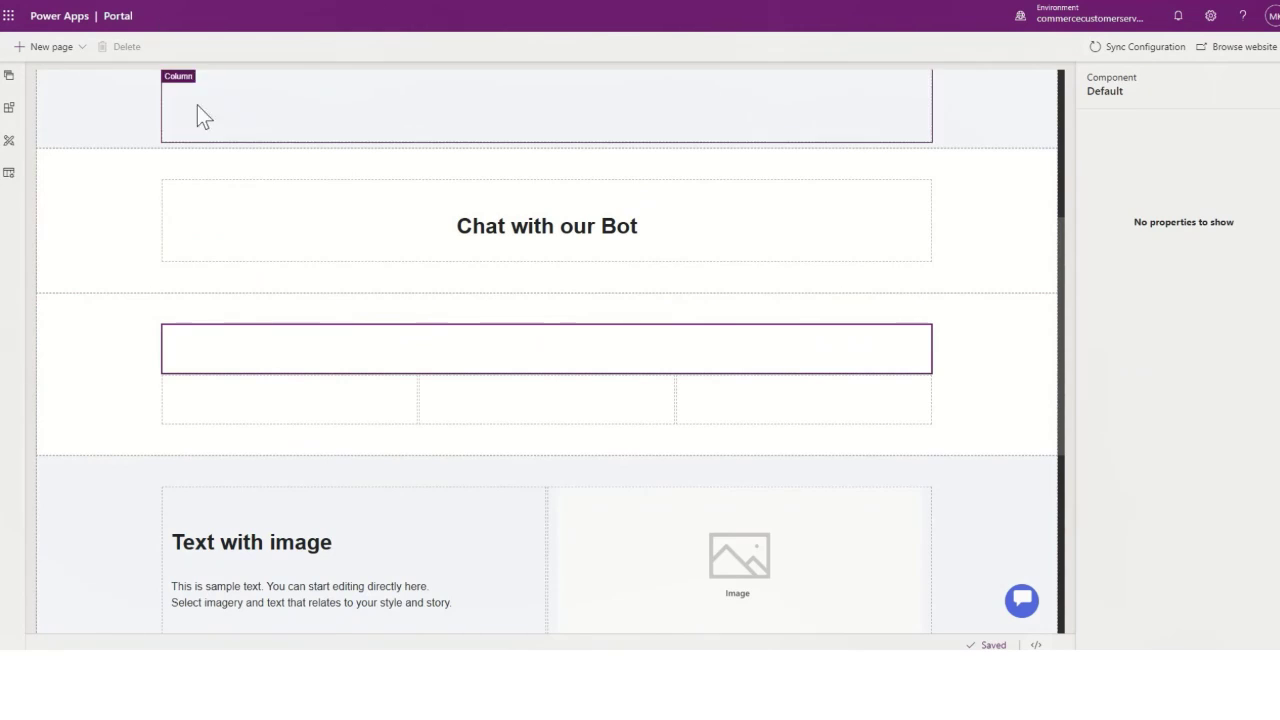
# - Add an IFrame component to the empty column below the "Chat with our Bot" heading on the ChatWithUs page
pyautogui.click(9, 80)
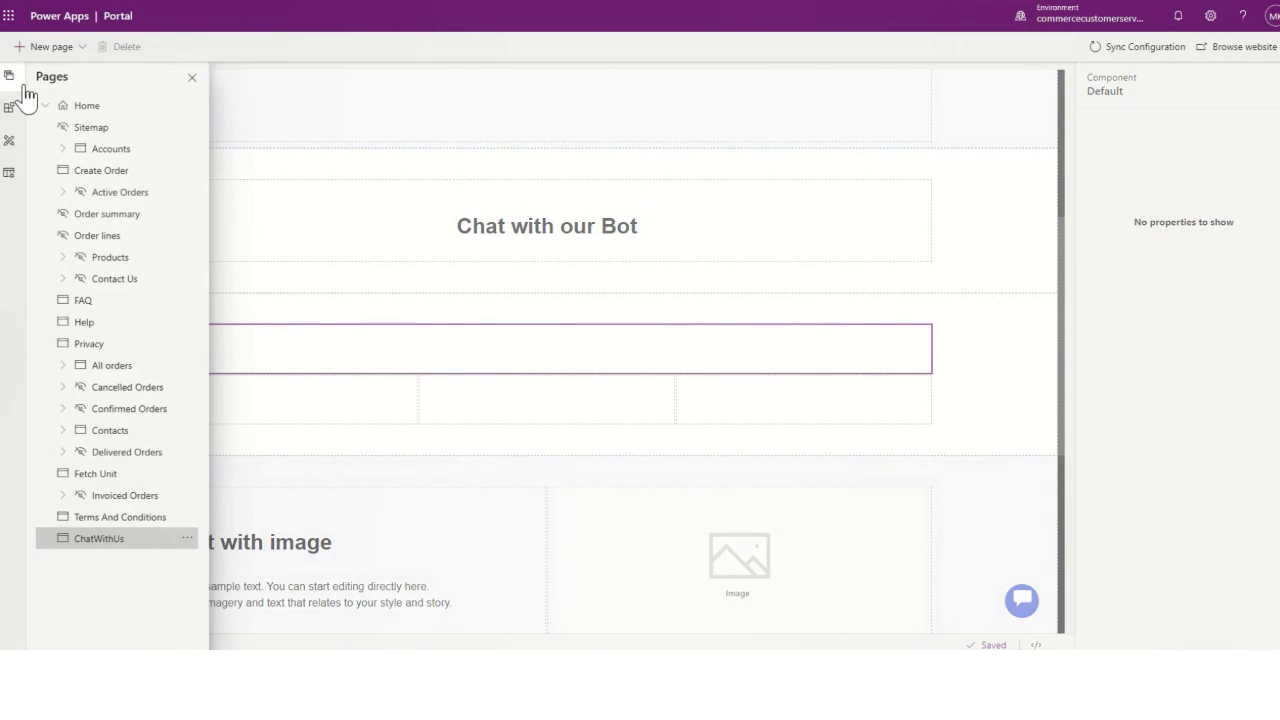
pyautogui.click(10, 108)
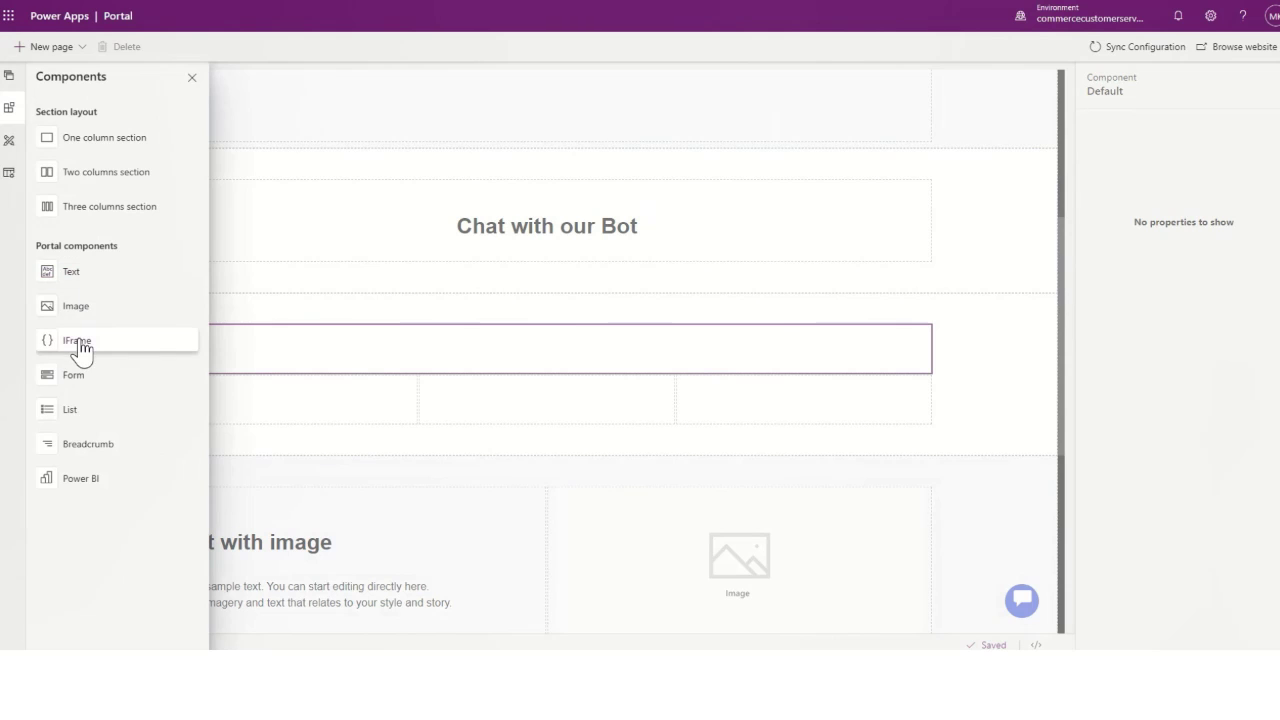
pyautogui.moveTo(80, 347); pyautogui.dragTo(376, 357)
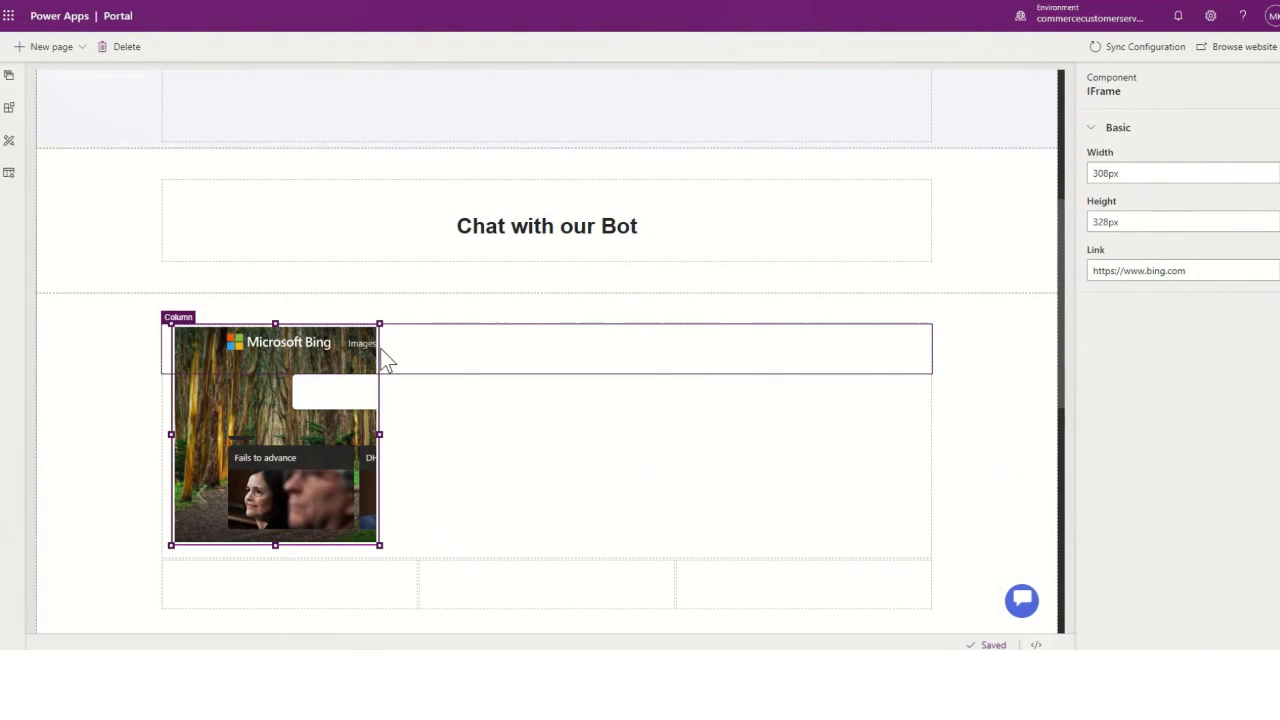
# - Replace the IFrame's link with the copied Power Virtual Agents web chat URL
pyautogui.click(1222, 271)
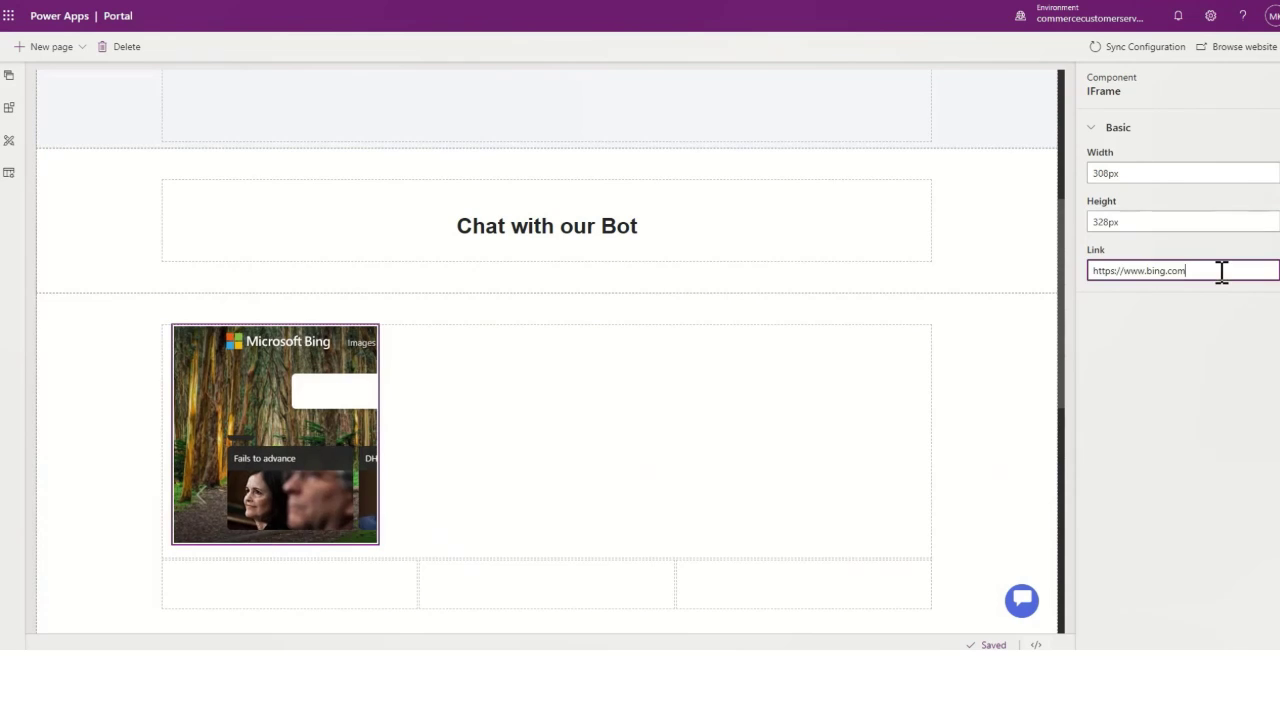
pyautogui.moveTo(1222, 271); pyautogui.dragTo(1079, 271)
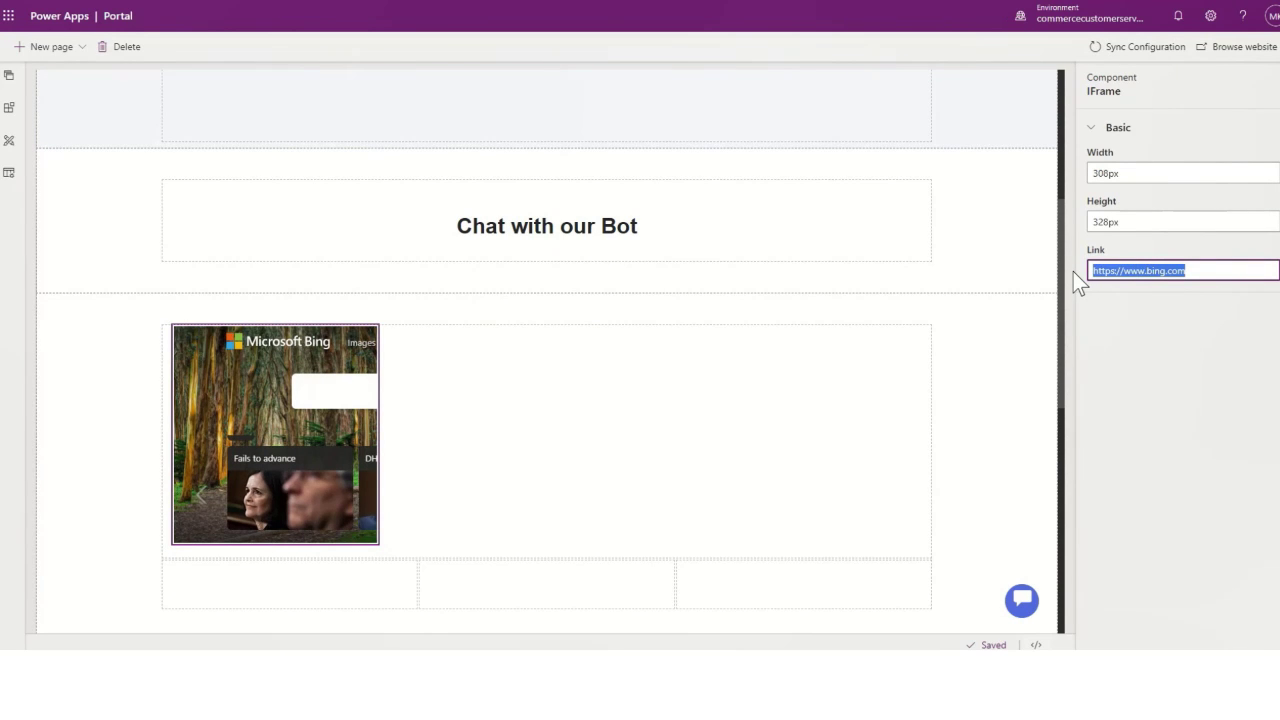
pyautogui.hotkey('ctrl', 'v')
pyautogui.click(671, 419)
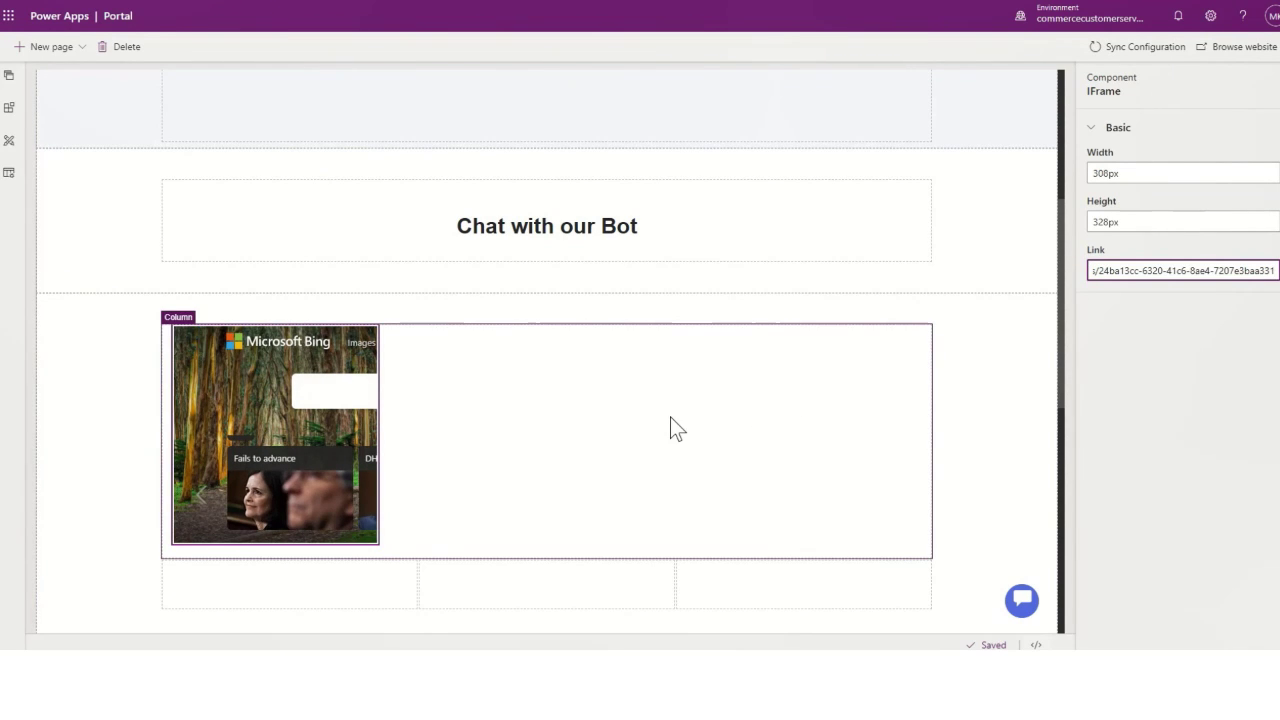
# - Resize the bot IFrame to 600px wide and 500px high
pyautogui.click(286, 391)
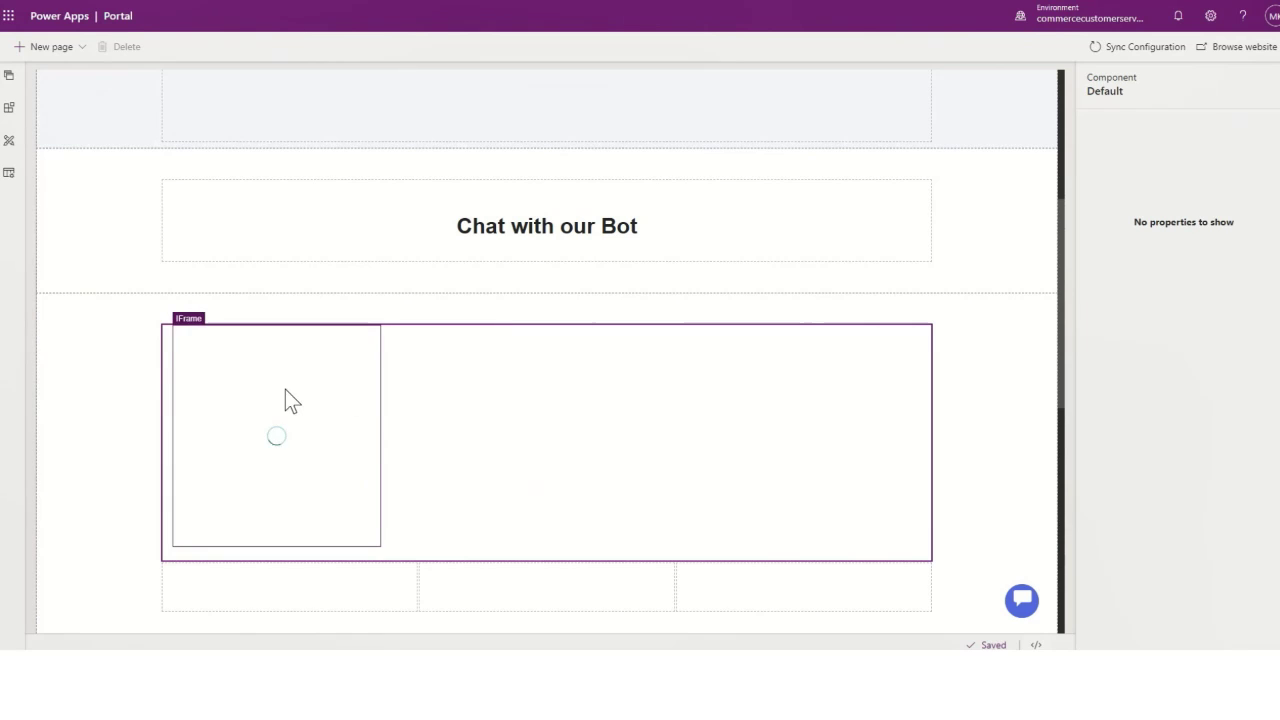
pyautogui.click(285, 390)
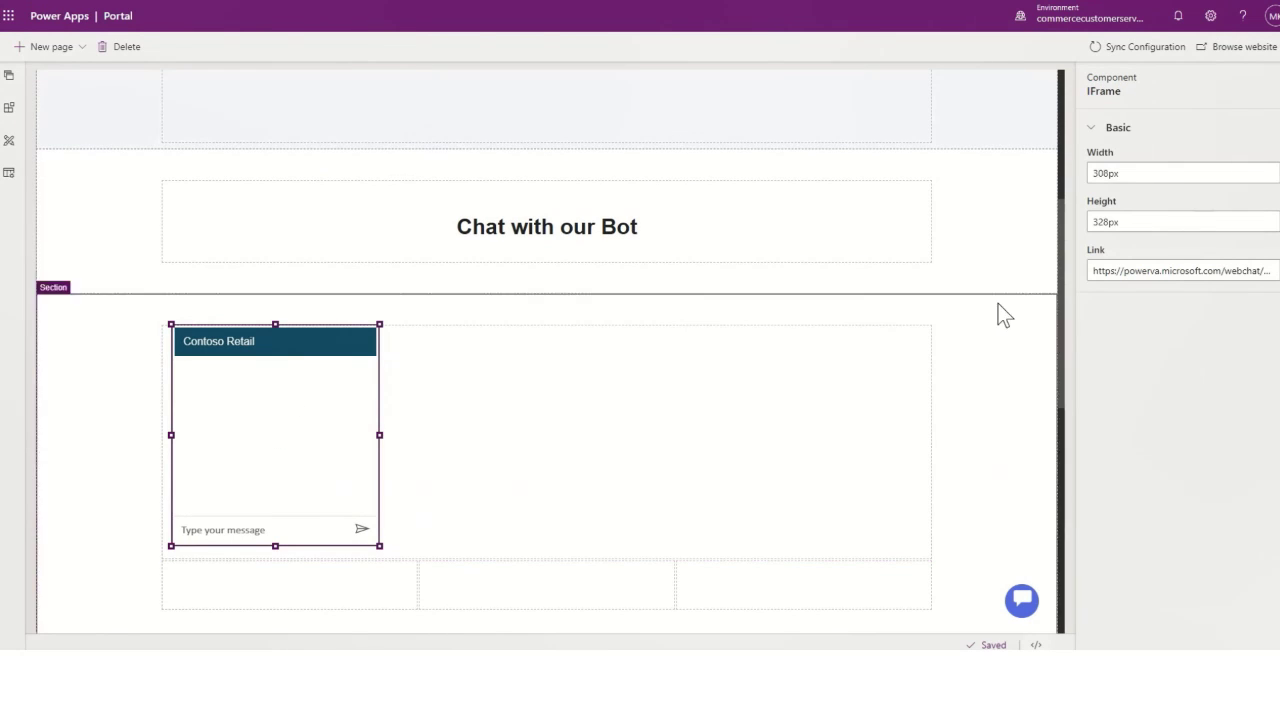
pyautogui.moveTo(1104, 173); pyautogui.dragTo(1092, 173)
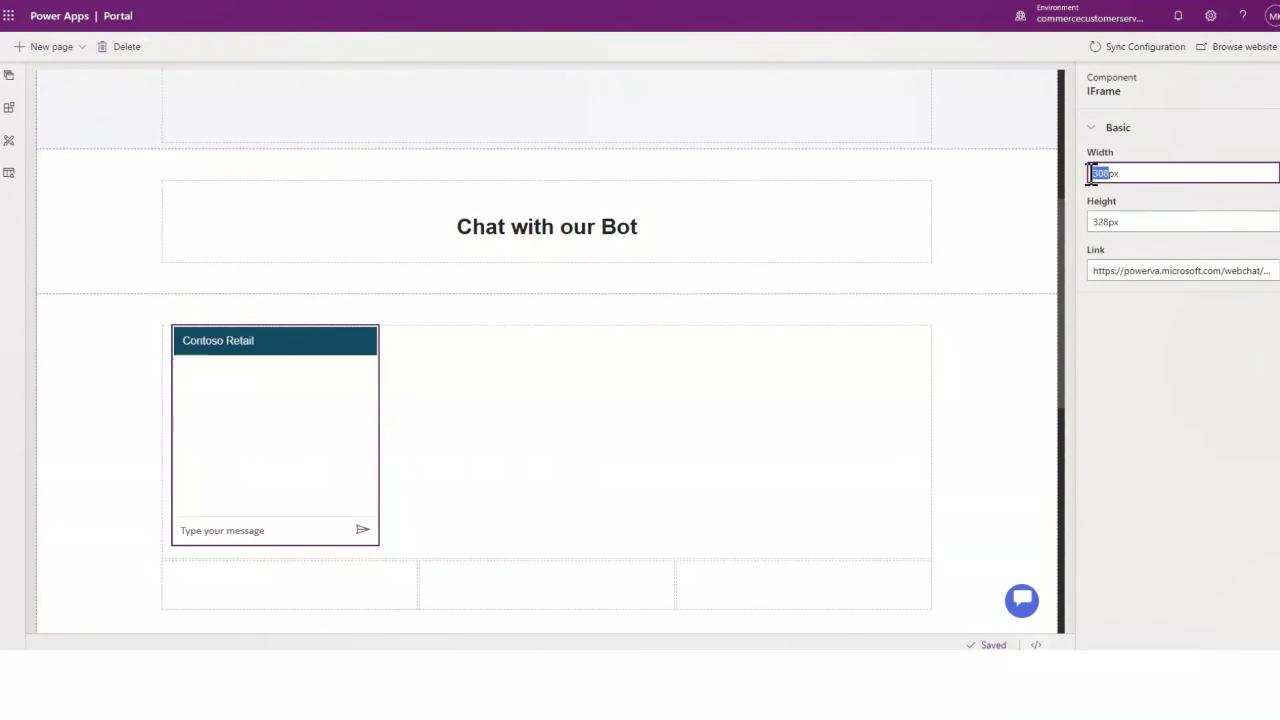
pyautogui.write('600')
pyautogui.press('Return')
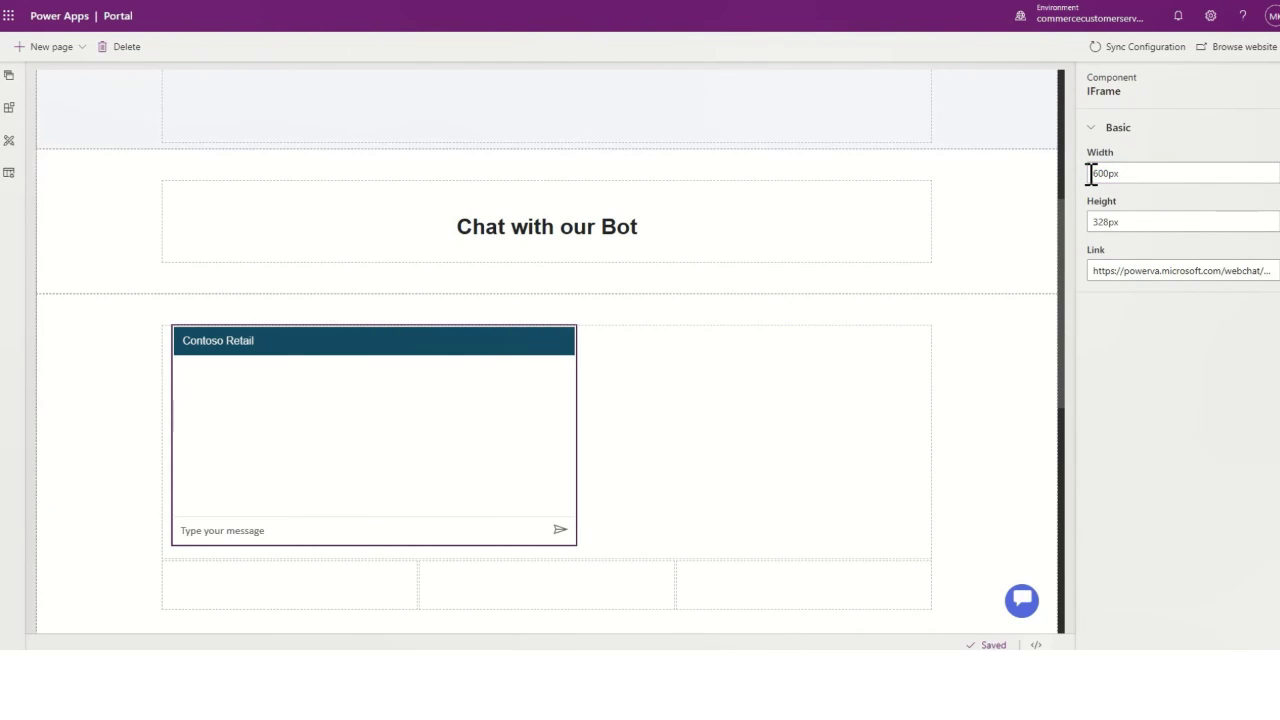
pyautogui.click(1104, 222)
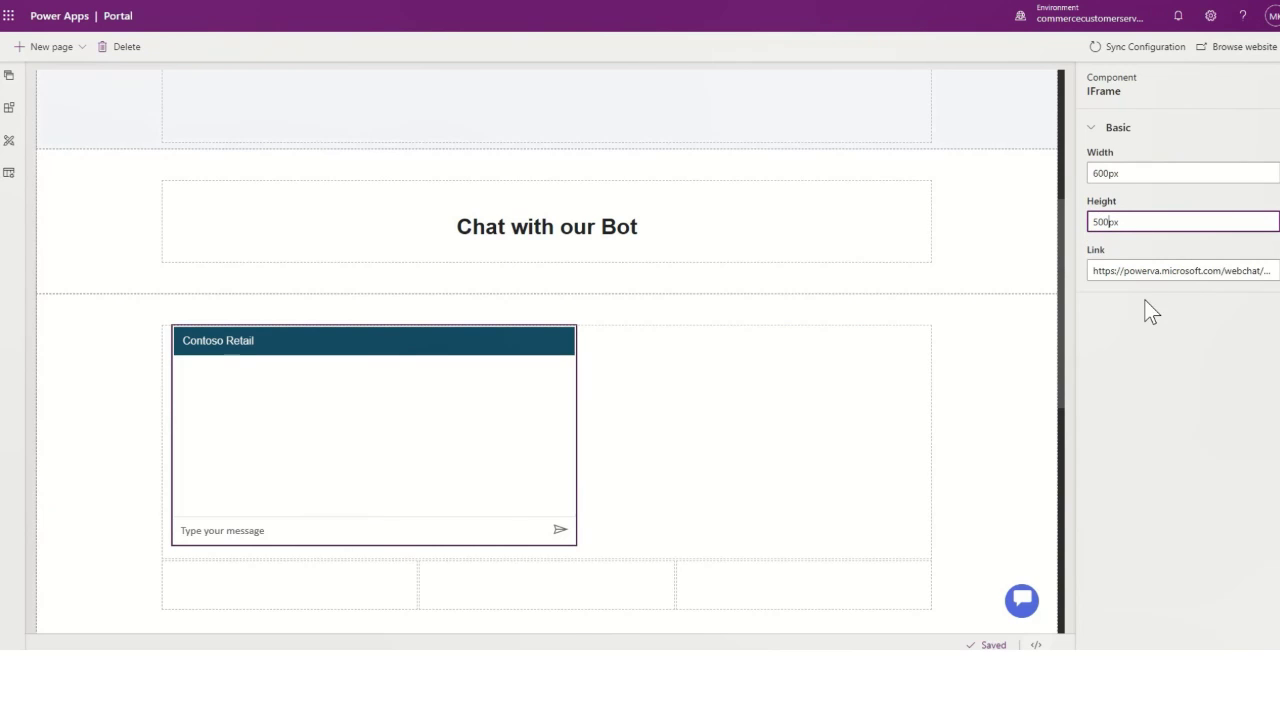
pyautogui.press('Return')
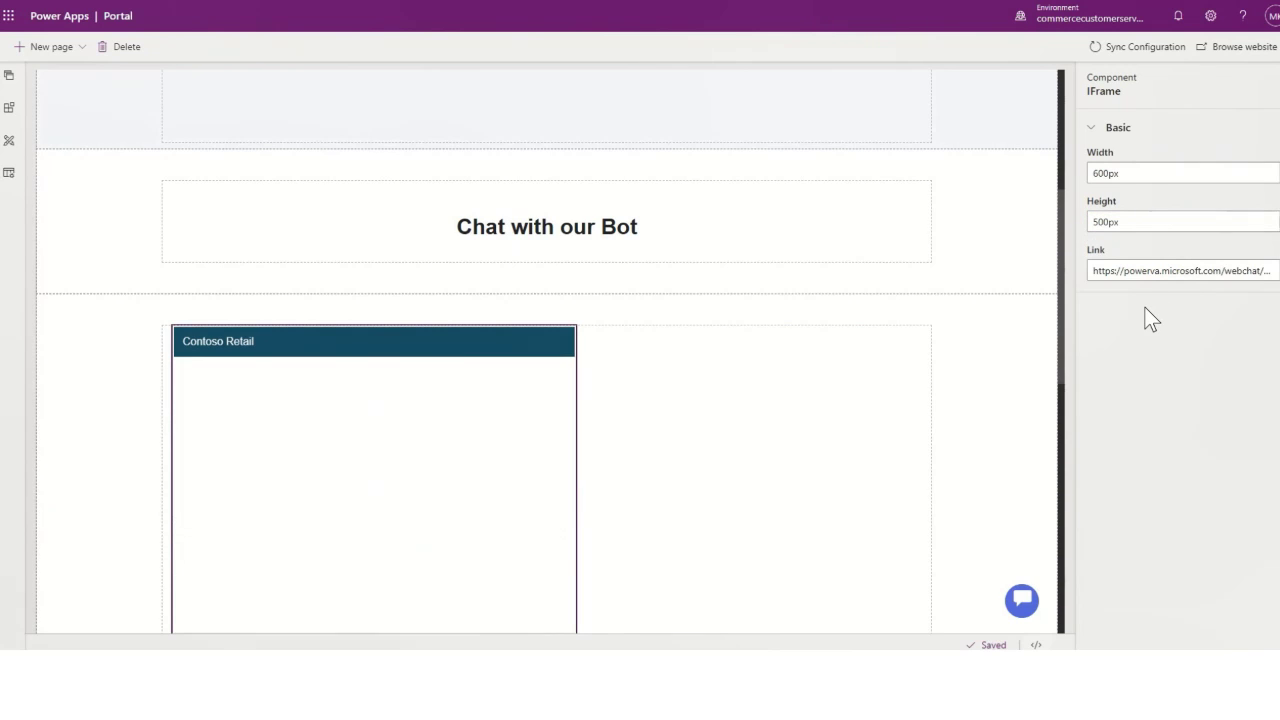
# - Sync the portal configuration and view the ChatWithUs page's bot section on the live site
pyautogui.click(1118, 52)
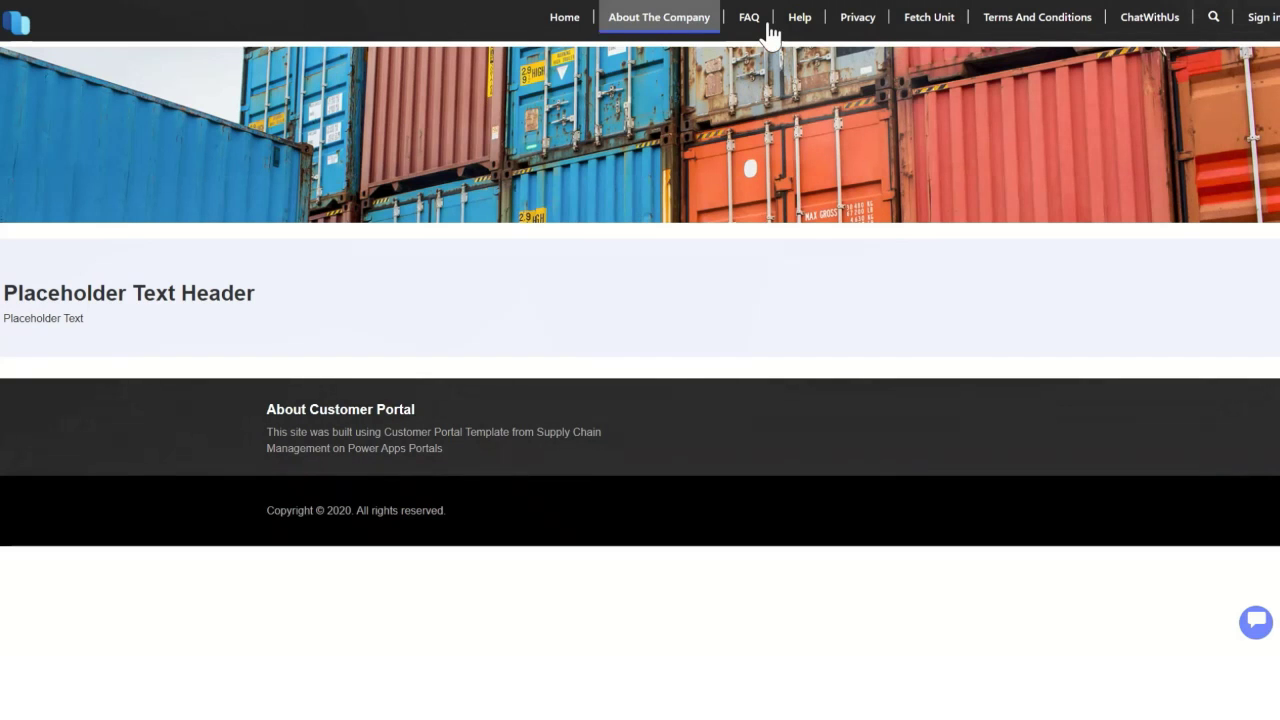
pyautogui.click(1155, 27)
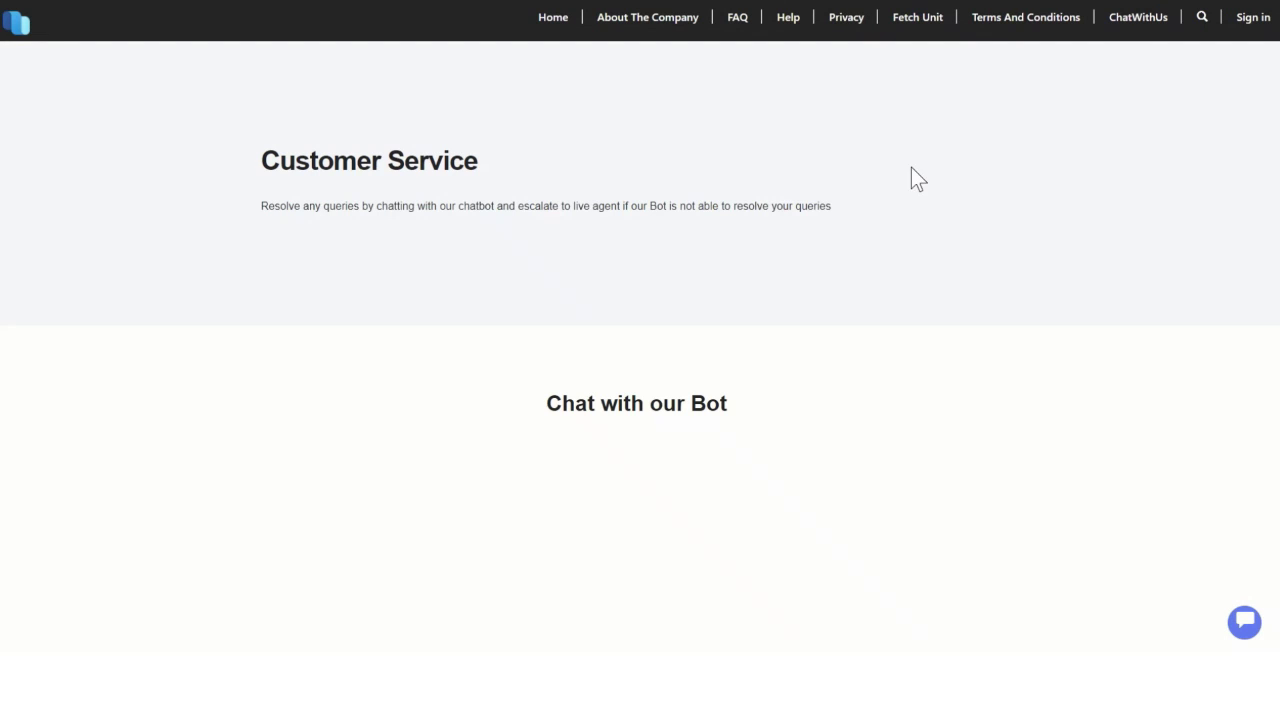
pyautogui.scroll(-4, 841, 268)
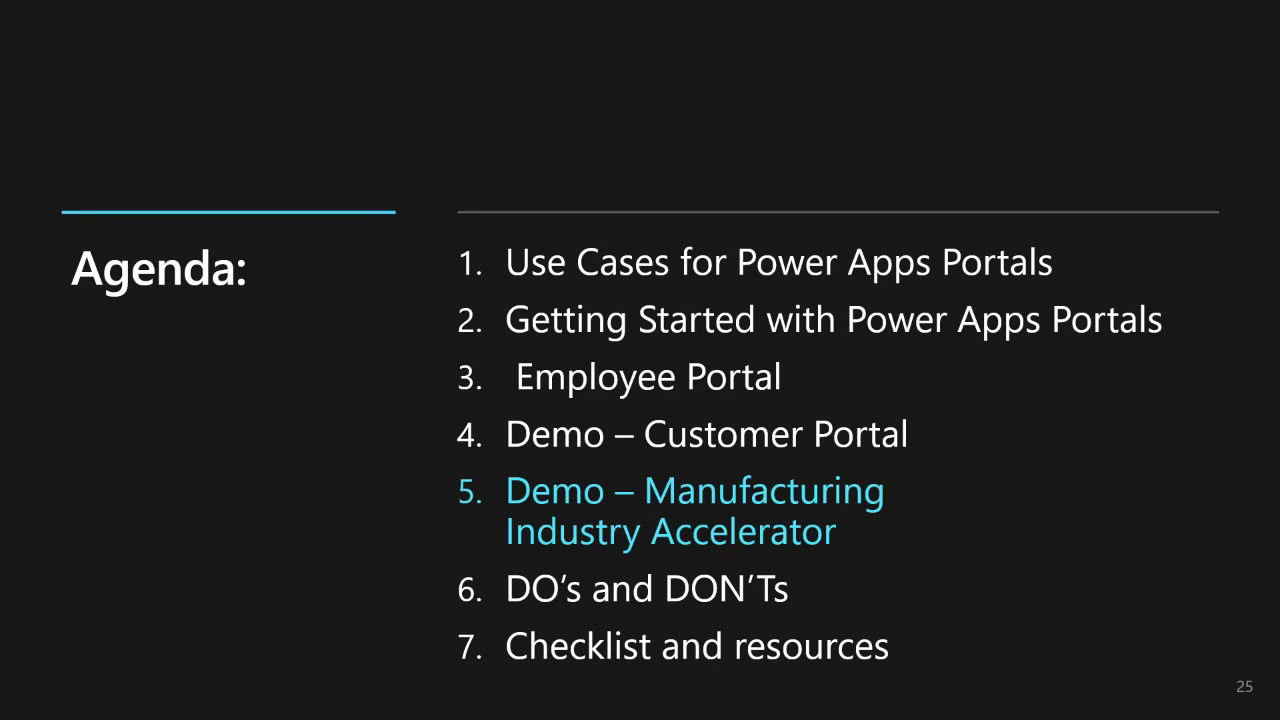
pyautogui.press('Right')
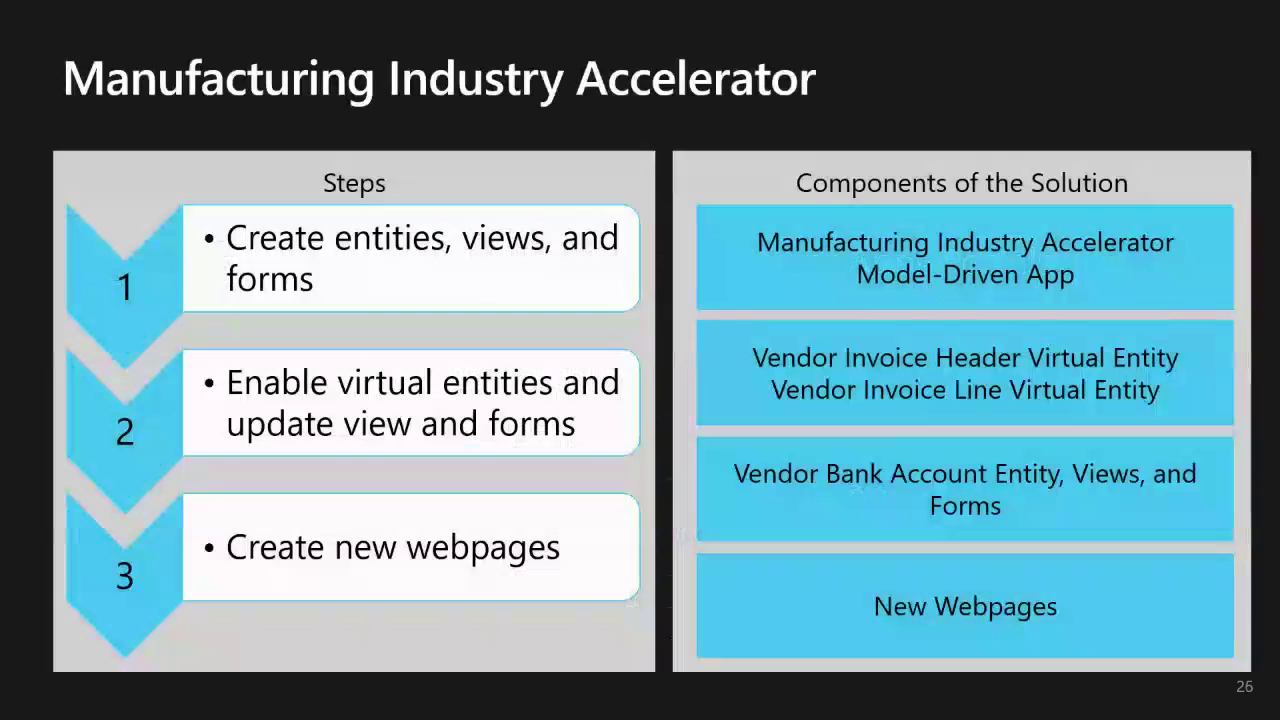
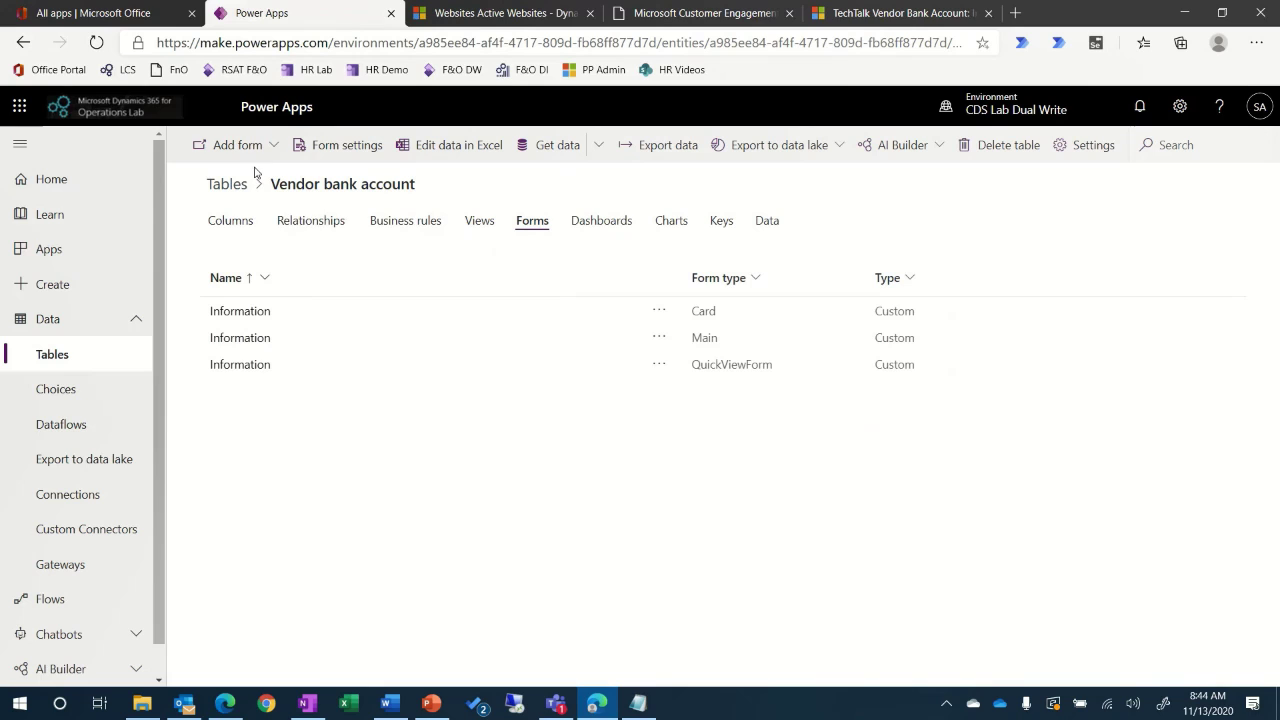
# - Add a main form to the Vendor bank account table with the display name "Bank account details portal"
pyautogui.click(255, 148)
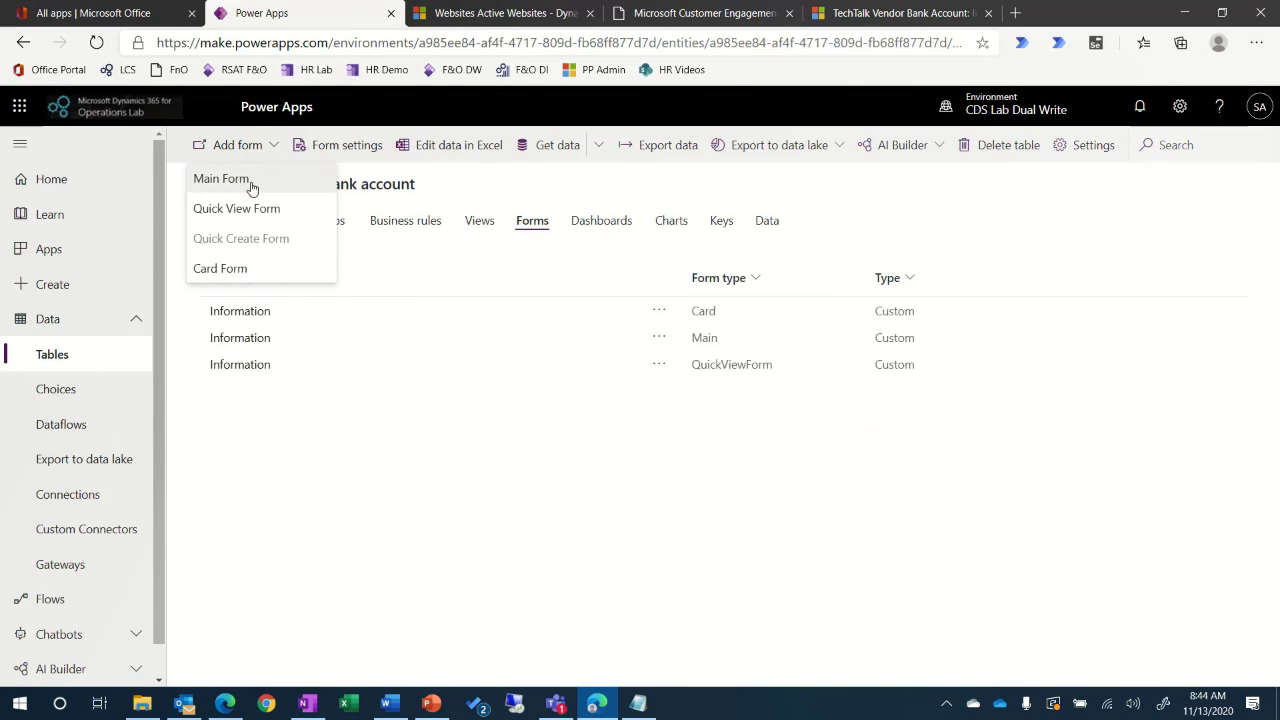
pyautogui.click(252, 185)
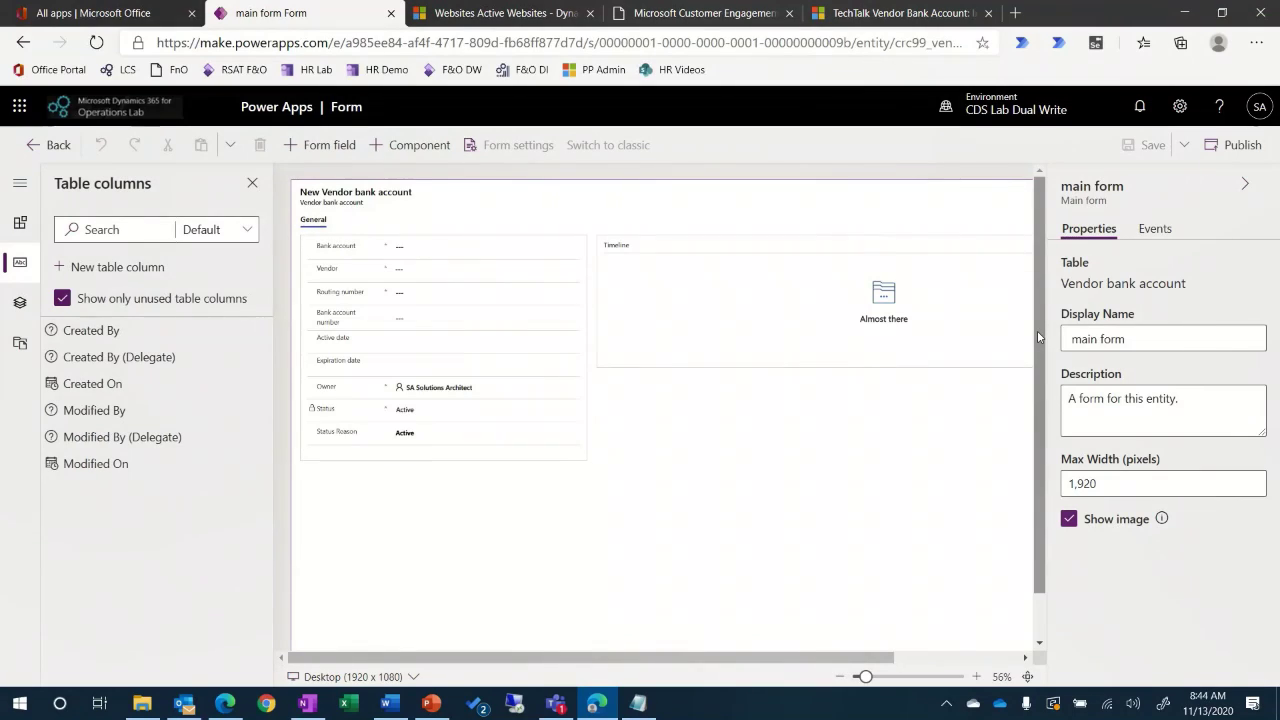
pyautogui.moveTo(1128, 340); pyautogui.dragTo(1065, 343)
pyautogui.click(1105, 341)
pyautogui.write('Bank')
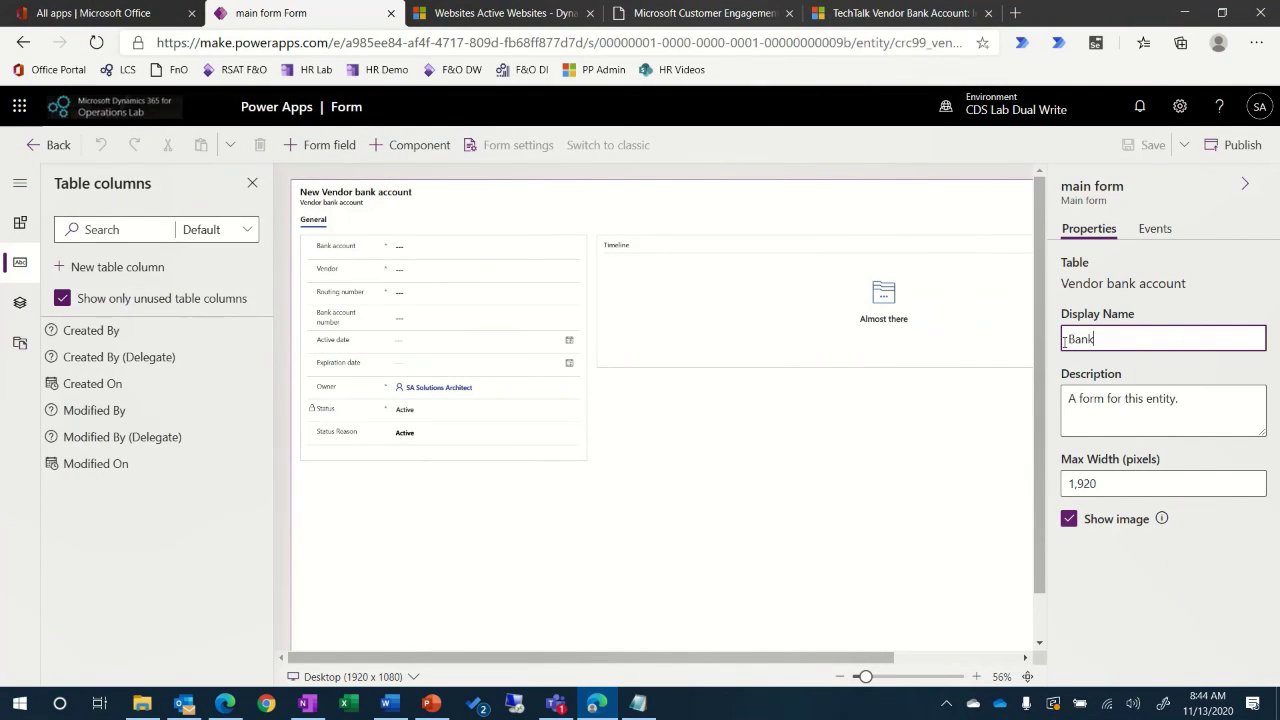
pyautogui.write(' account details portal')
pyautogui.click(1090, 398)
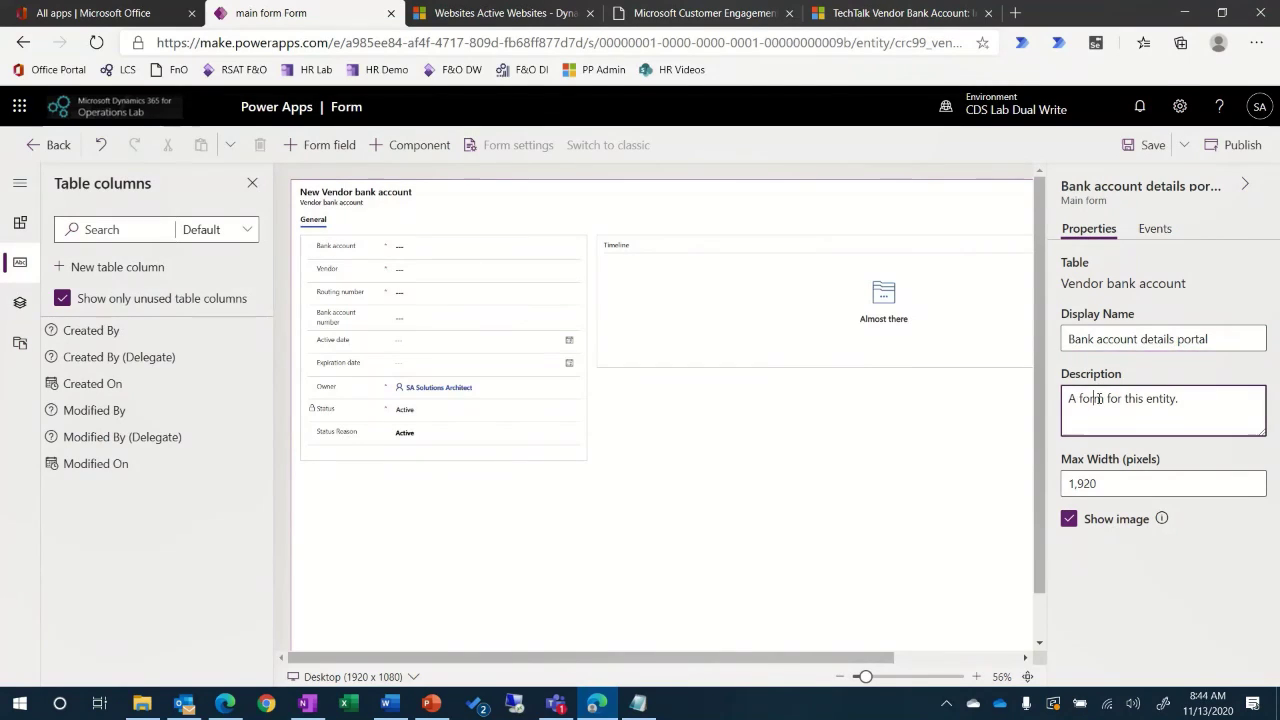
# - Hide the Notes section that contains the timeline on the new form
pyautogui.click(650, 242)
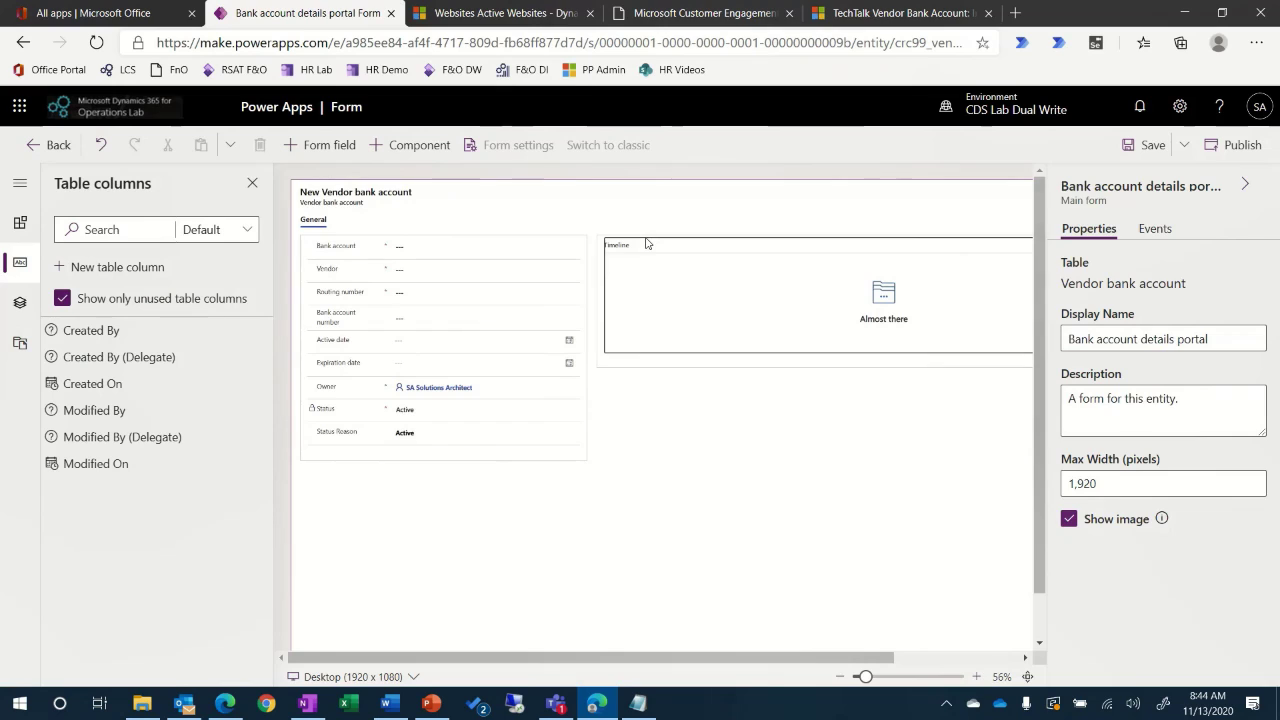
pyautogui.click(605, 366)
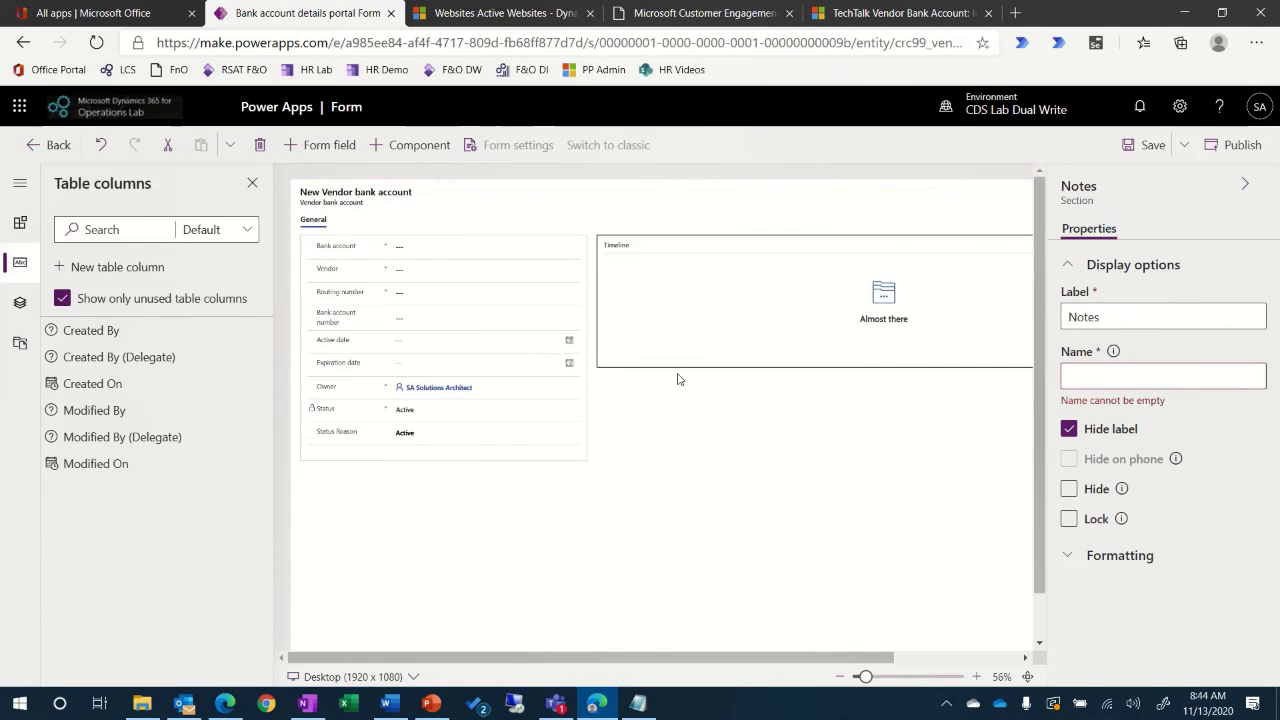
pyautogui.click(1069, 489)
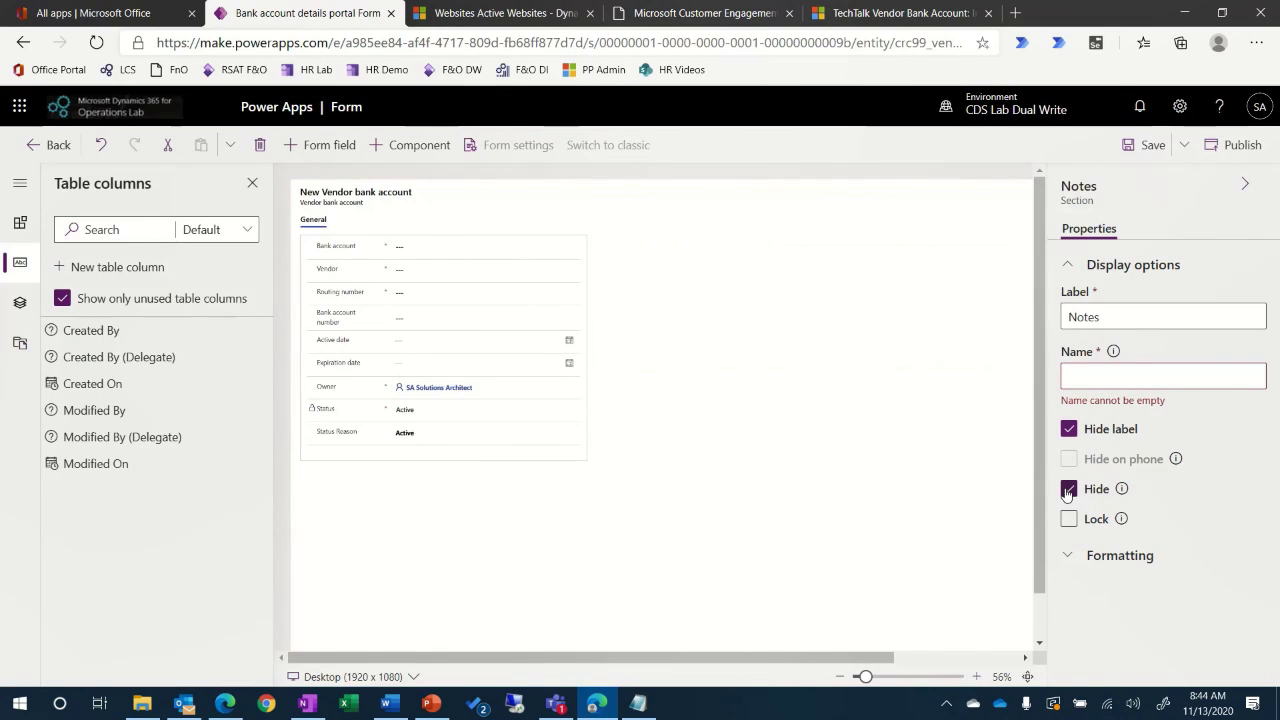
# - Hide the Status Reason, Status and Owner fields on the form
pyautogui.click(437, 442)
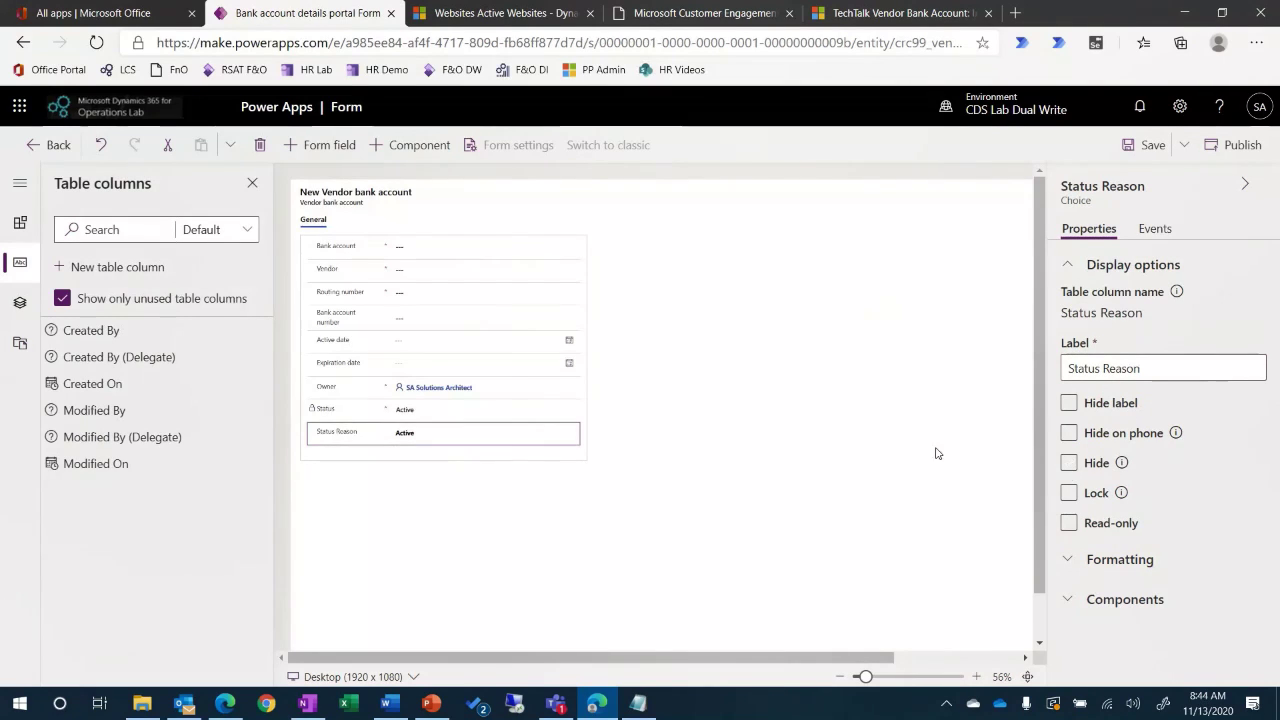
pyautogui.click(1069, 462)
pyautogui.click(548, 418)
pyautogui.click(1069, 462)
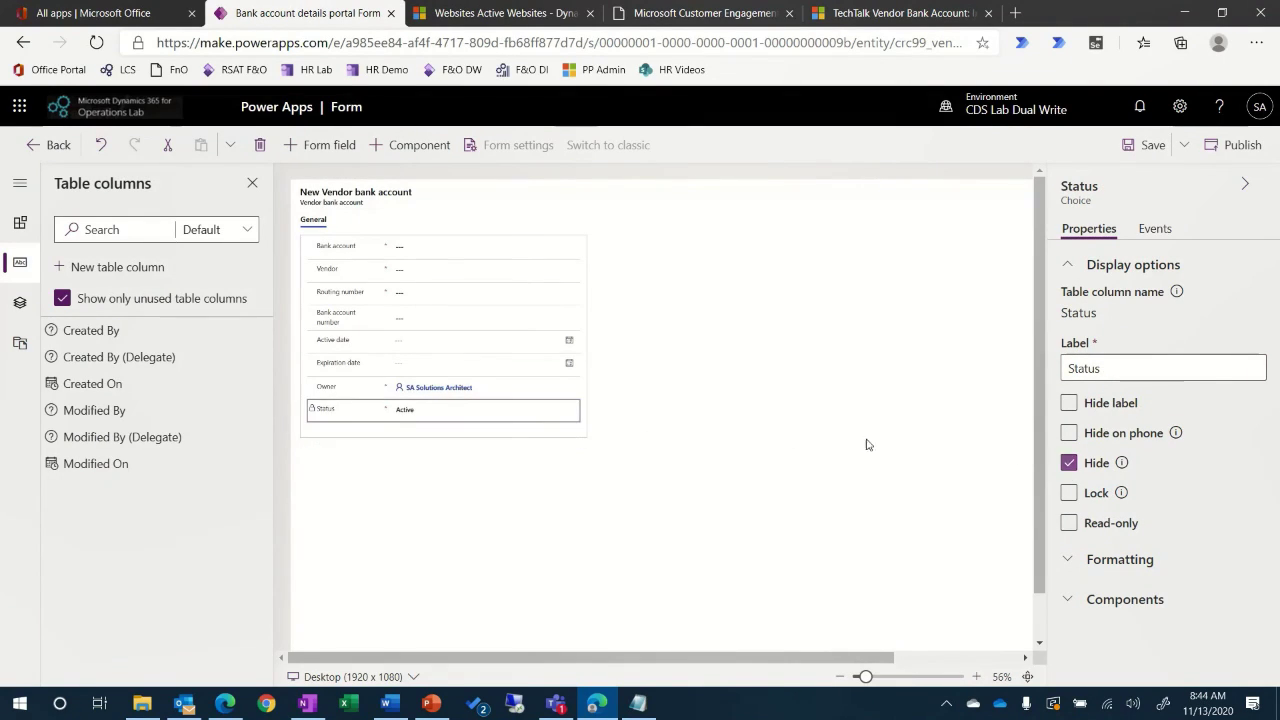
pyautogui.click(548, 396)
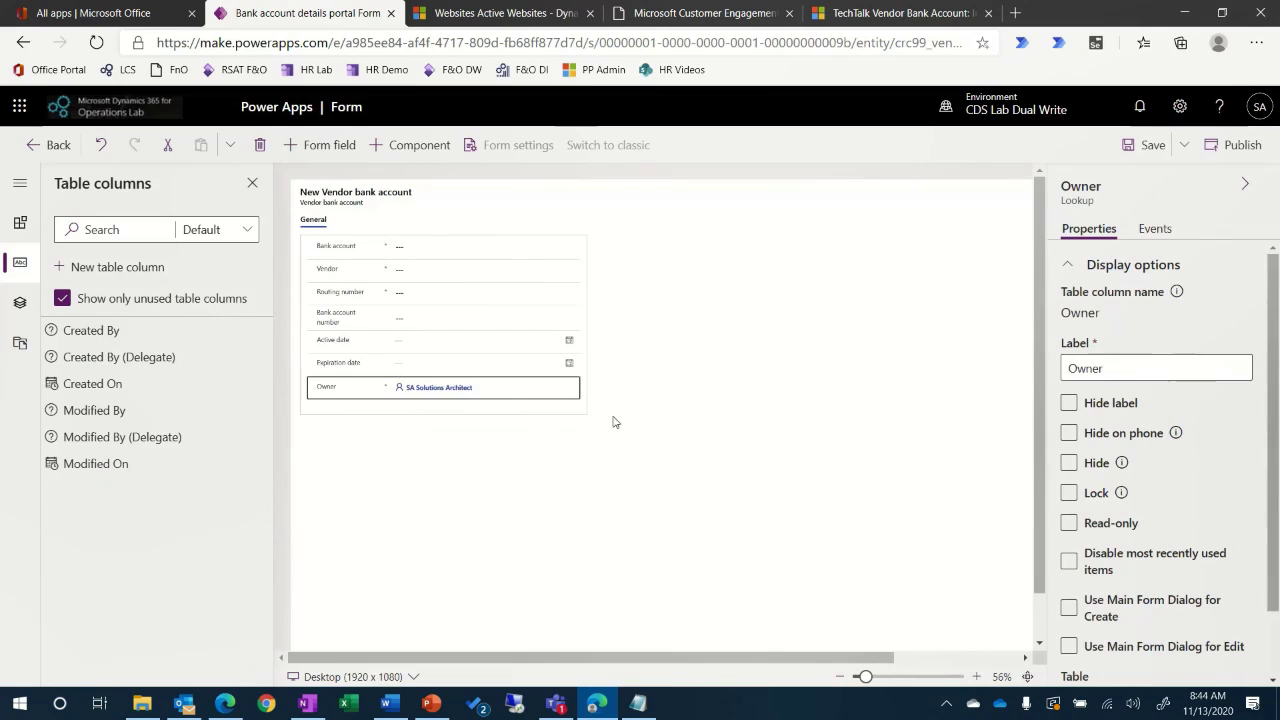
pyautogui.click(1069, 462)
# - Set the General tab's name to "Bank account details" and publish the form
pyautogui.click(679, 484)
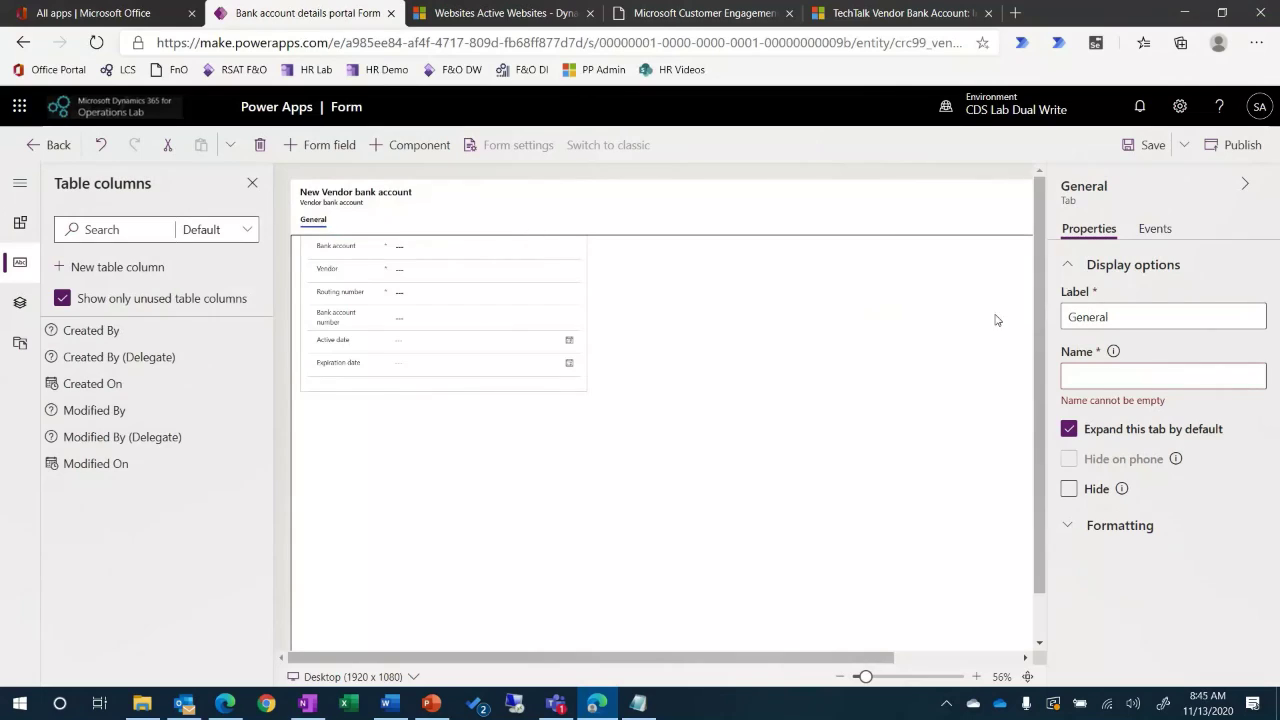
pyautogui.click(1078, 377)
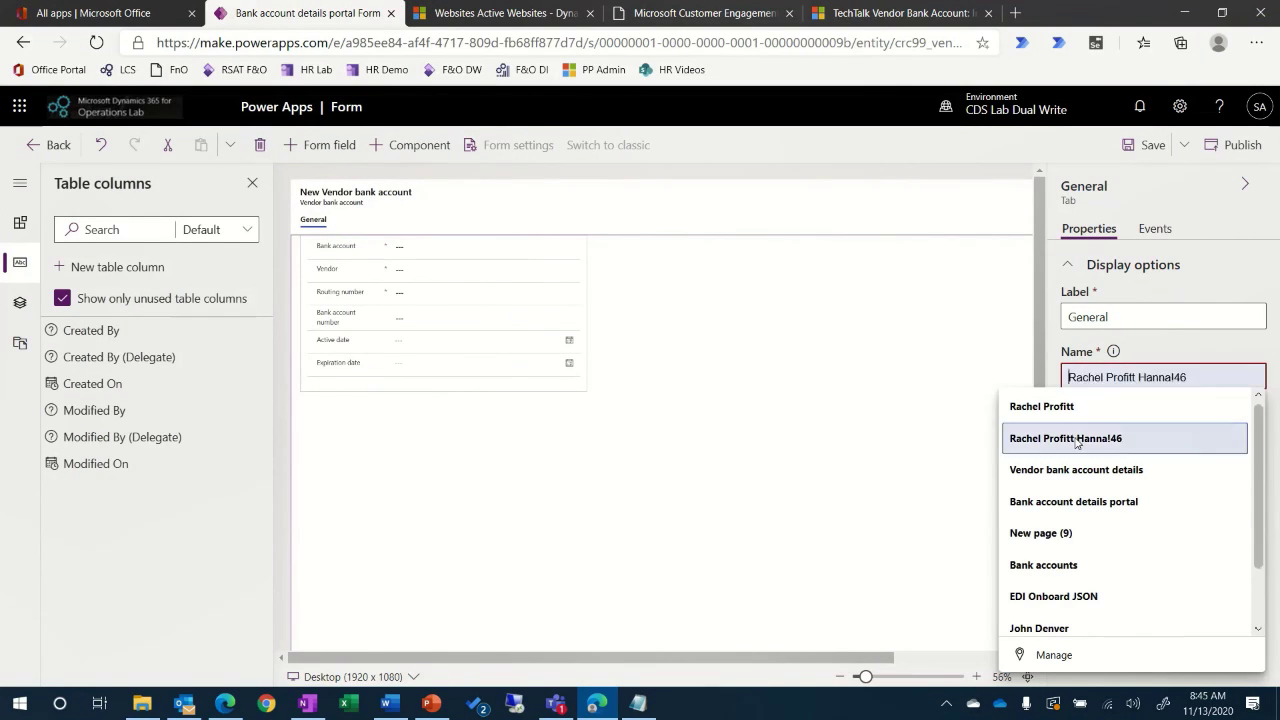
pyautogui.click(1073, 503)
pyautogui.doubleClick(1183, 378)
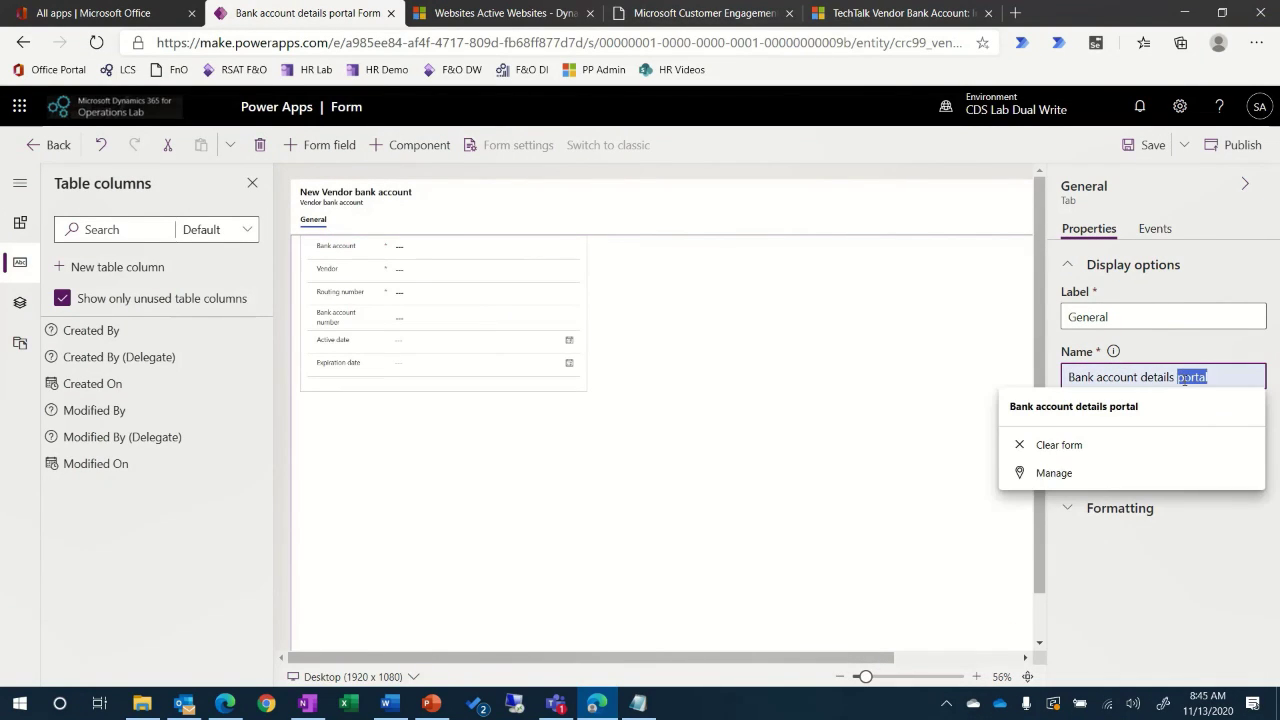
pyautogui.press('BackSpace')
pyautogui.press('Tab')
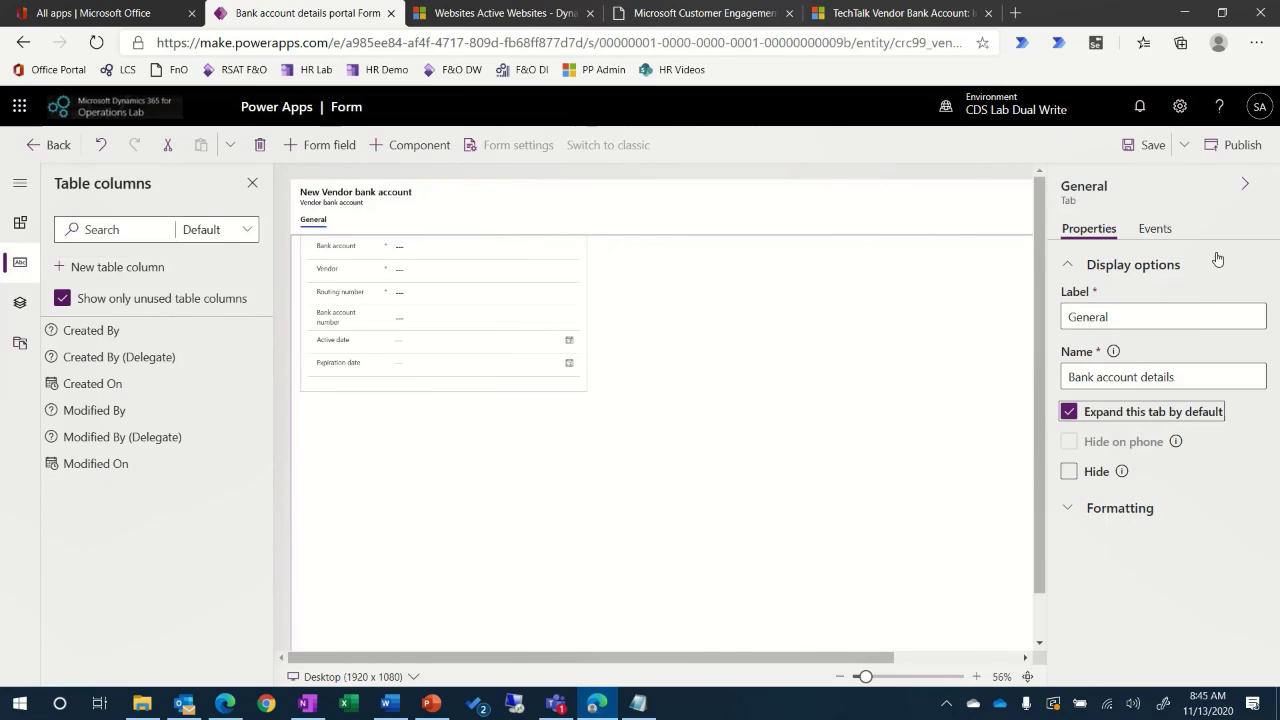
pyautogui.click(1237, 150)
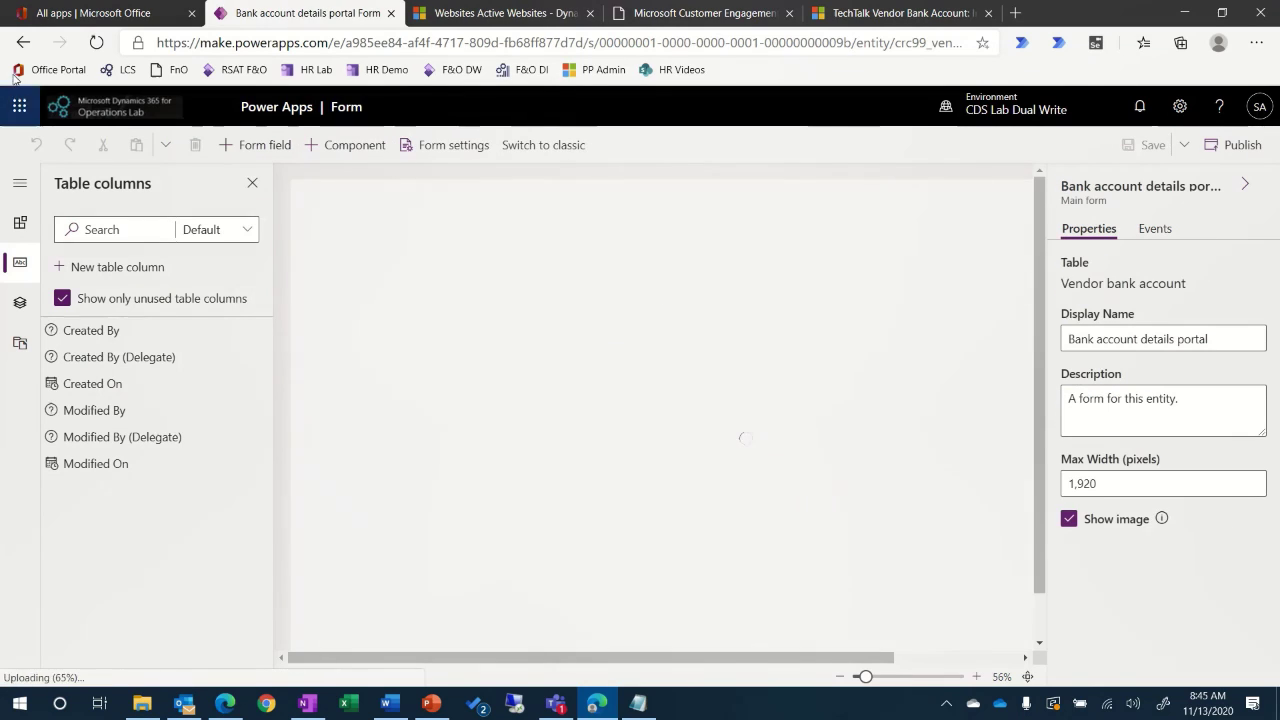
# - Leave the form designer and open the Vendor Portal app for editing
pyautogui.click(22, 42)
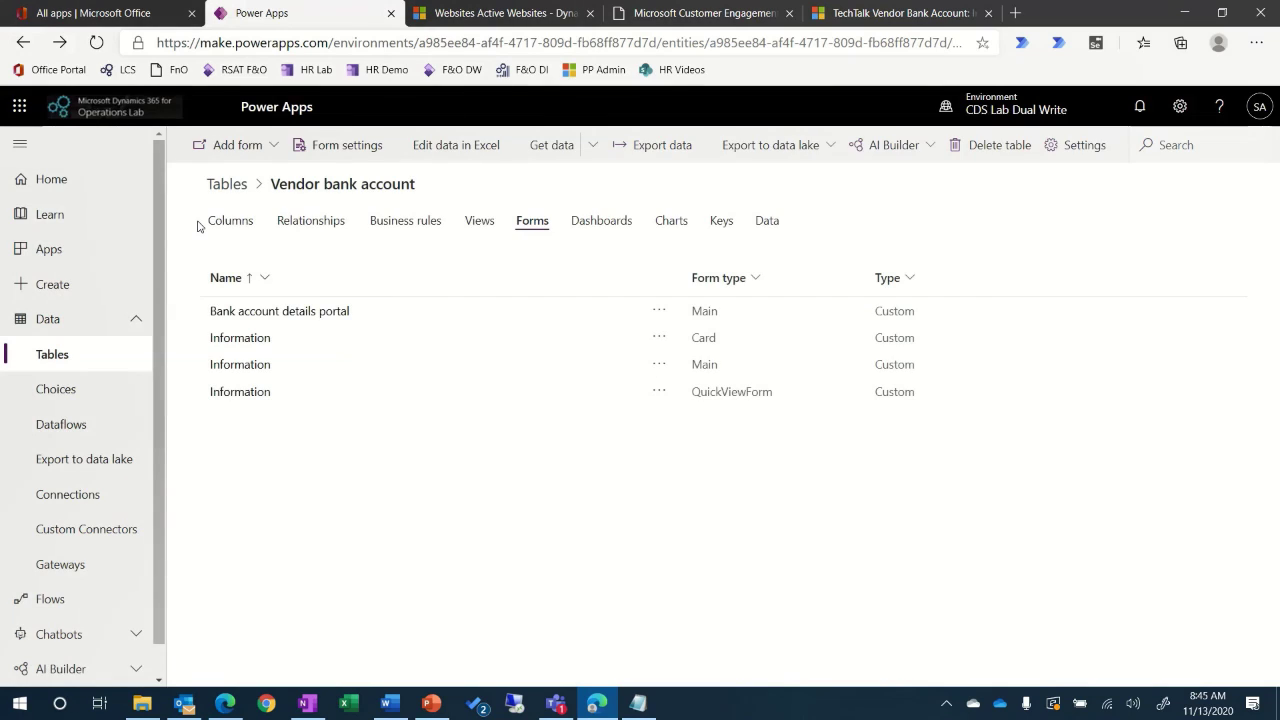
pyautogui.click(68, 249)
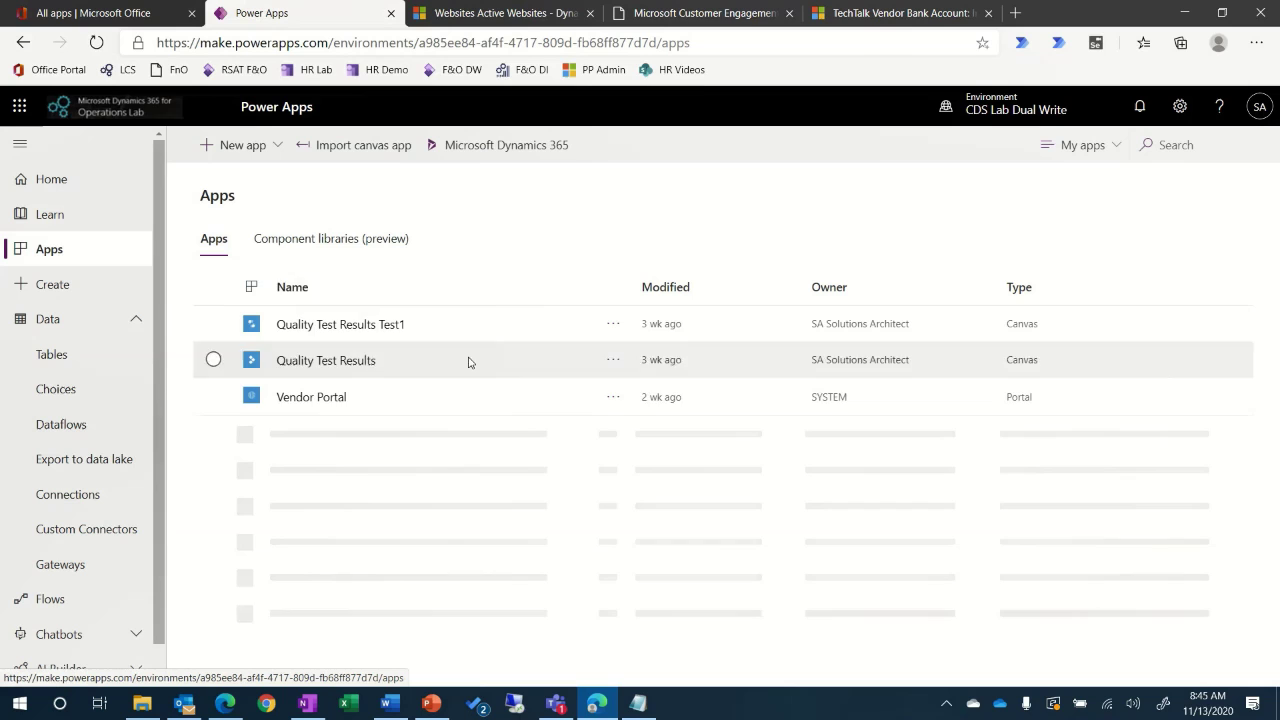
pyautogui.click(613, 397)
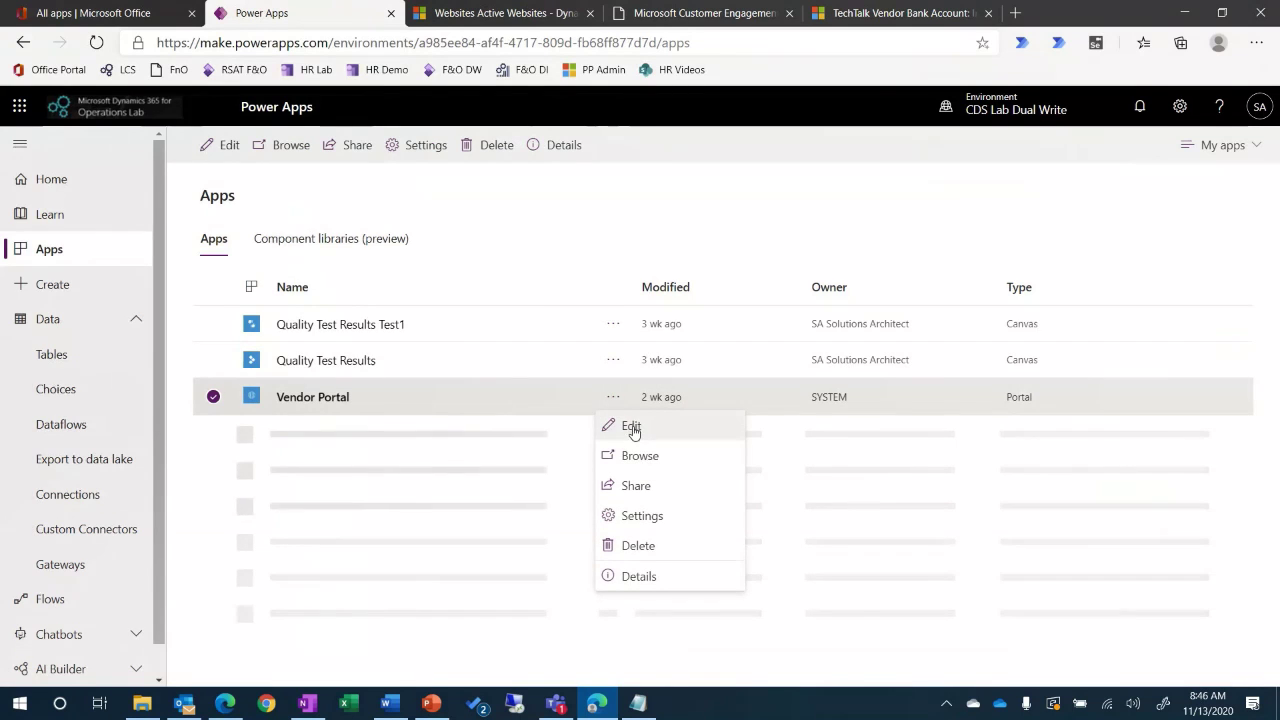
pyautogui.click(612, 426)
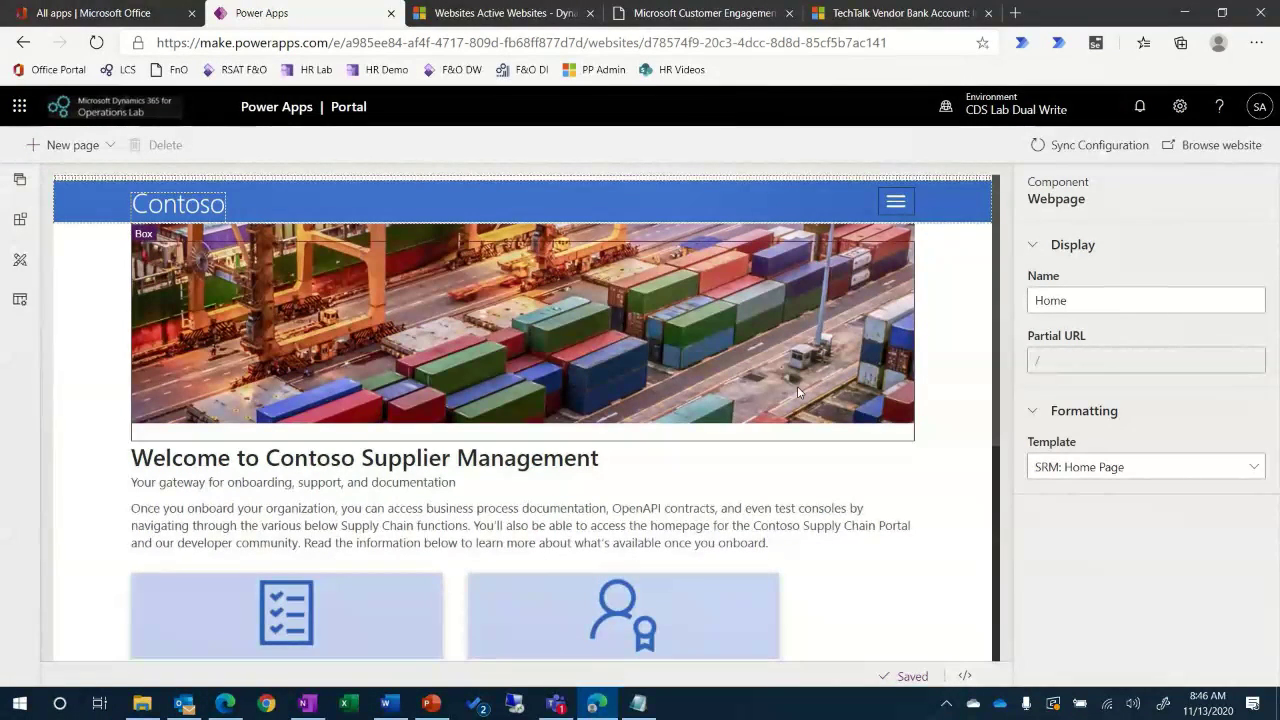
# - Add a new portal page based on the fixed layout "Page with Side Navigation (2 columns)"
pyautogui.click(19, 184)
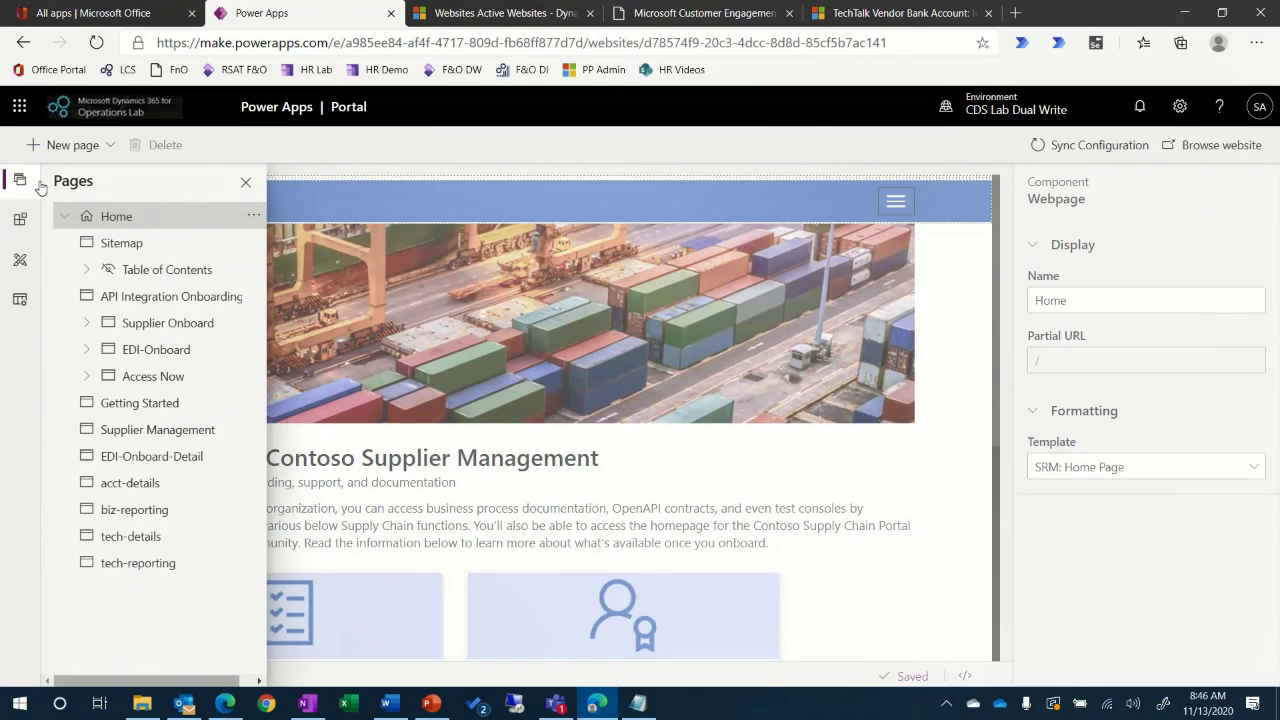
pyautogui.click(102, 155)
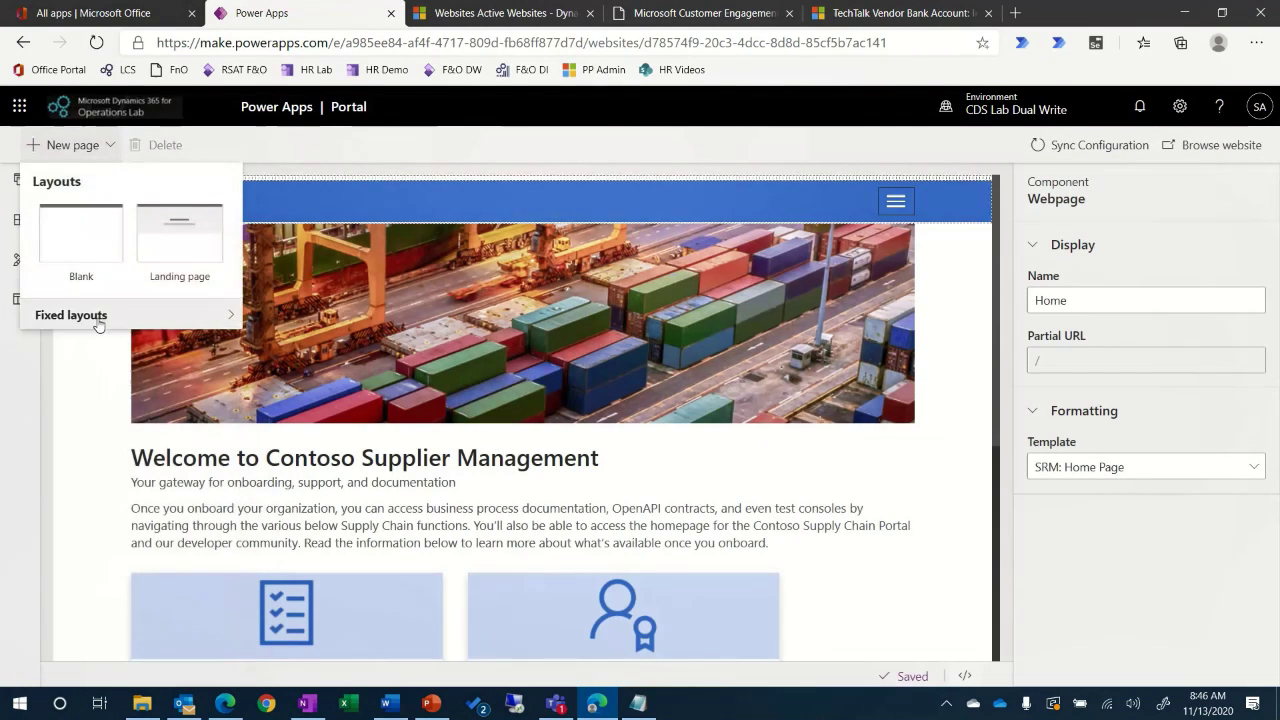
pyautogui.moveTo(108, 318)
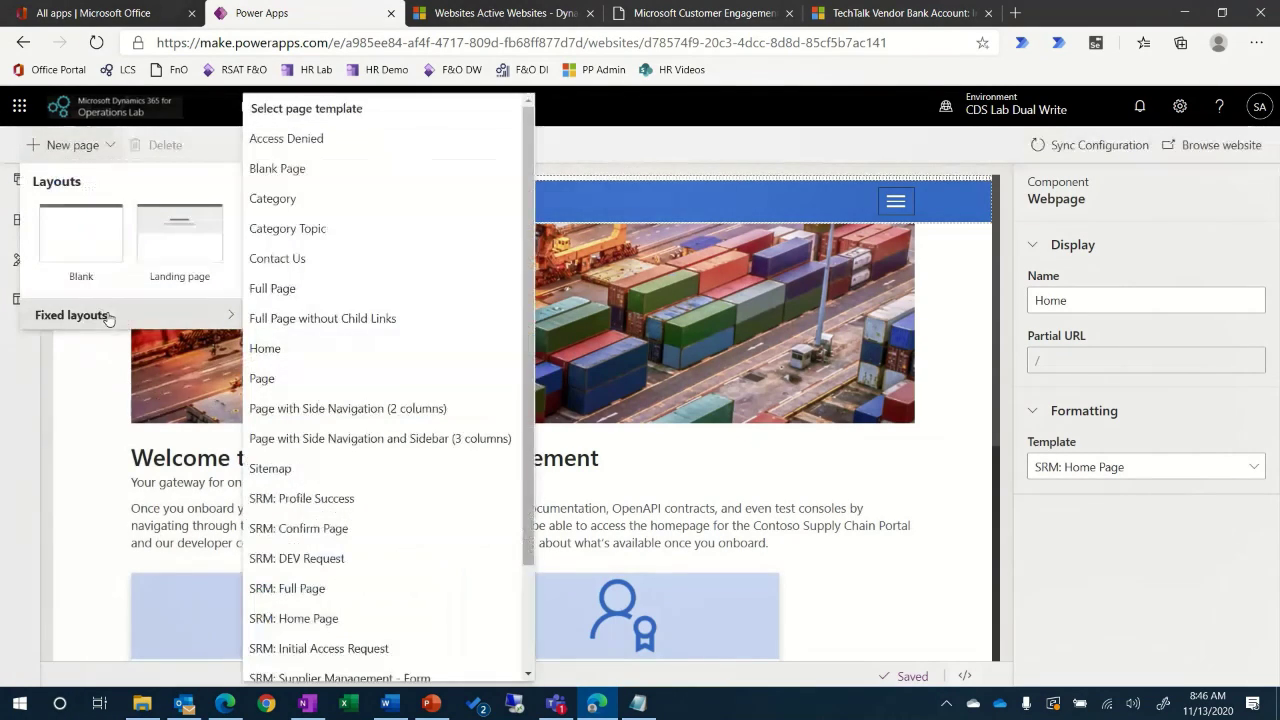
pyautogui.click(320, 410)
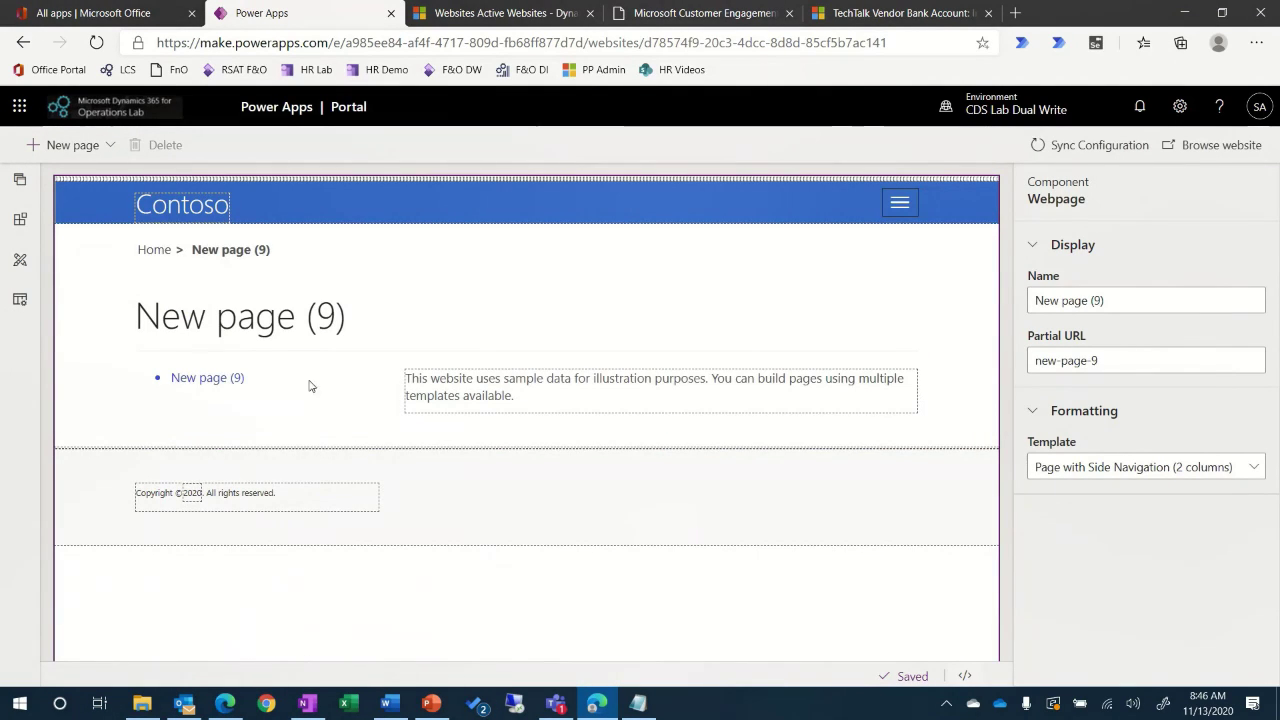
# - Name the new webpage "Vendor bank account details"
pyautogui.moveTo(1117, 311); pyautogui.dragTo(1052, 303)
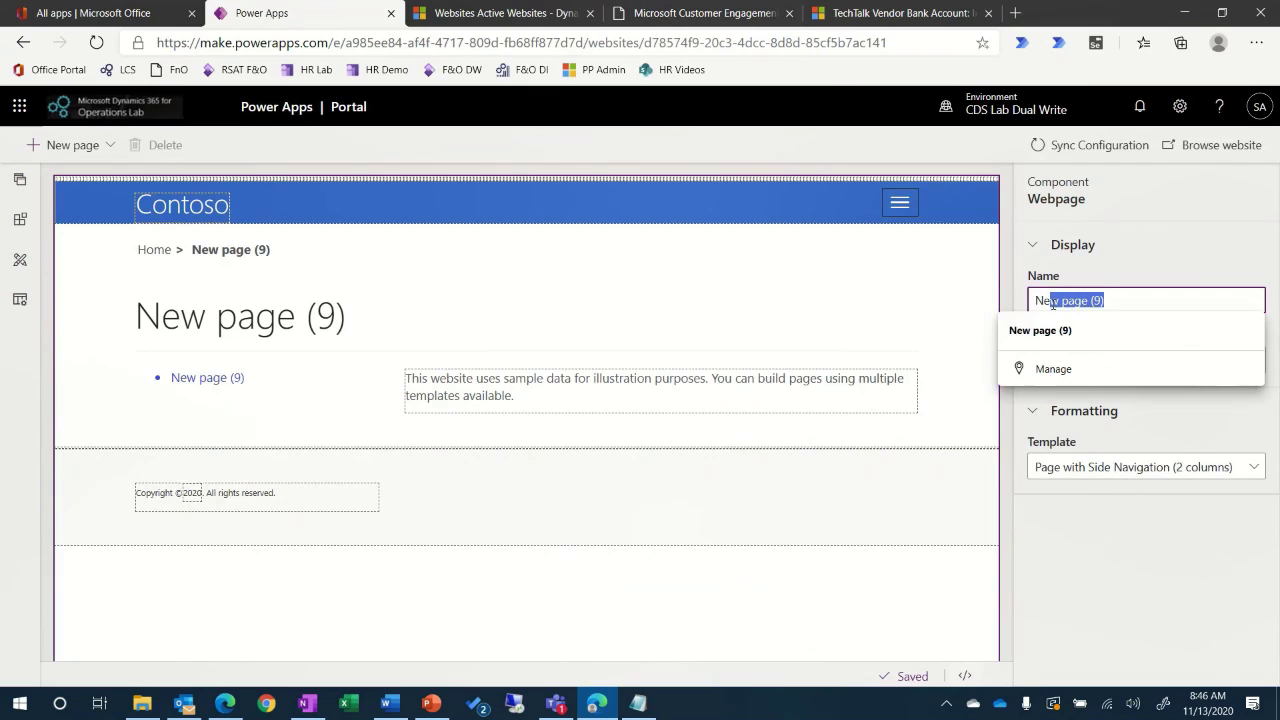
pyautogui.write('Vendor')
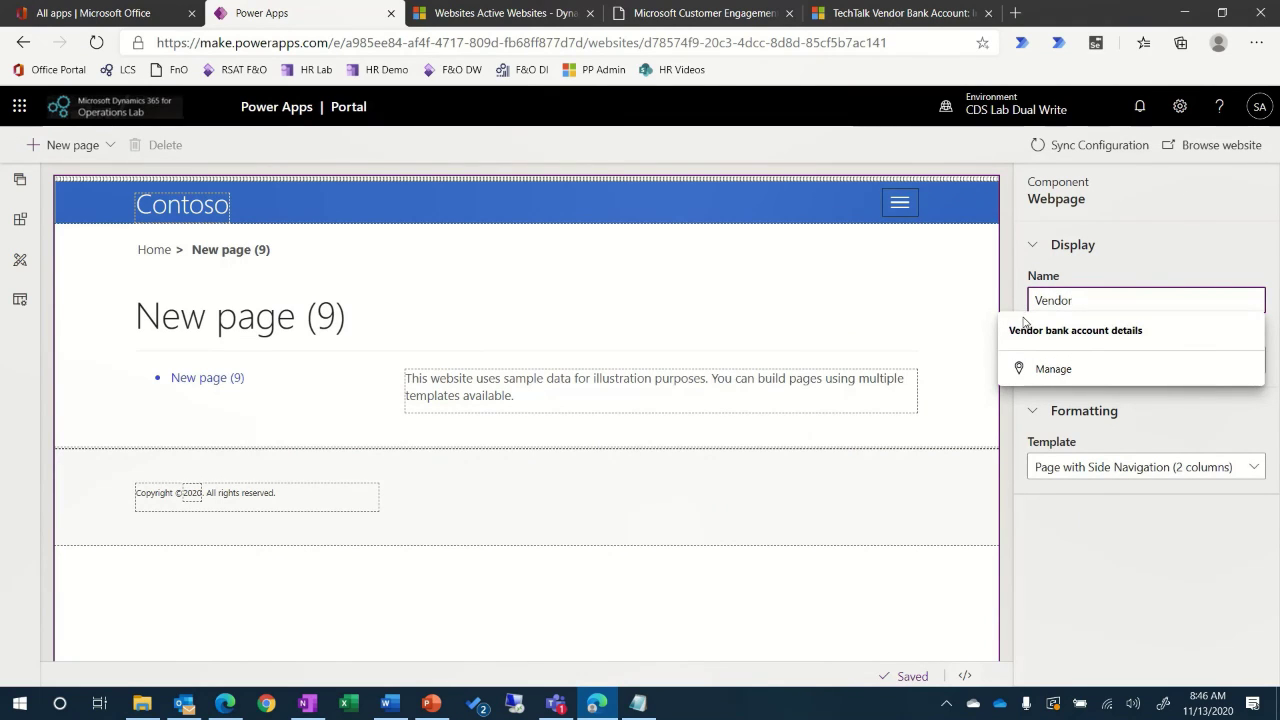
pyautogui.click(1026, 330)
# - Set the webpage's partial URL to "Vendor-Bank-Accounts"
pyautogui.moveTo(1097, 360); pyautogui.dragTo(995, 363)
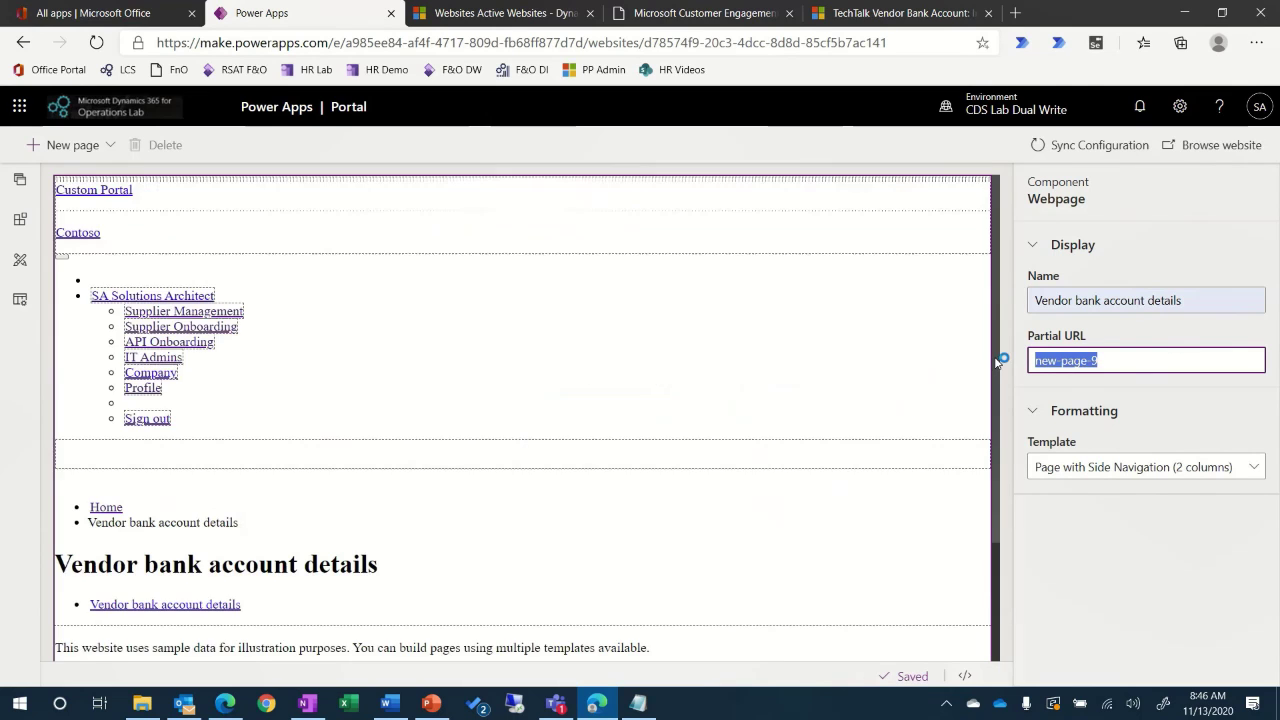
pyautogui.write('VendorBankAccounts')
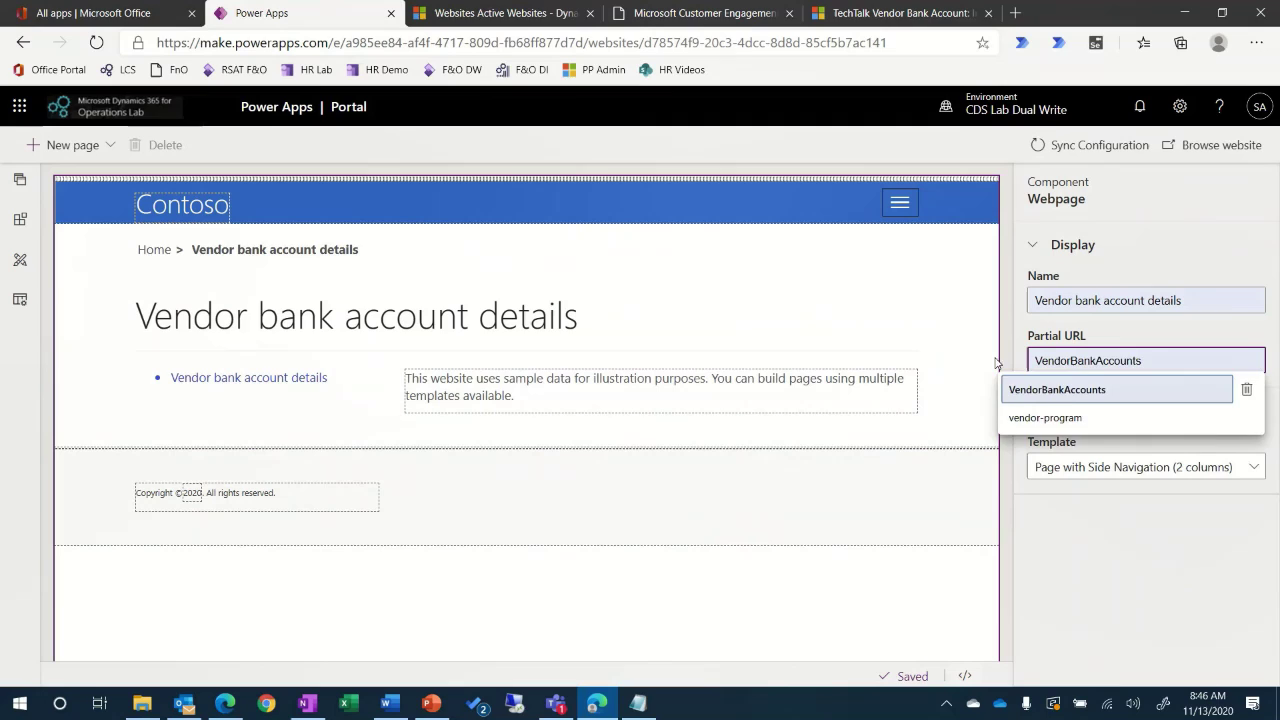
pyautogui.click(1078, 396)
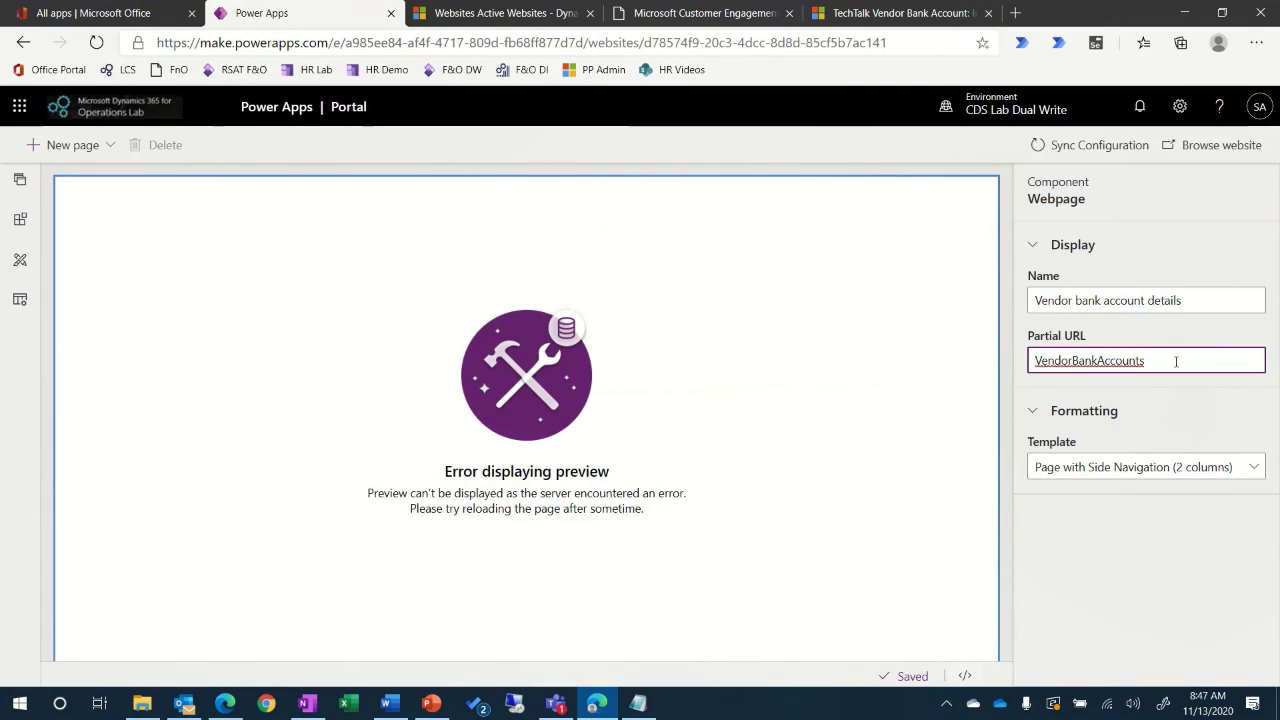
pyautogui.moveTo(1139, 362); pyautogui.dragTo(1074, 360)
pyautogui.click(1074, 360)
pyautogui.write('-')
pyautogui.click(1093, 360)
pyautogui.write('-')
pyautogui.press('Tab')
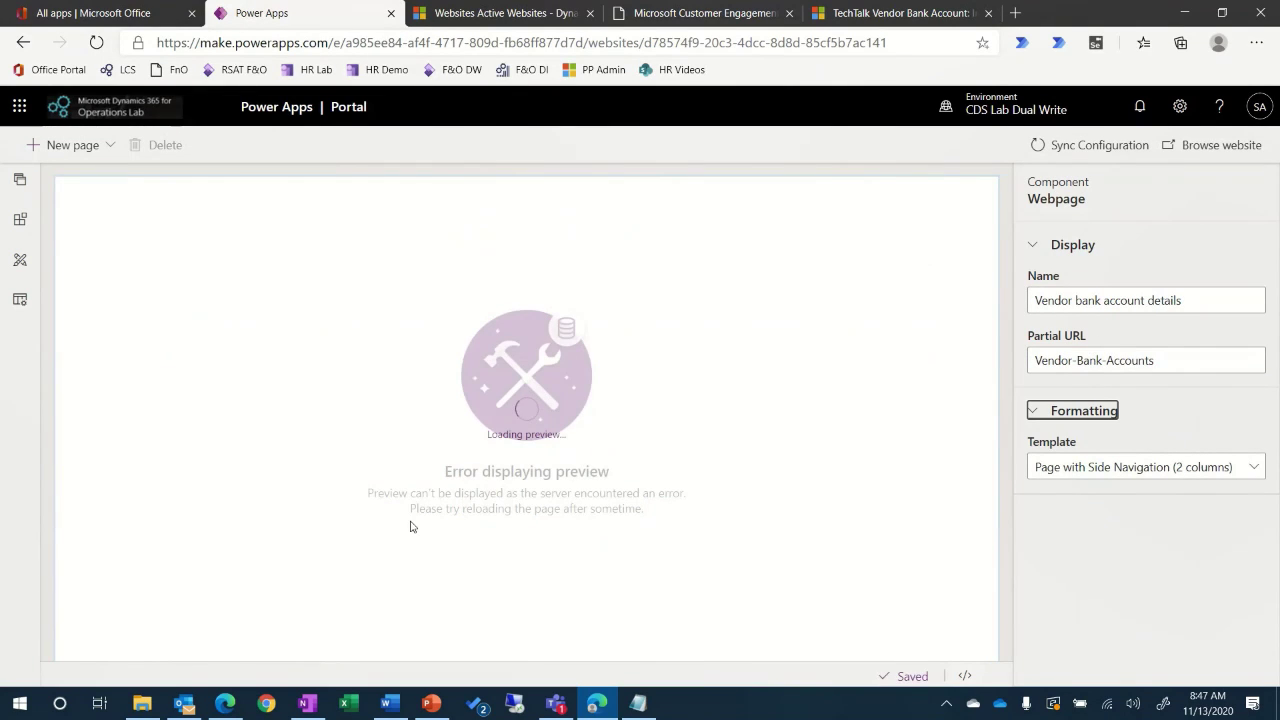
# - Replace the page's sample text with "If you would like to receive payments via ACH, please enter your bank account information."
pyautogui.click(523, 404)
pyautogui.moveTo(419, 379); pyautogui.dragTo(523, 391)
pyautogui.press('BackSpace')
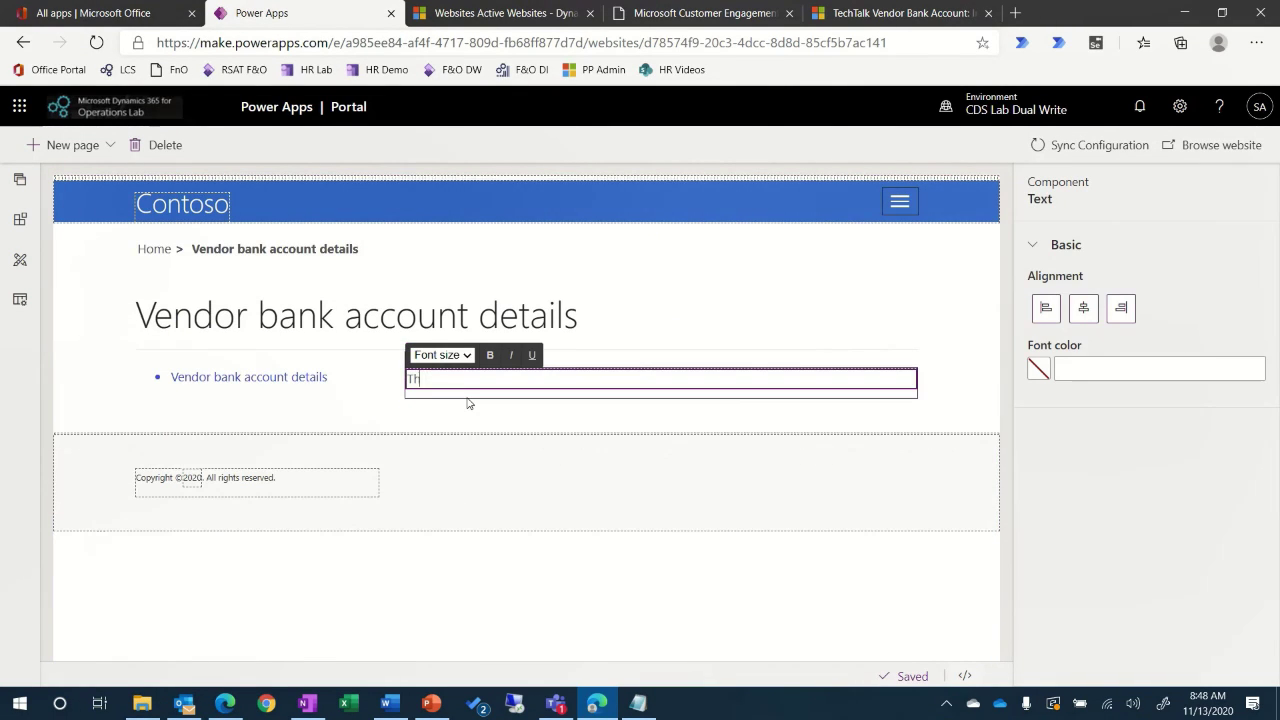
pyautogui.write('If you woul')
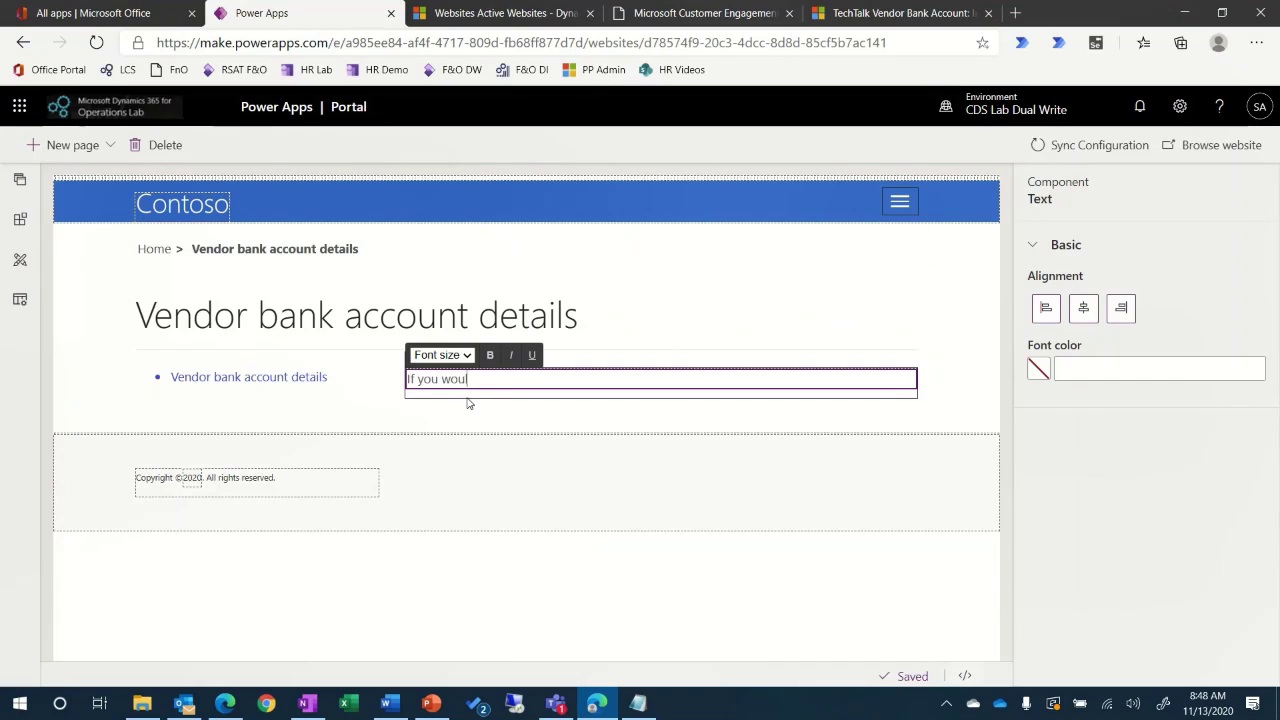
pyautogui.write('d like to receive payments')
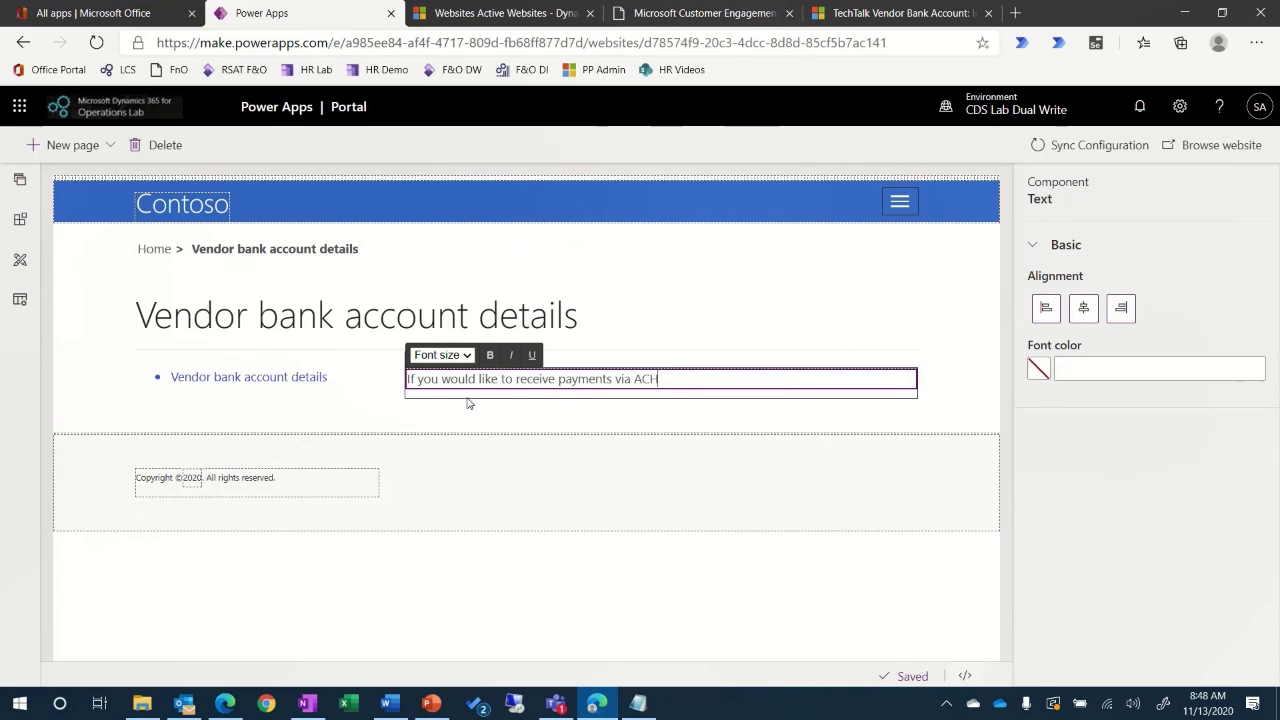
pyautogui.write('via ACH, please enter your bank acco')
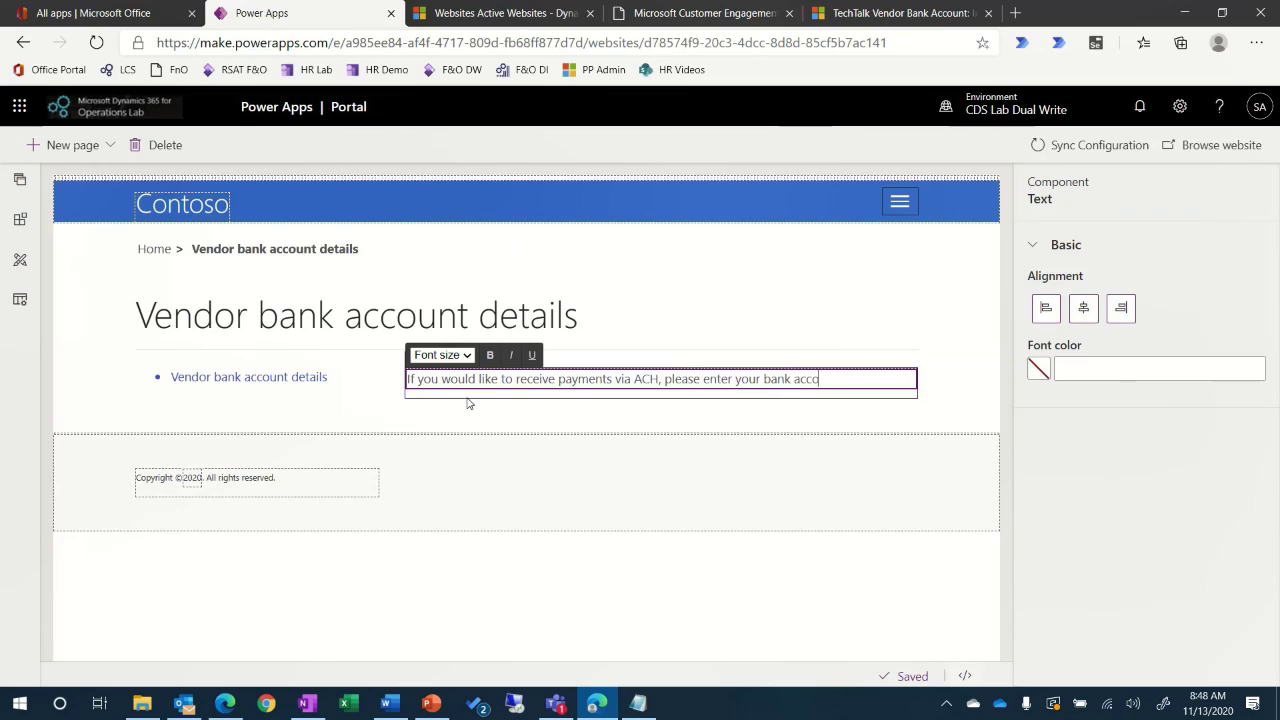
pyautogui.write('unt information.')
pyautogui.click(467, 402)
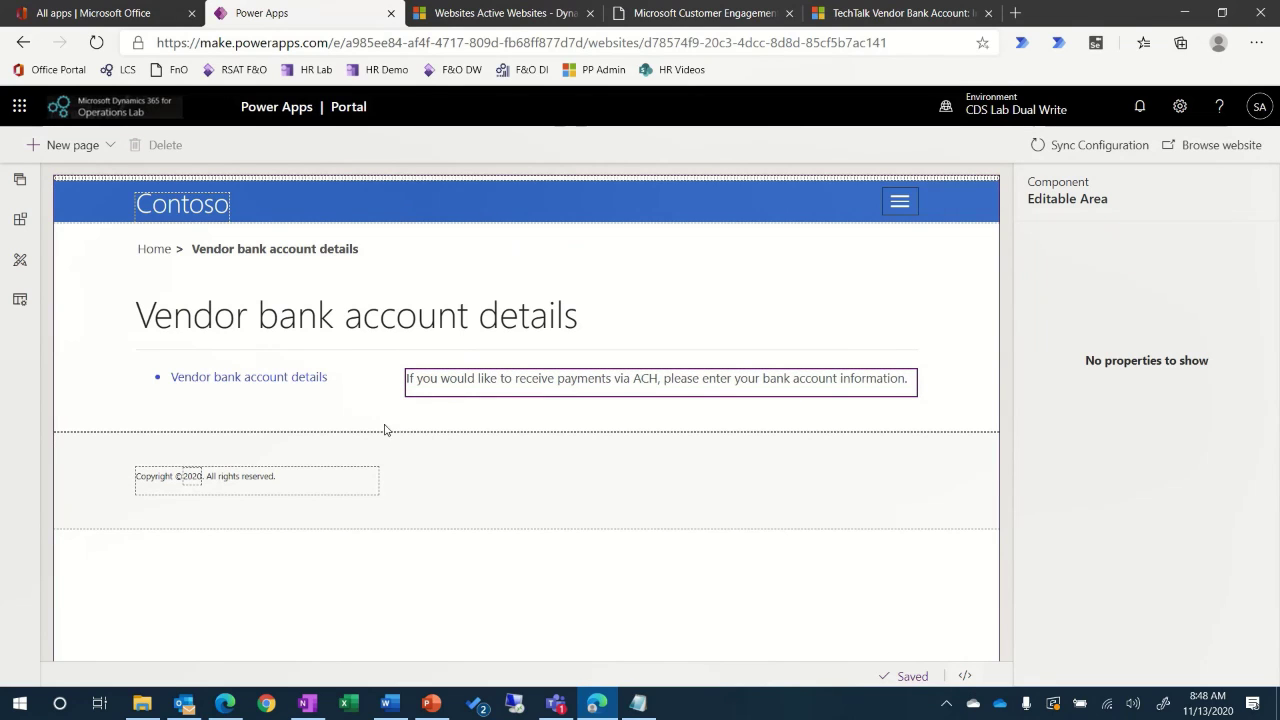
# - Add a List component below the page text and name it "Vendor bank accounts"
pyautogui.click(21, 219)
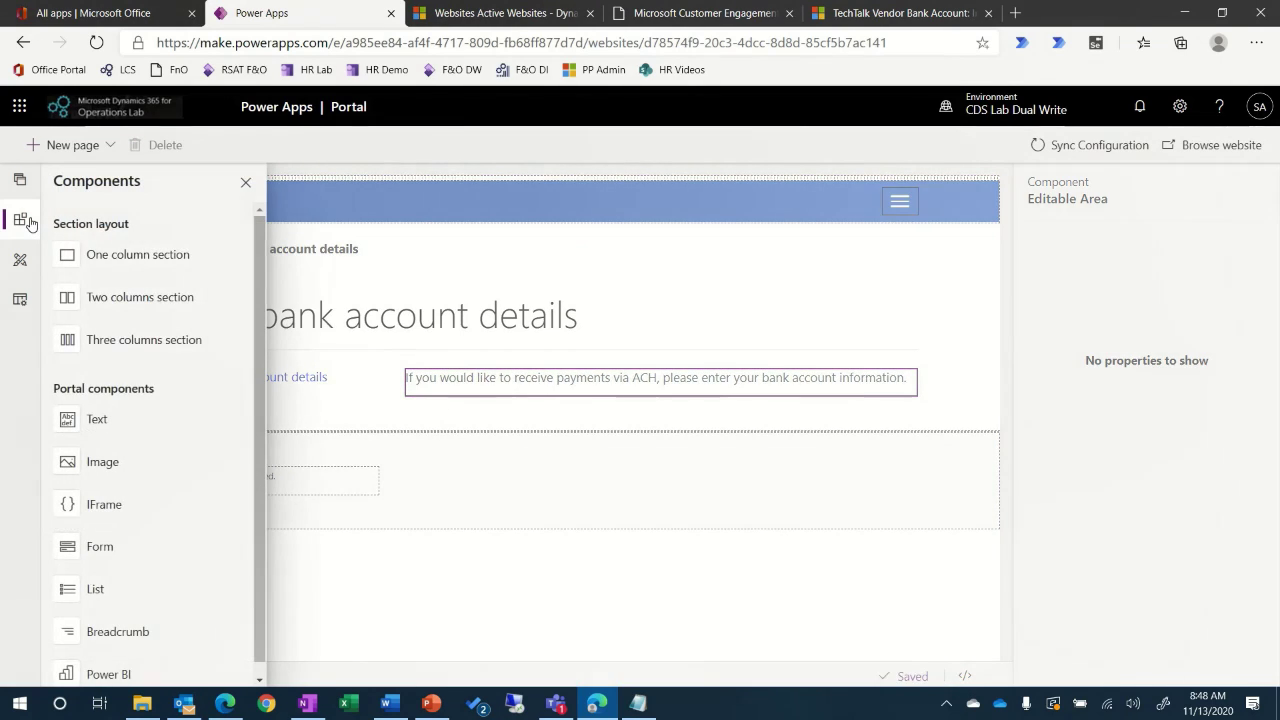
pyautogui.click(118, 595)
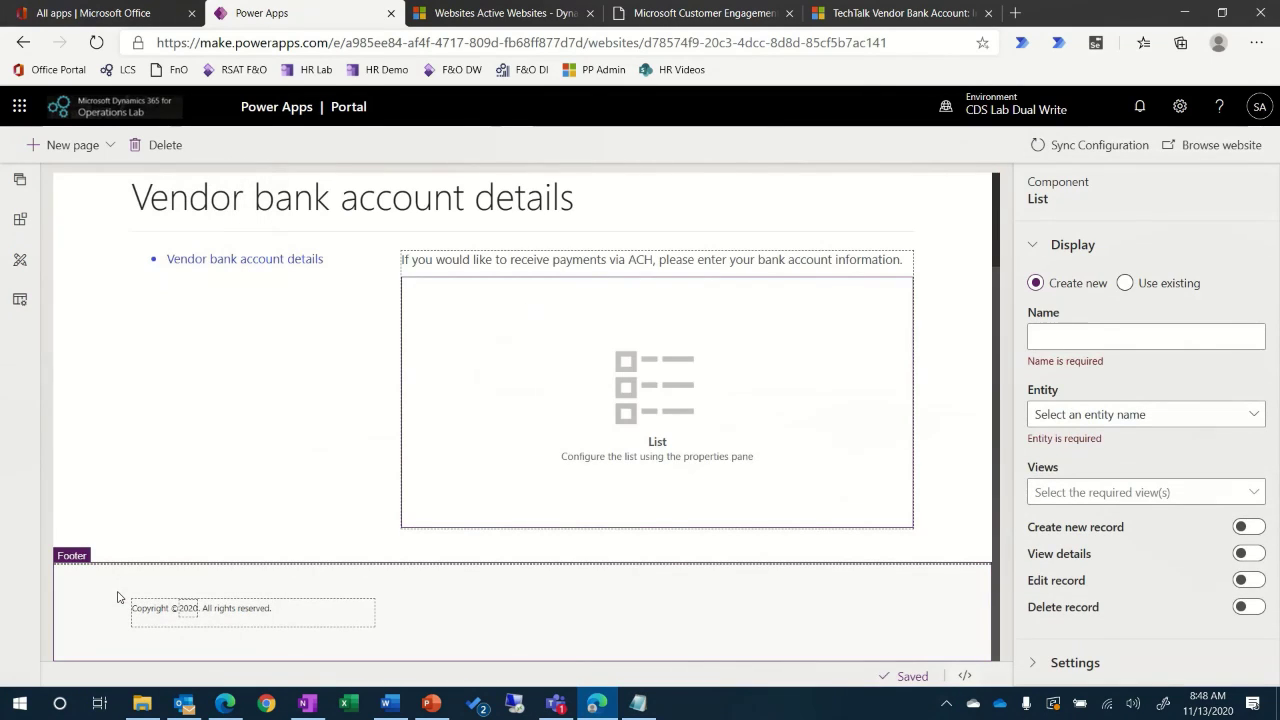
pyautogui.click(1052, 338)
pyautogui.write('Vendor ba')
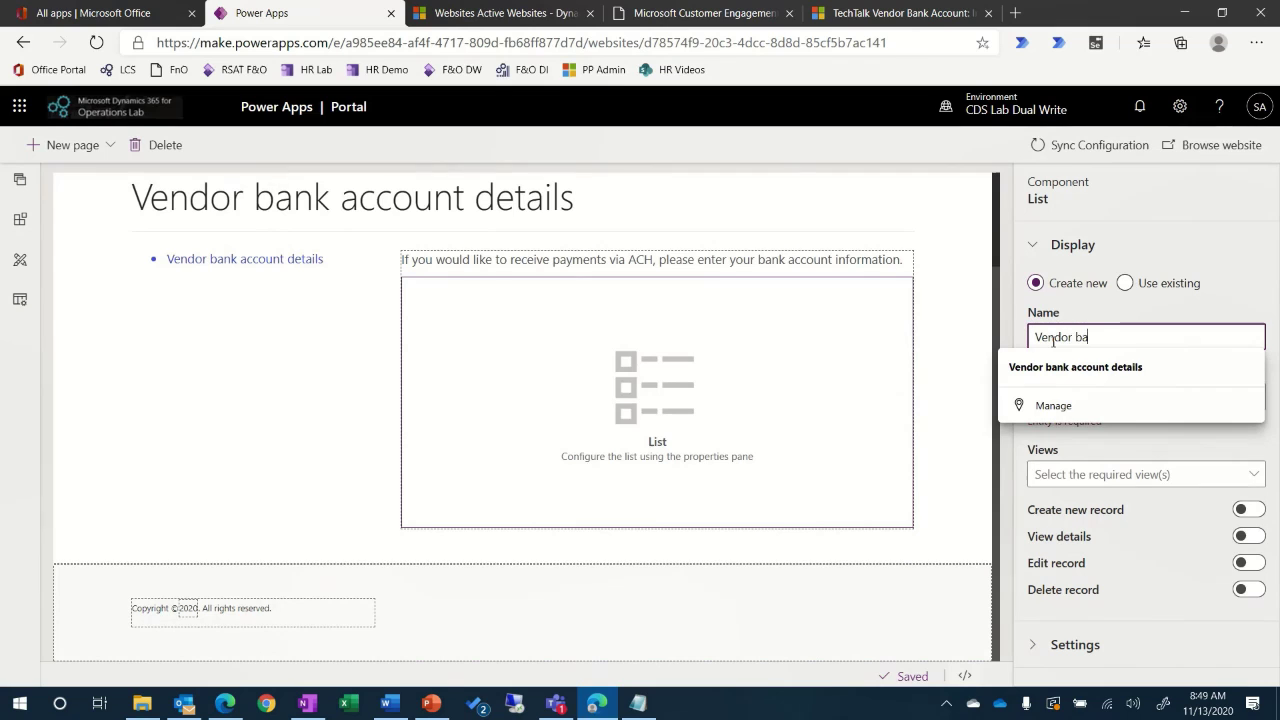
pyautogui.write('nk accounts')
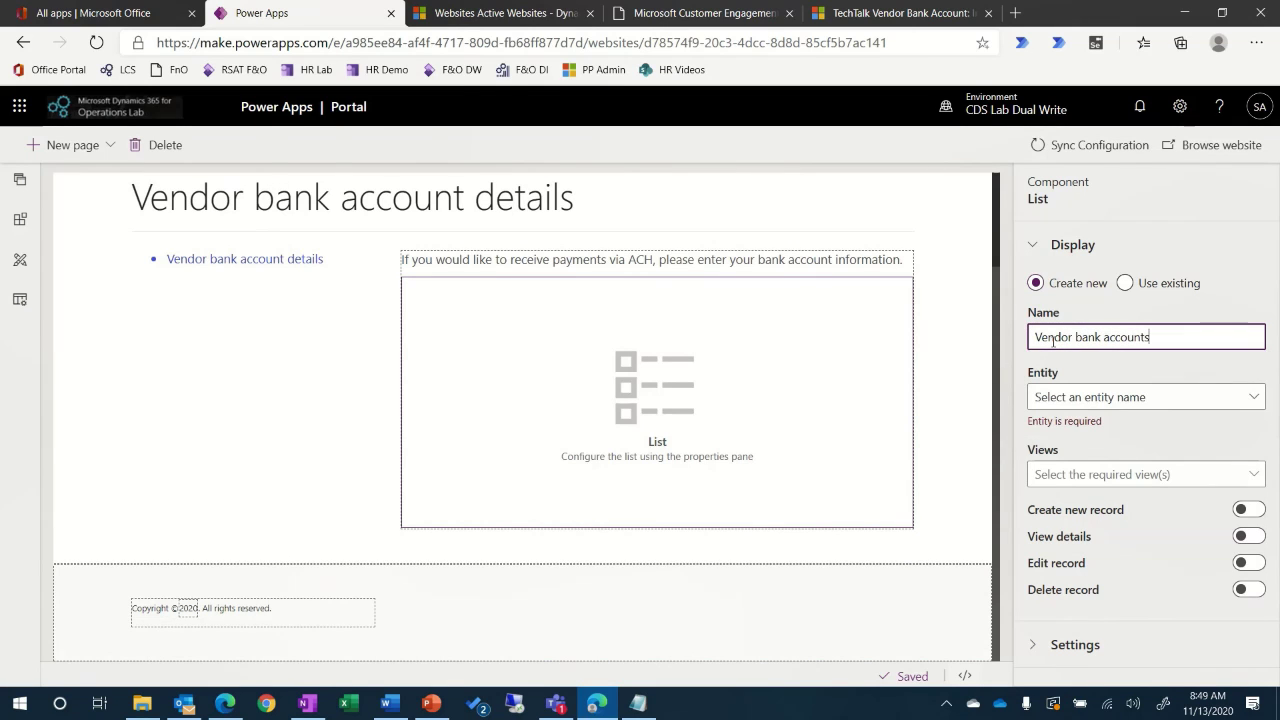
# - Set the list's entity to Vendor bank account
pyautogui.press('Tab')
pyautogui.press('Down')
pyautogui.click(1254, 400)
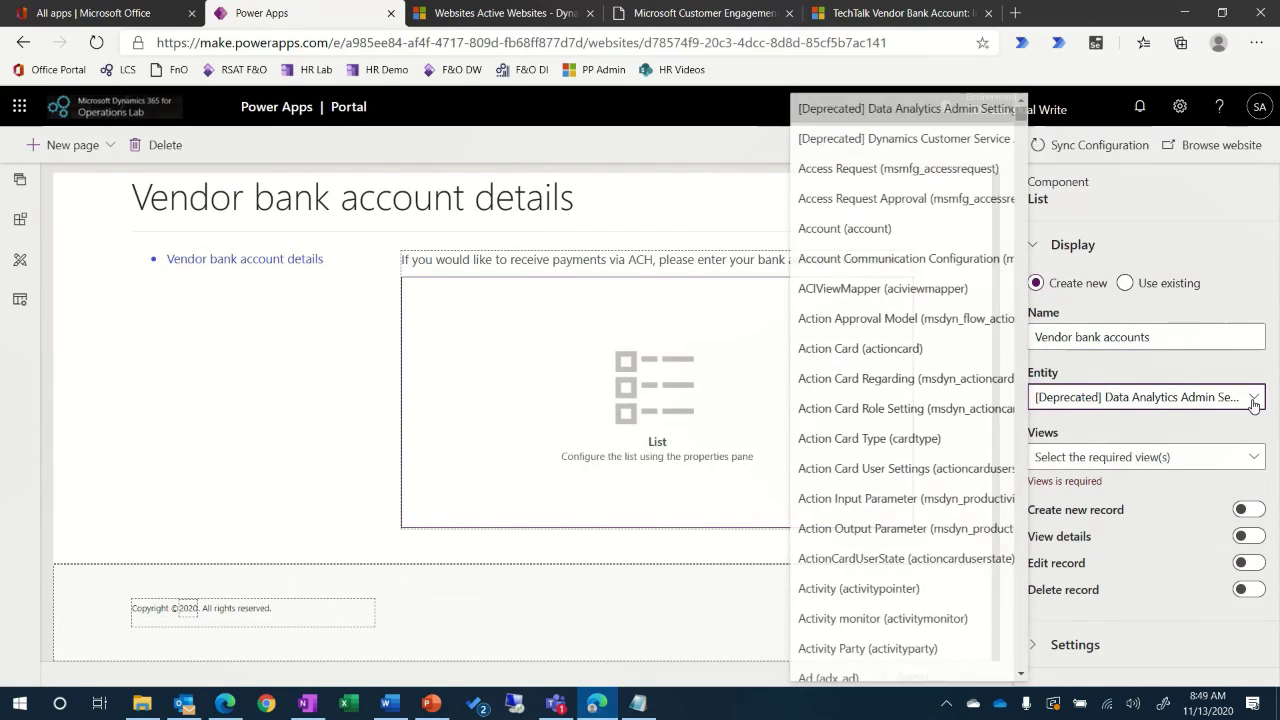
pyautogui.moveTo(1020, 115); pyautogui.dragTo(1021, 628)
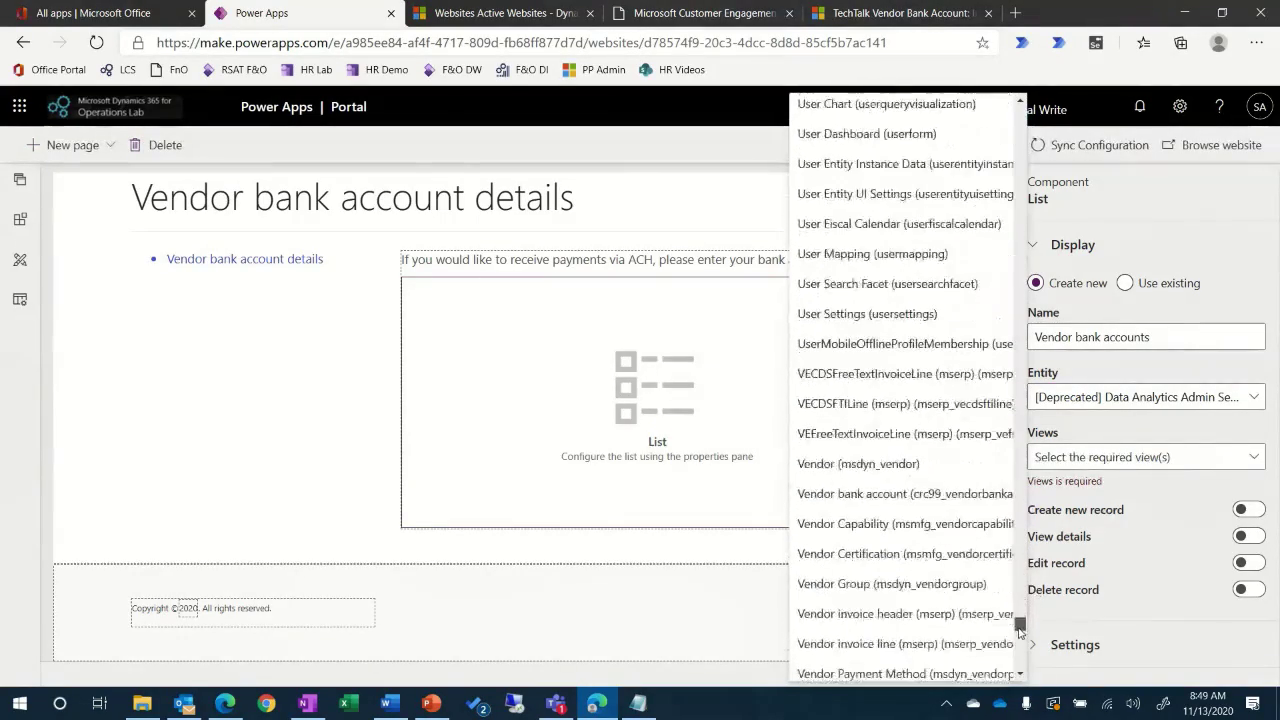
pyautogui.click(852, 503)
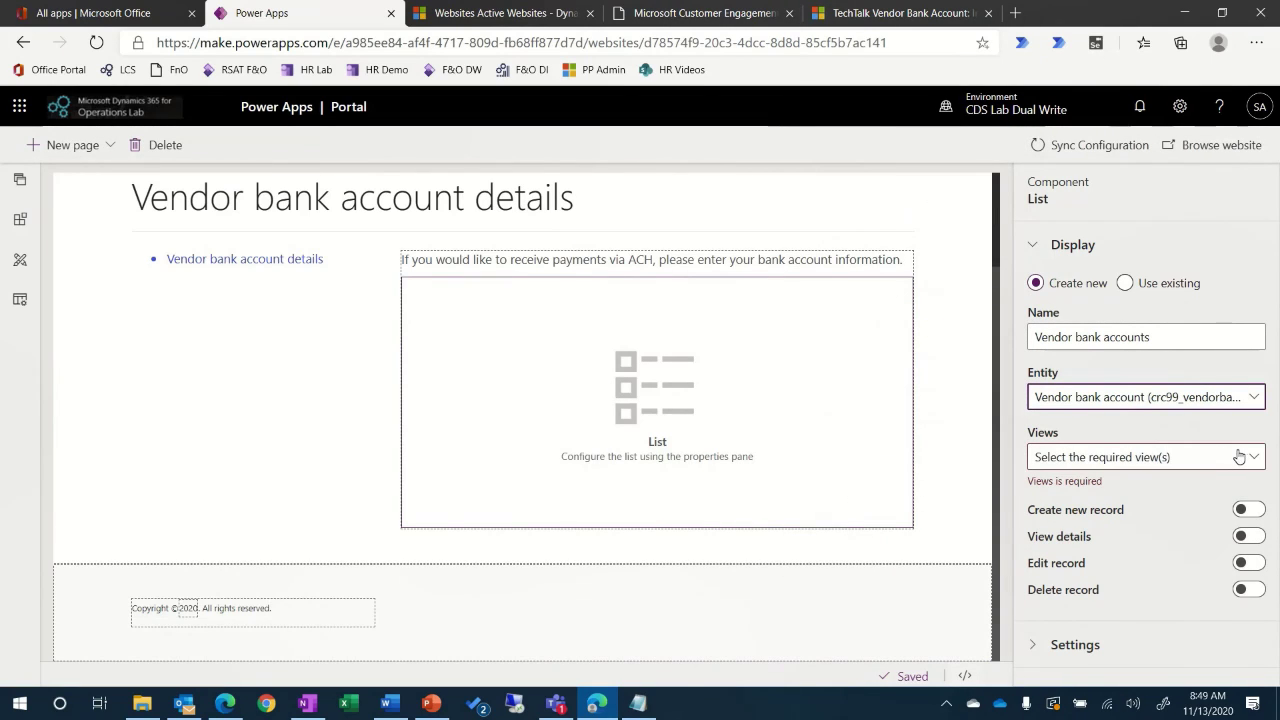
# - Set the list to use the Active Vendor bank accounts view
pyautogui.click(1253, 459)
pyautogui.click(1068, 486)
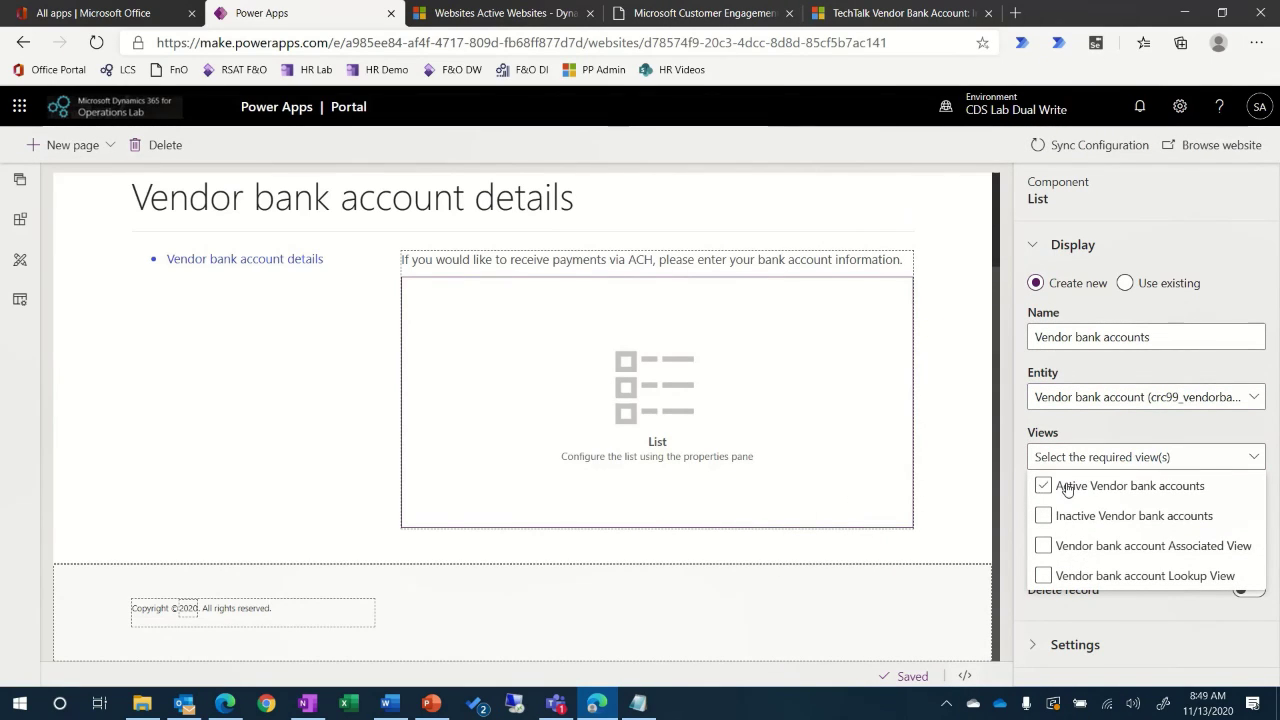
pyautogui.click(1041, 488)
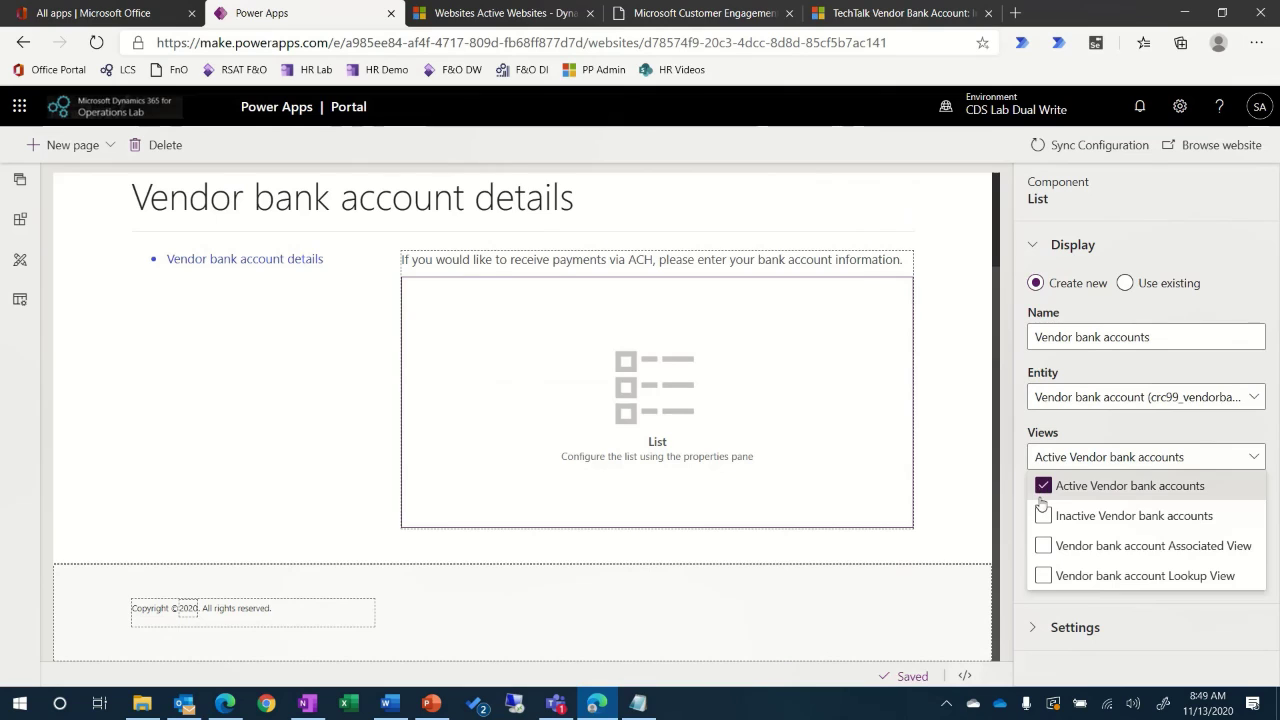
pyautogui.click(1246, 632)
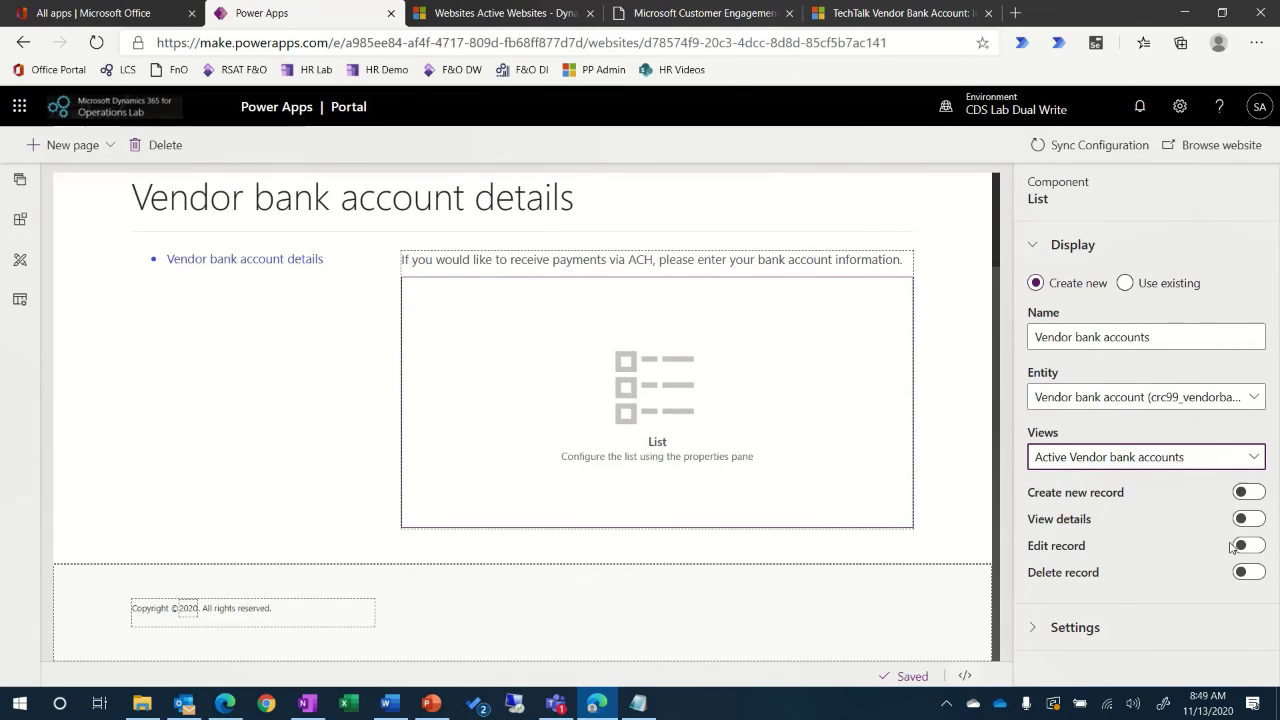
pyautogui.click(1256, 494)
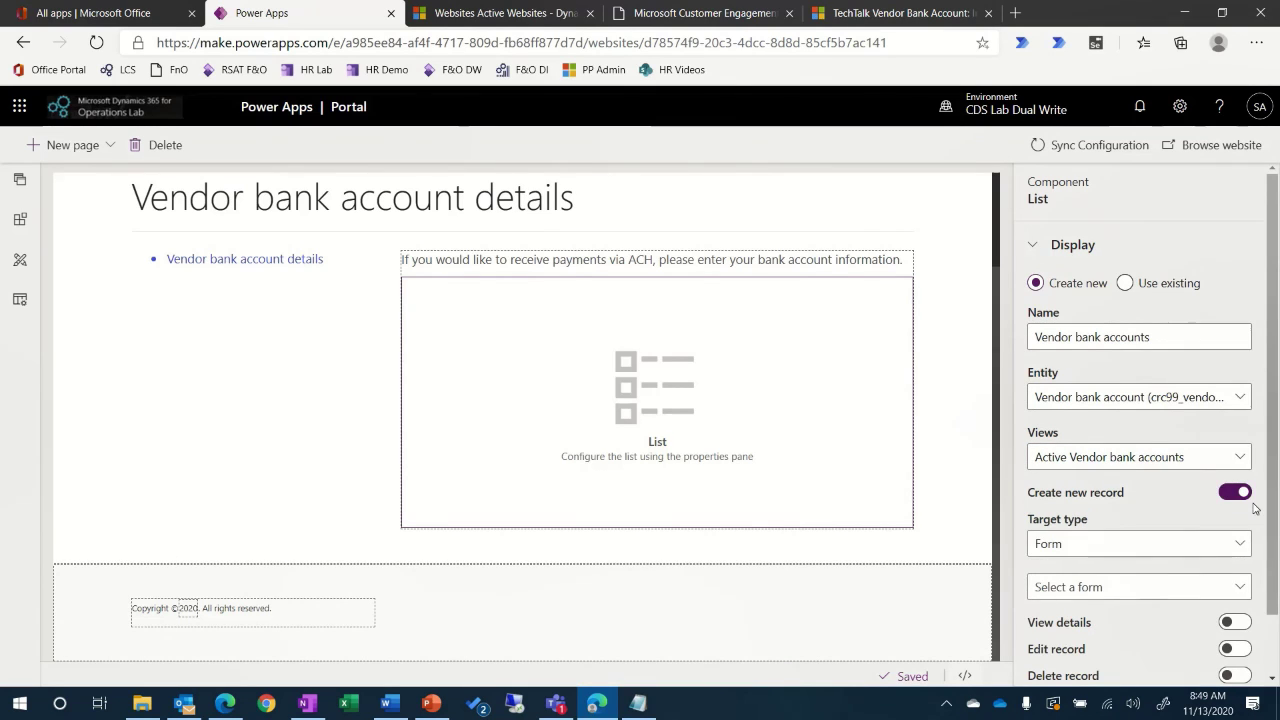
pyautogui.click(1248, 597)
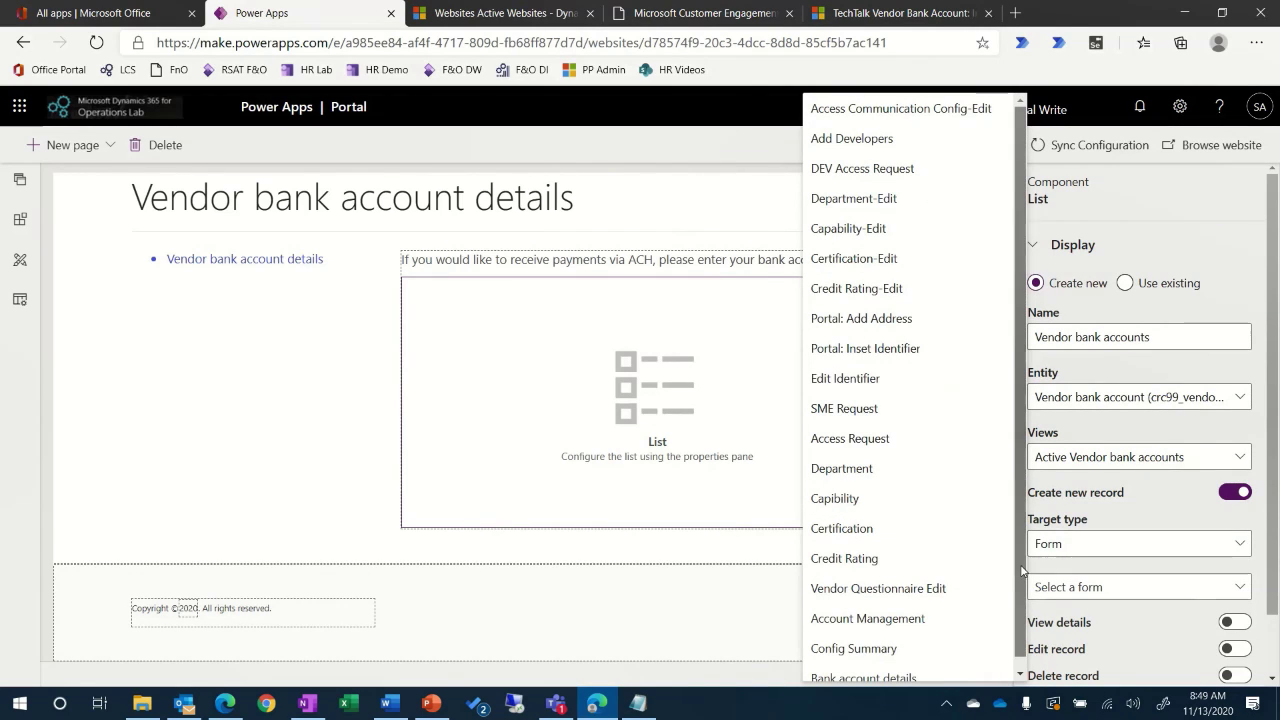
pyautogui.click(1240, 545)
pyautogui.click(1238, 493)
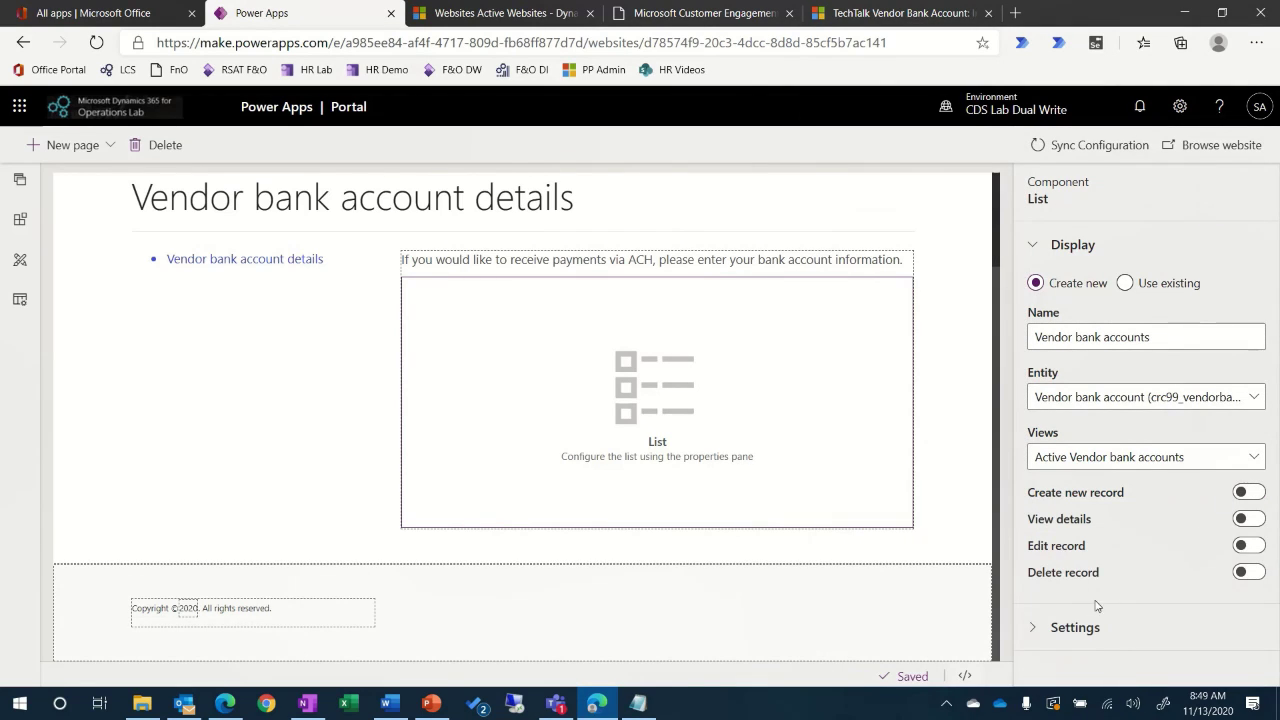
# - Check the list's records-per-page, search and permission settings, and sync the portal configuration
pyautogui.click(1065, 630)
pyautogui.scroll(-1, 1030, 600)
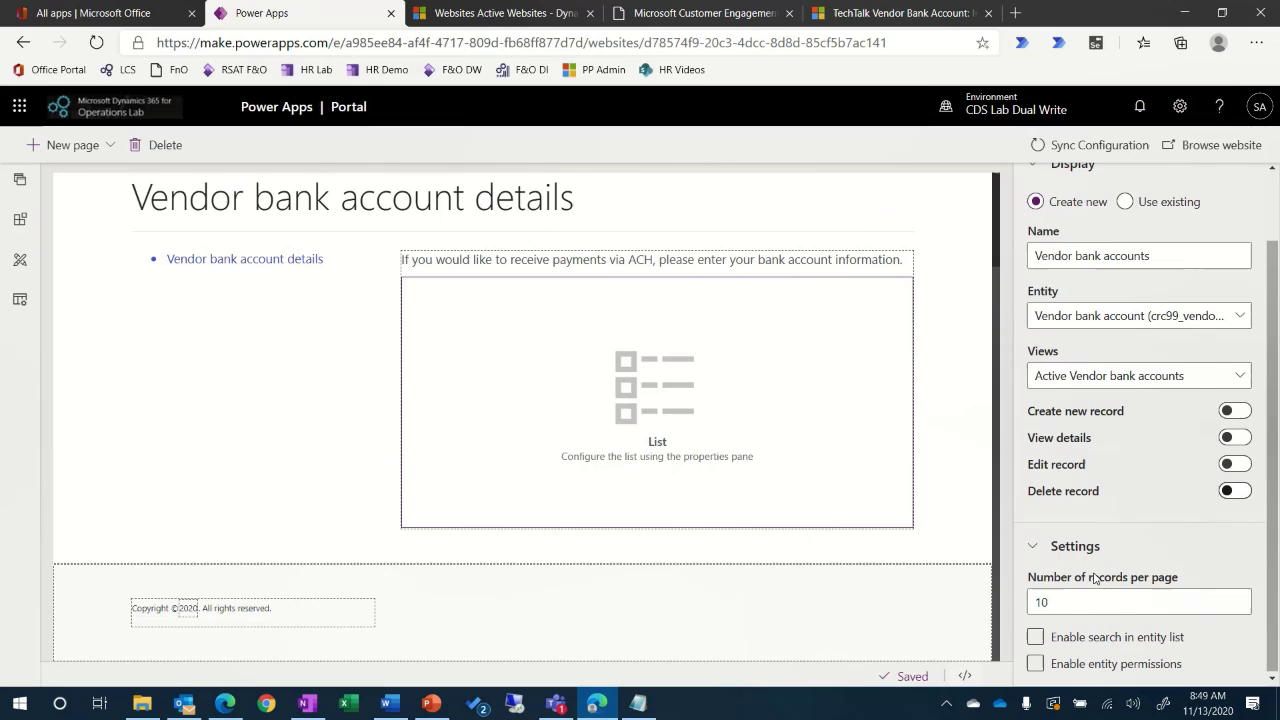
pyautogui.click(1036, 549)
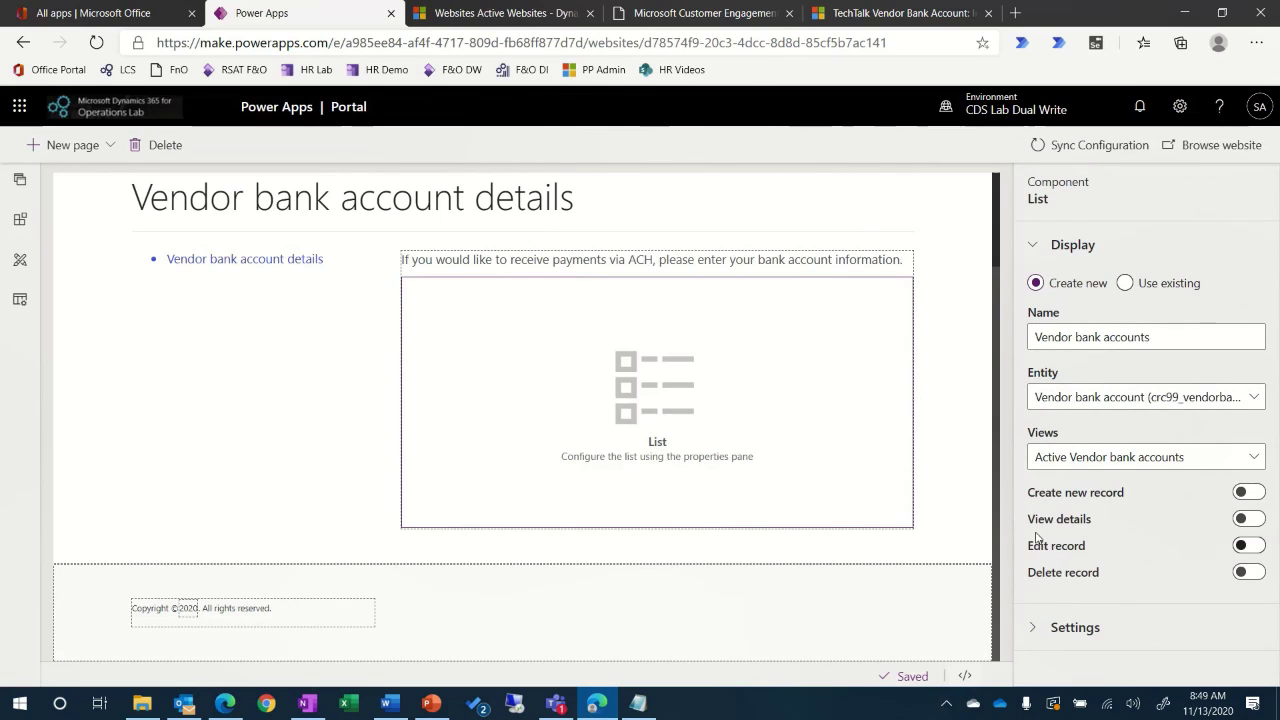
pyautogui.click(1040, 146)
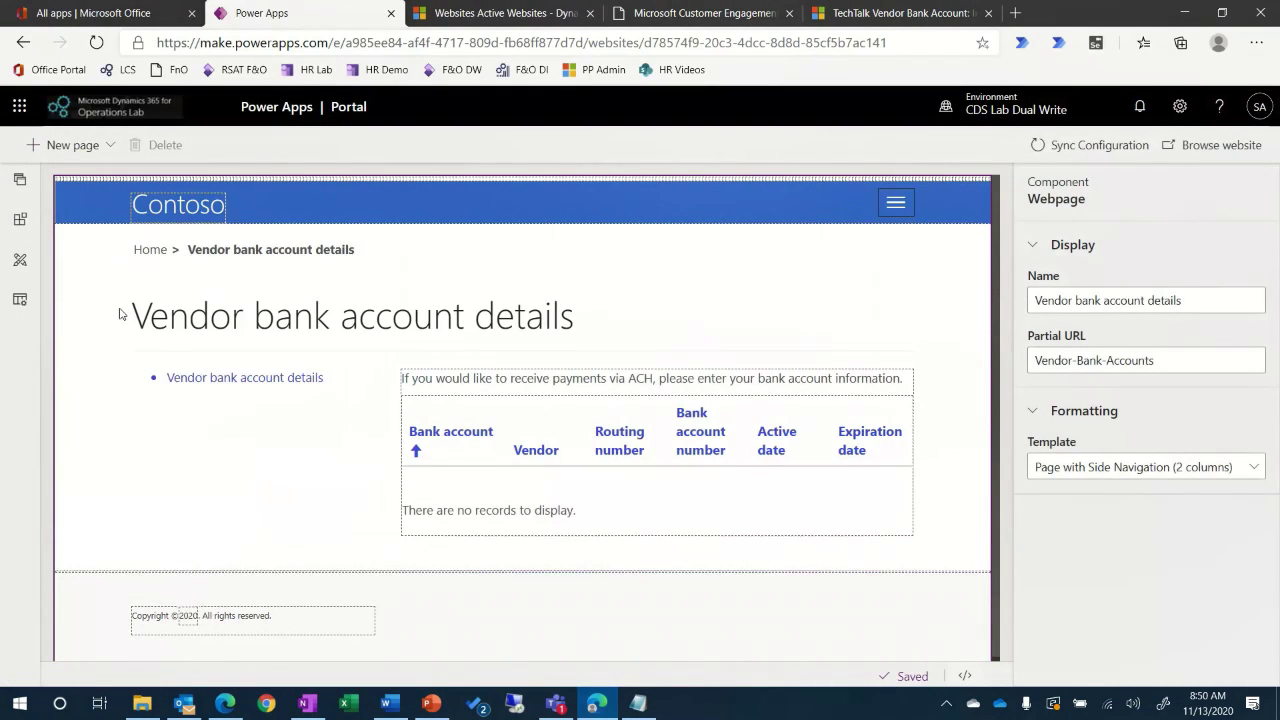
# - Create a new portal page with the Blank layout and name it "Bank account details"
pyautogui.click(111, 147)
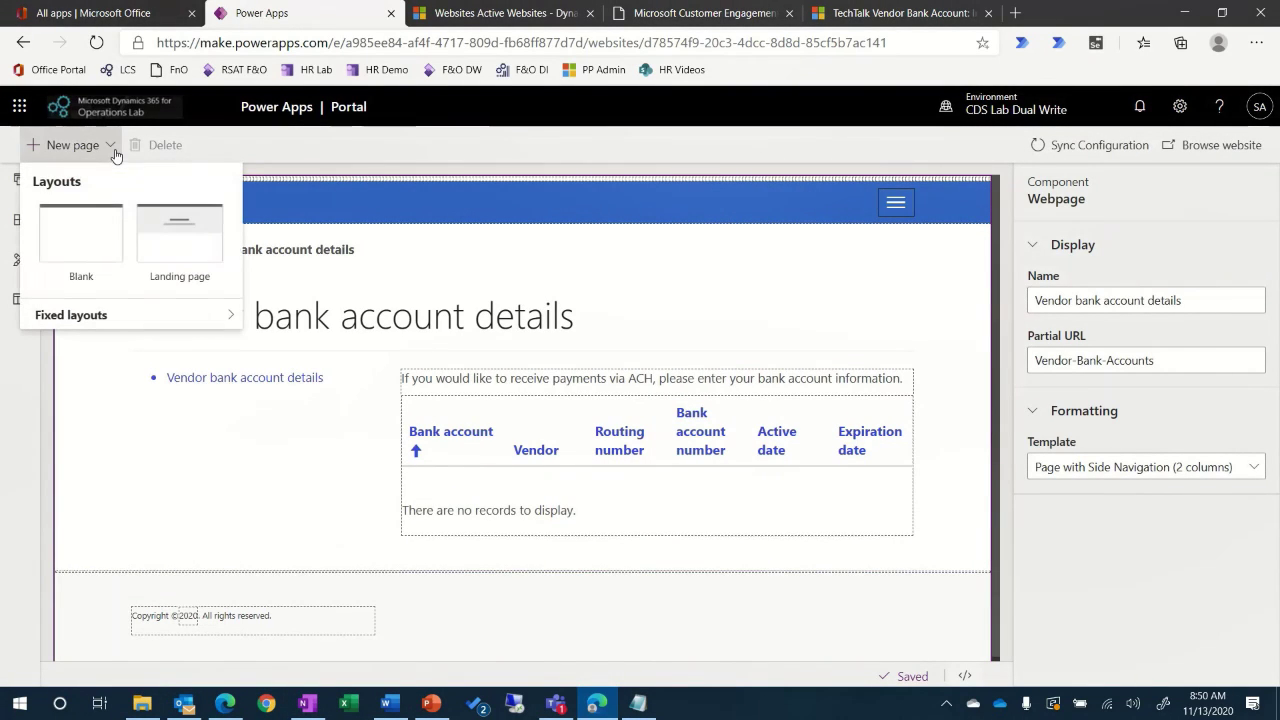
pyautogui.click(88, 255)
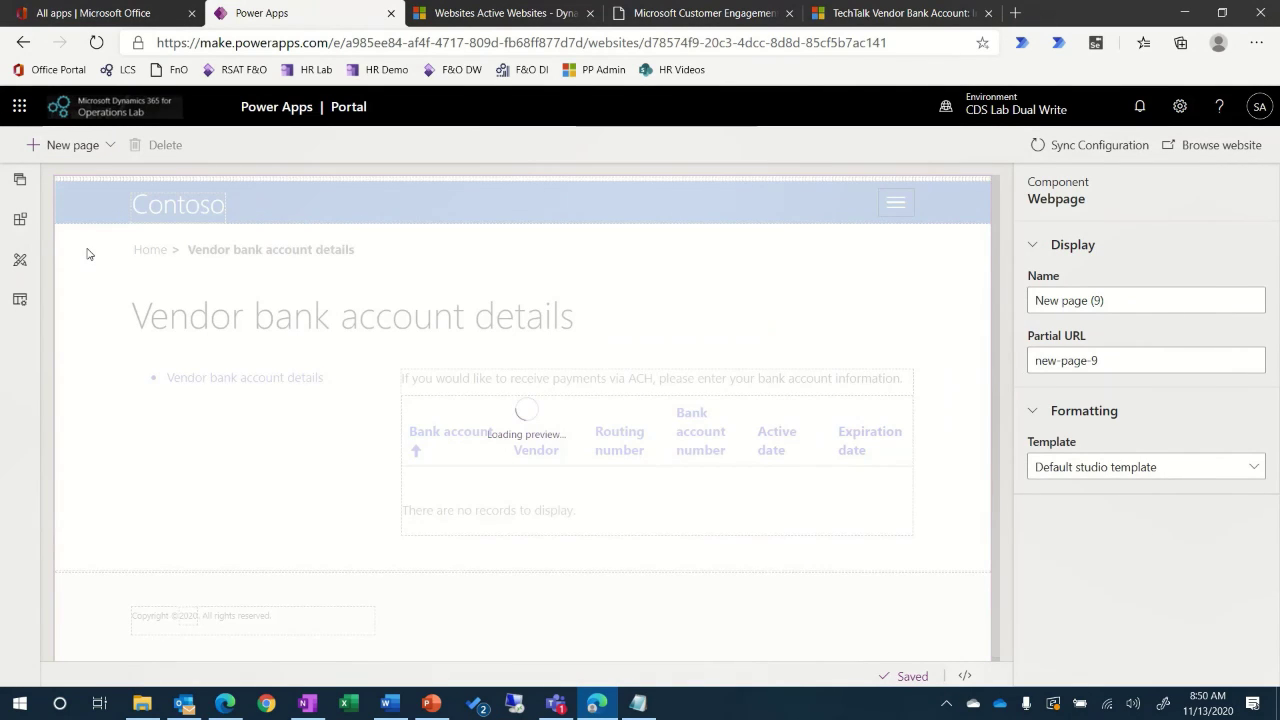
pyautogui.moveTo(1110, 300); pyautogui.dragTo(1036, 302)
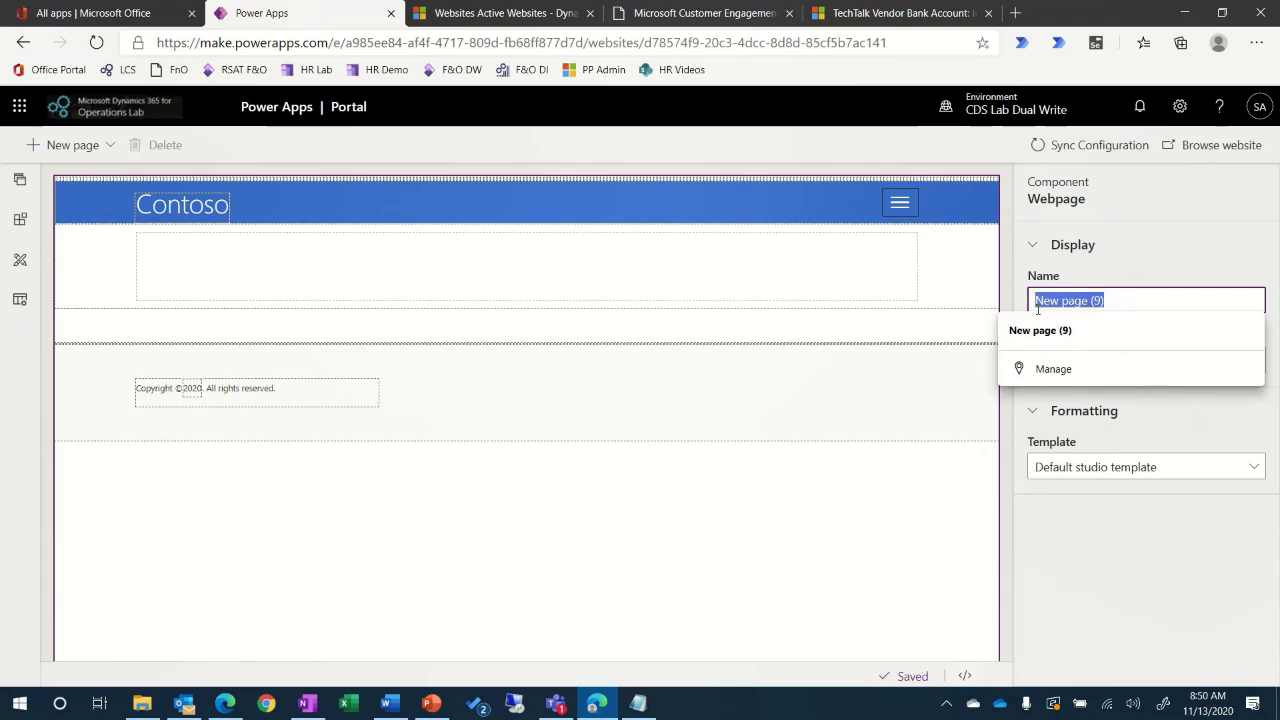
pyautogui.write('Bank accoun')
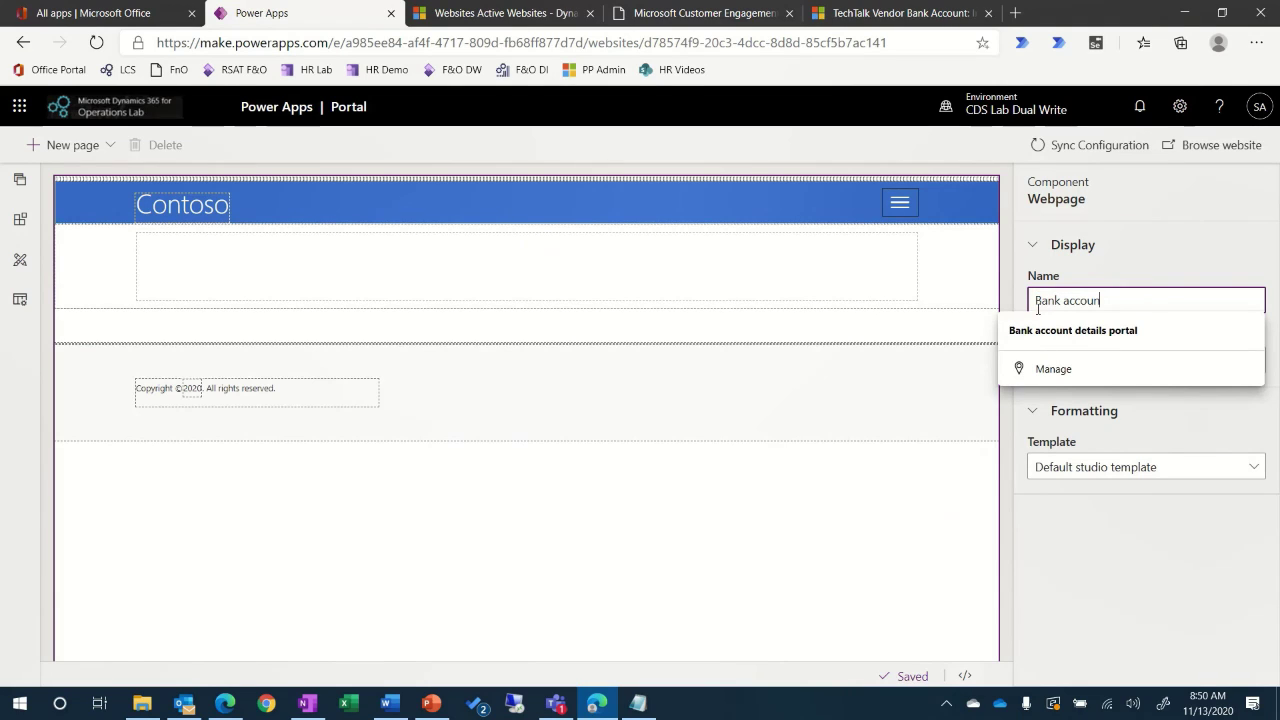
pyautogui.write('t details')
pyautogui.press('Tab')
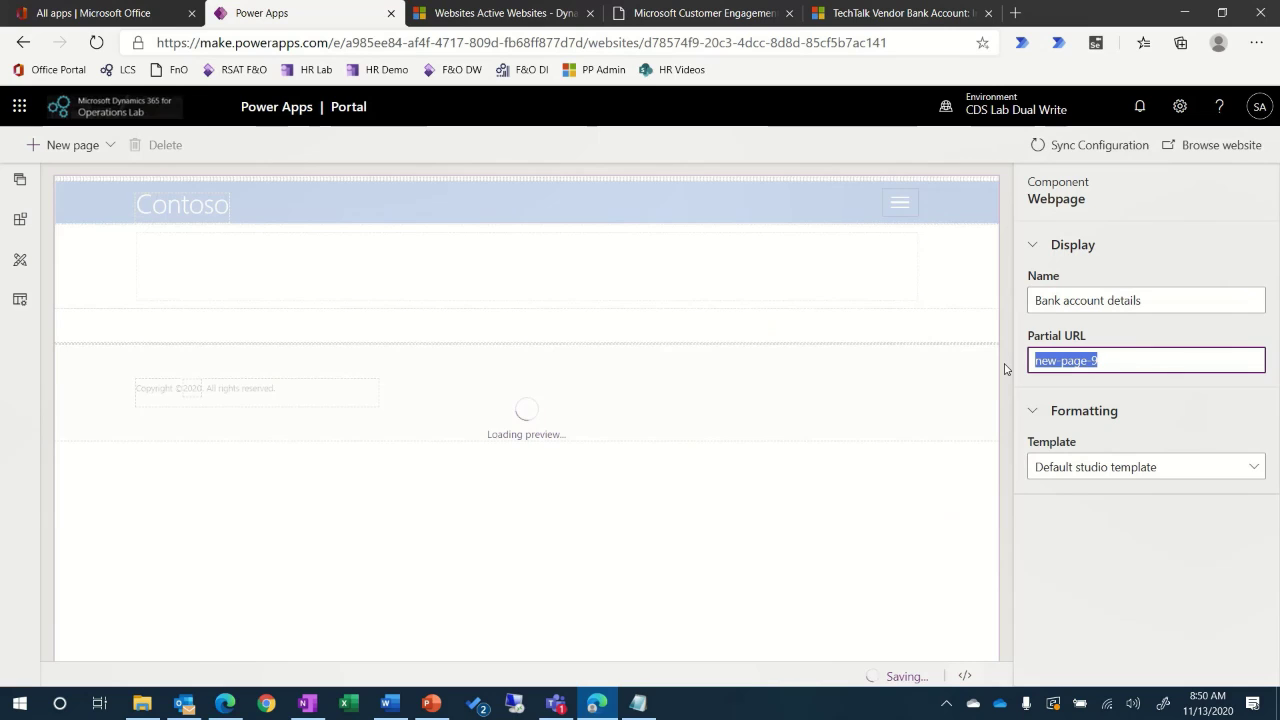
# - Set the new page's partial URL to Bank-Account-Details
pyautogui.write('b')
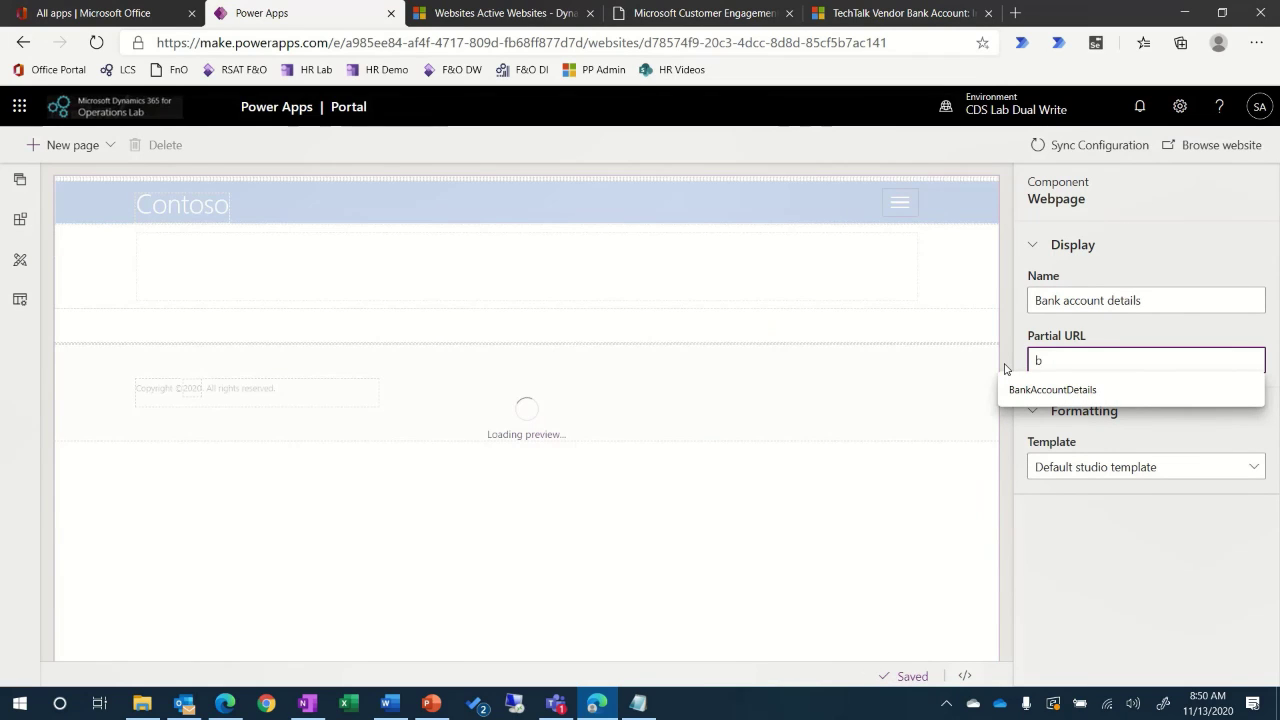
pyautogui.write('ank-Account-Details')
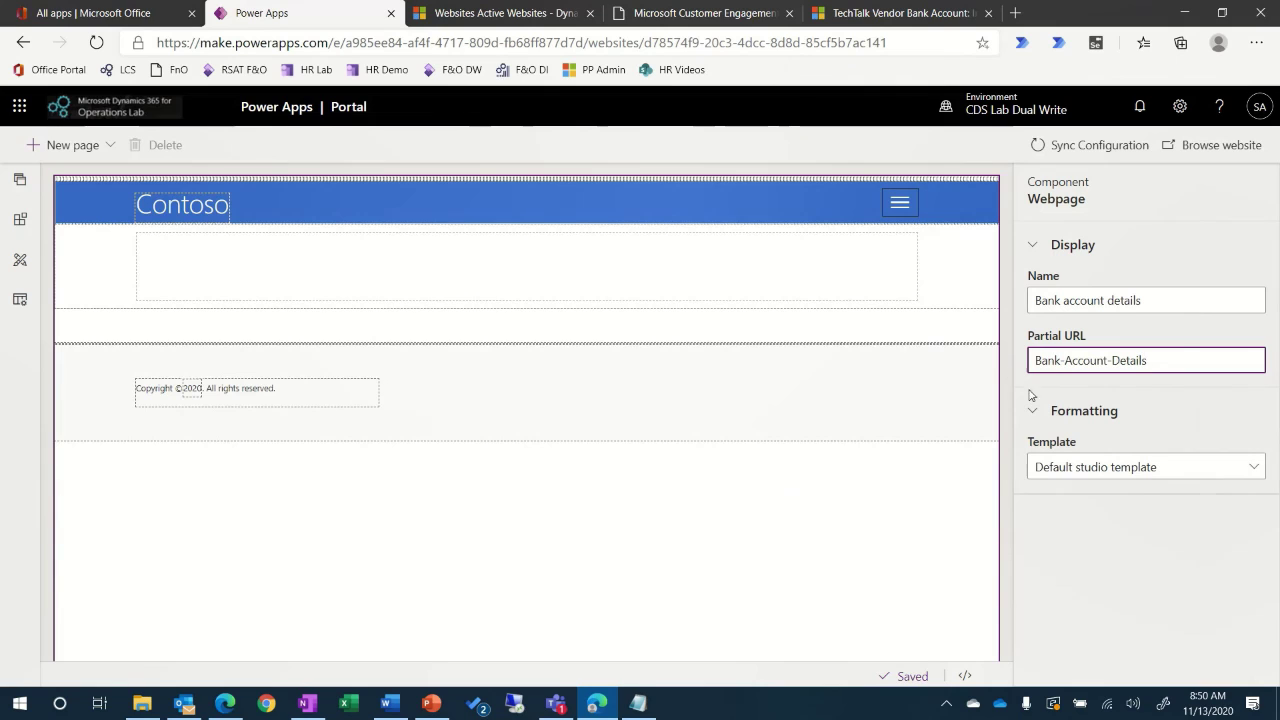
pyautogui.click(1111, 574)
# - Add a Form component to the page's empty column and name it "Bank accounts"
pyautogui.click(254, 268)
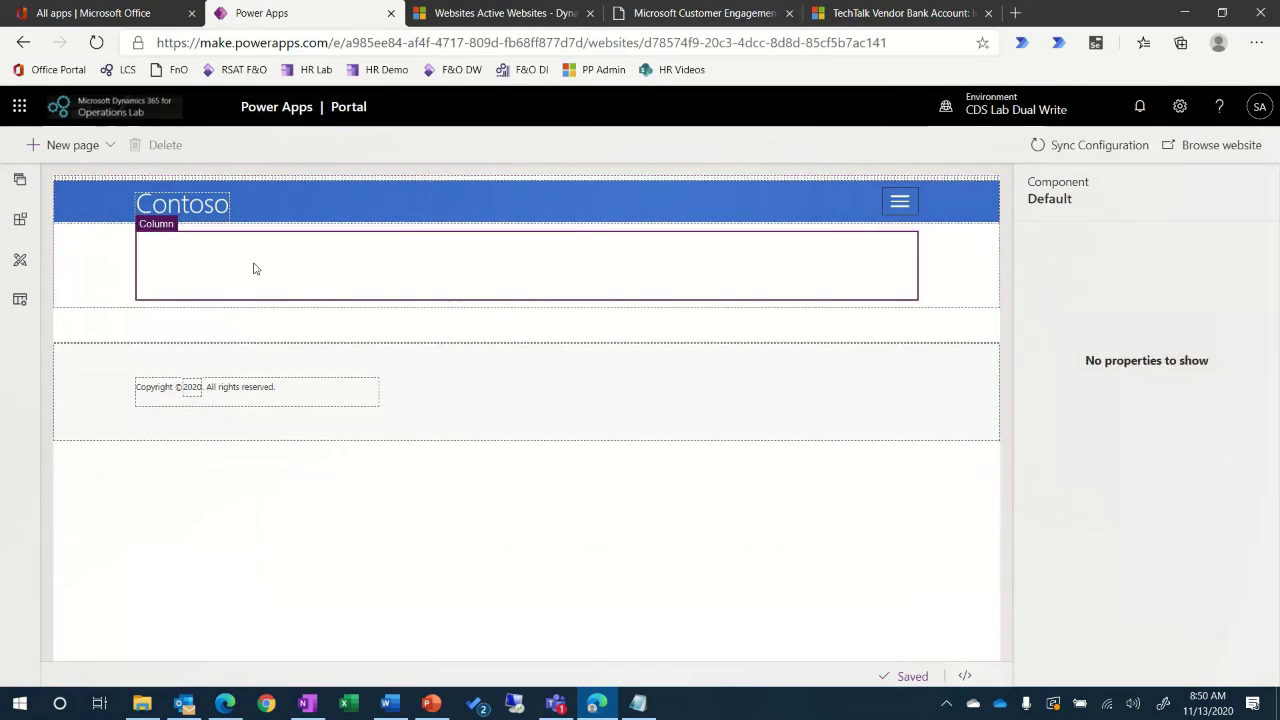
pyautogui.click(18, 220)
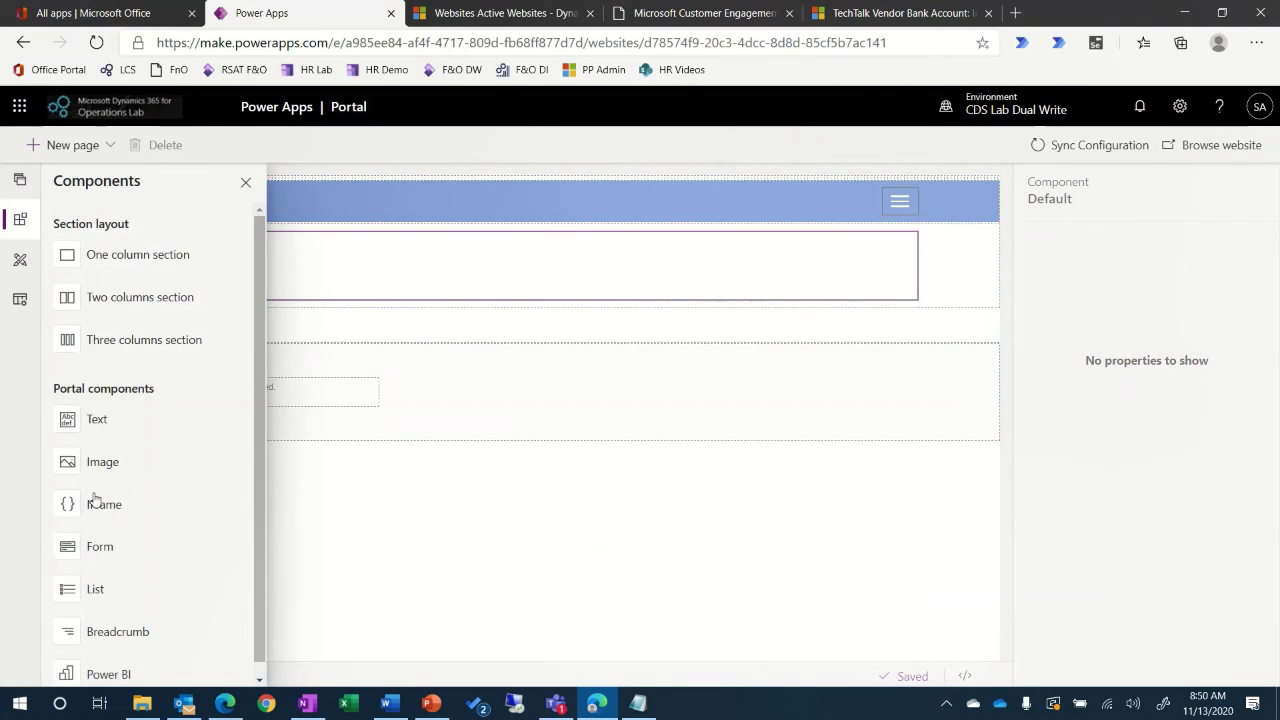
pyautogui.click(128, 555)
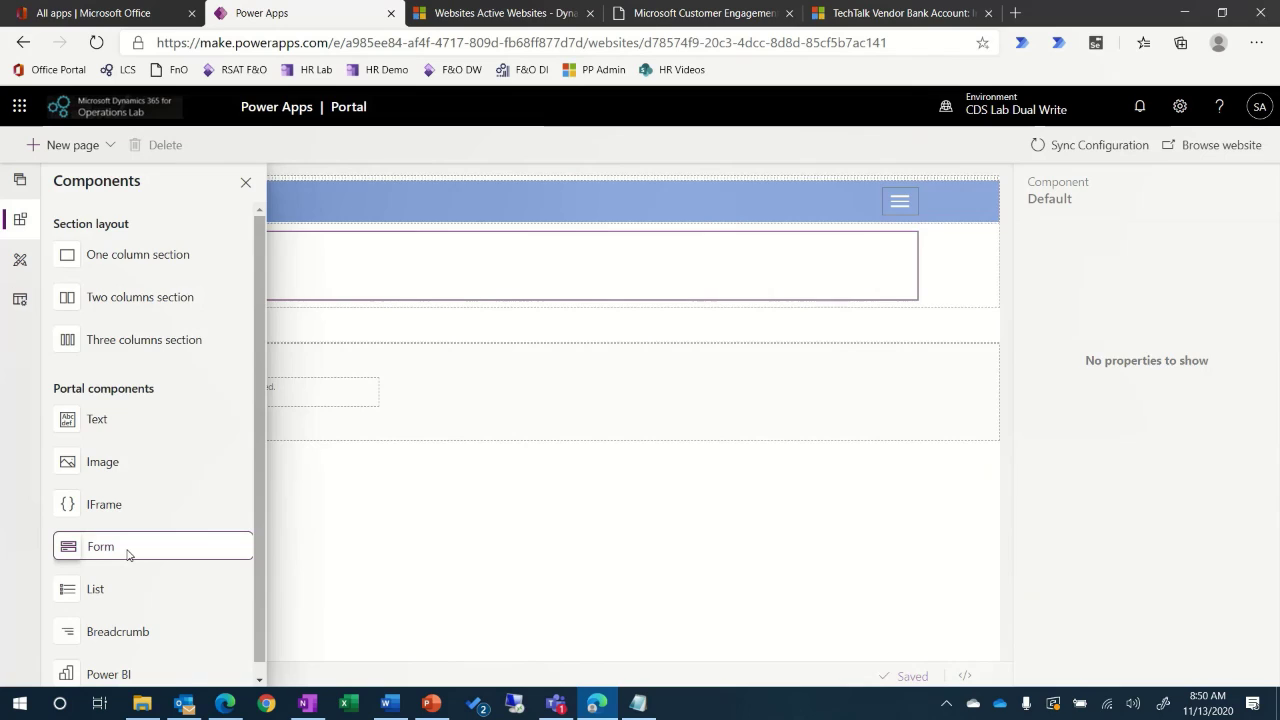
pyautogui.click(1081, 337)
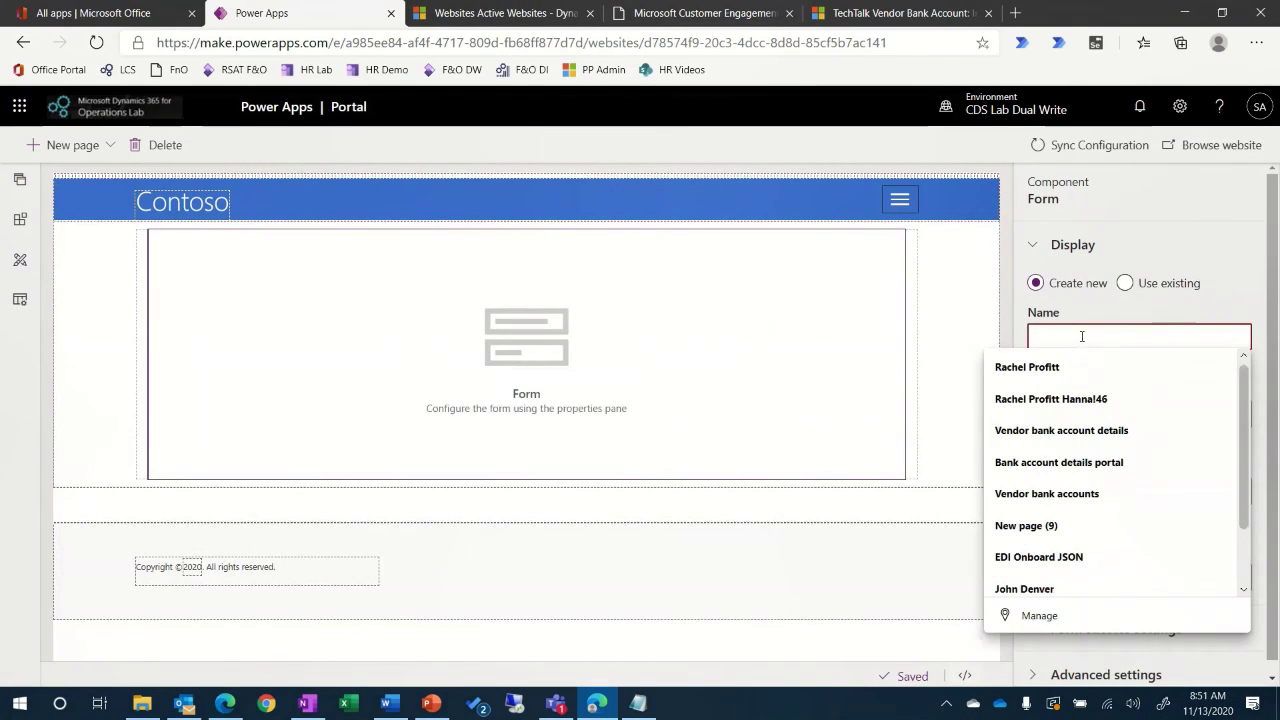
pyautogui.write('Bank accounts')
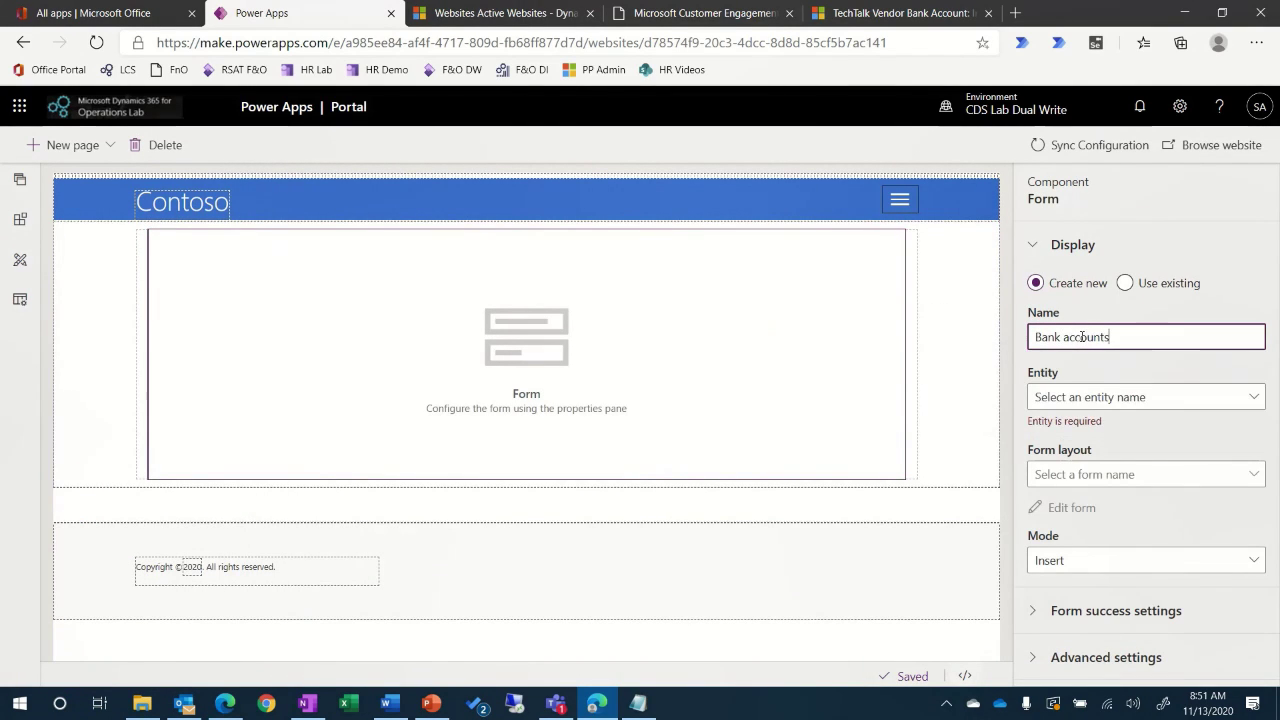
# - Set the form's entity to Vendor bank account and its layout to Bank account details portal
pyautogui.click(1250, 397)
pyautogui.click(1249, 418)
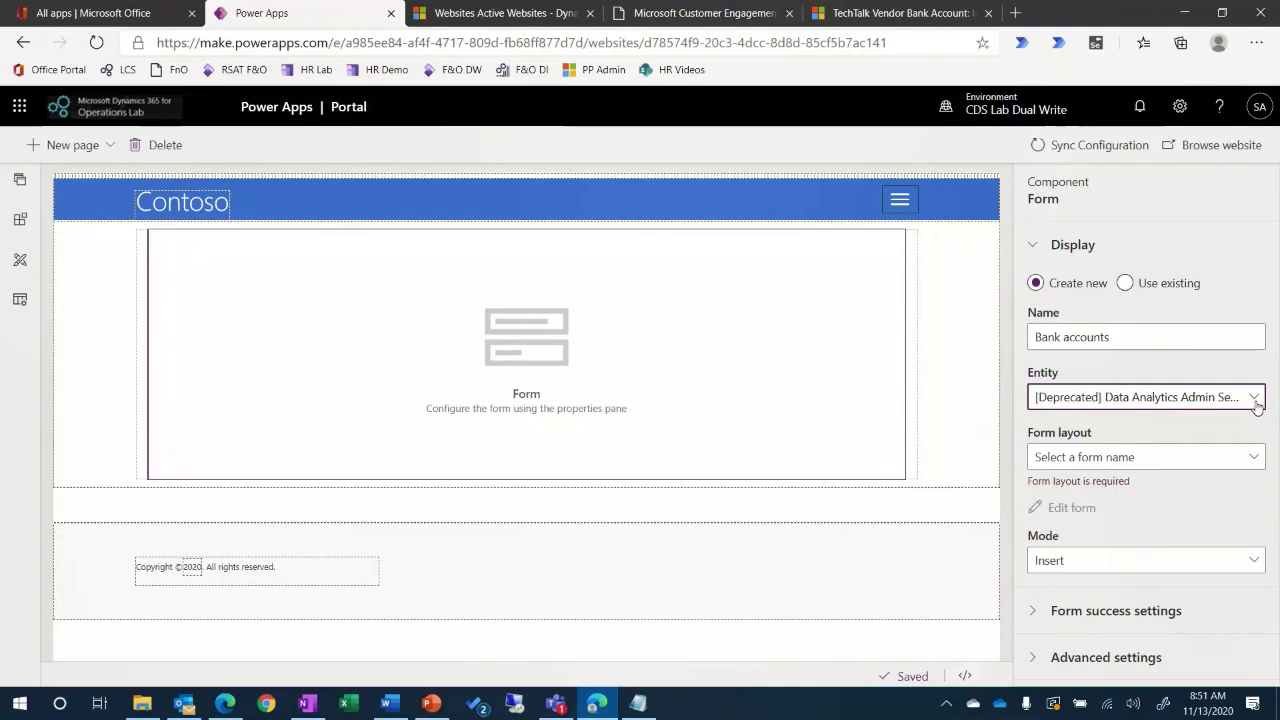
pyautogui.click(1254, 398)
pyautogui.moveTo(1014, 215); pyautogui.dragTo(997, 638)
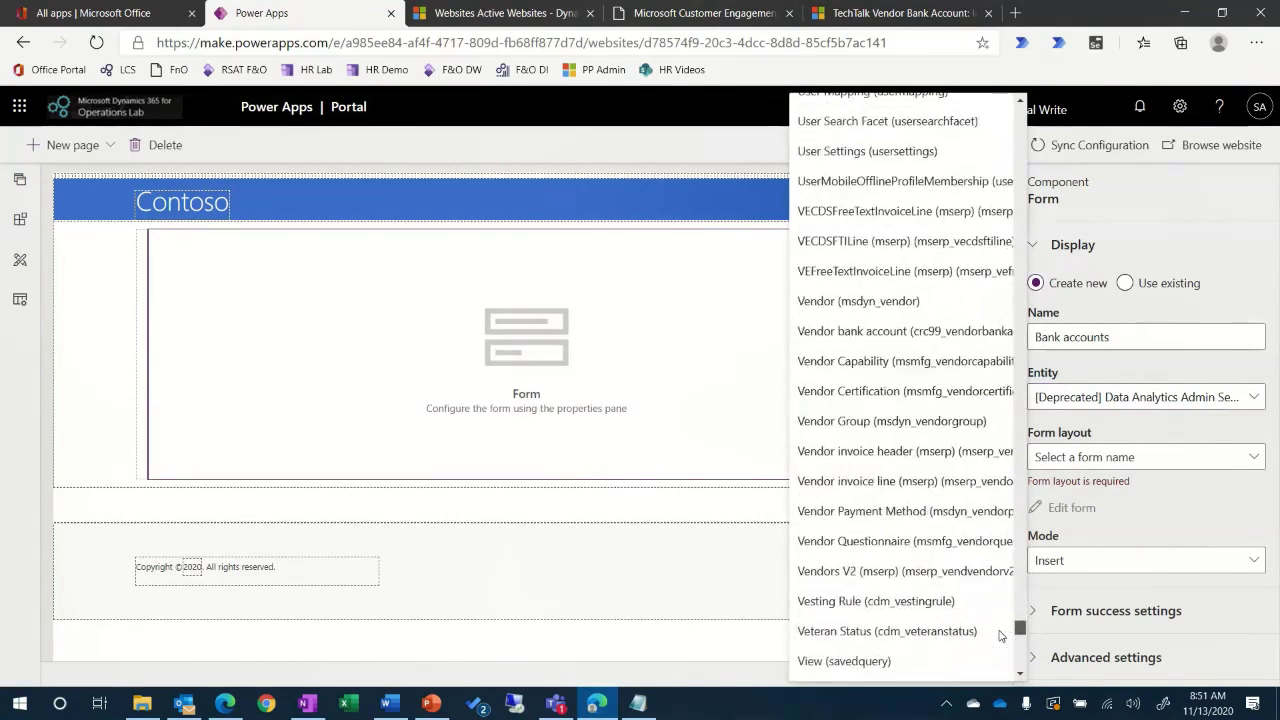
pyautogui.click(887, 340)
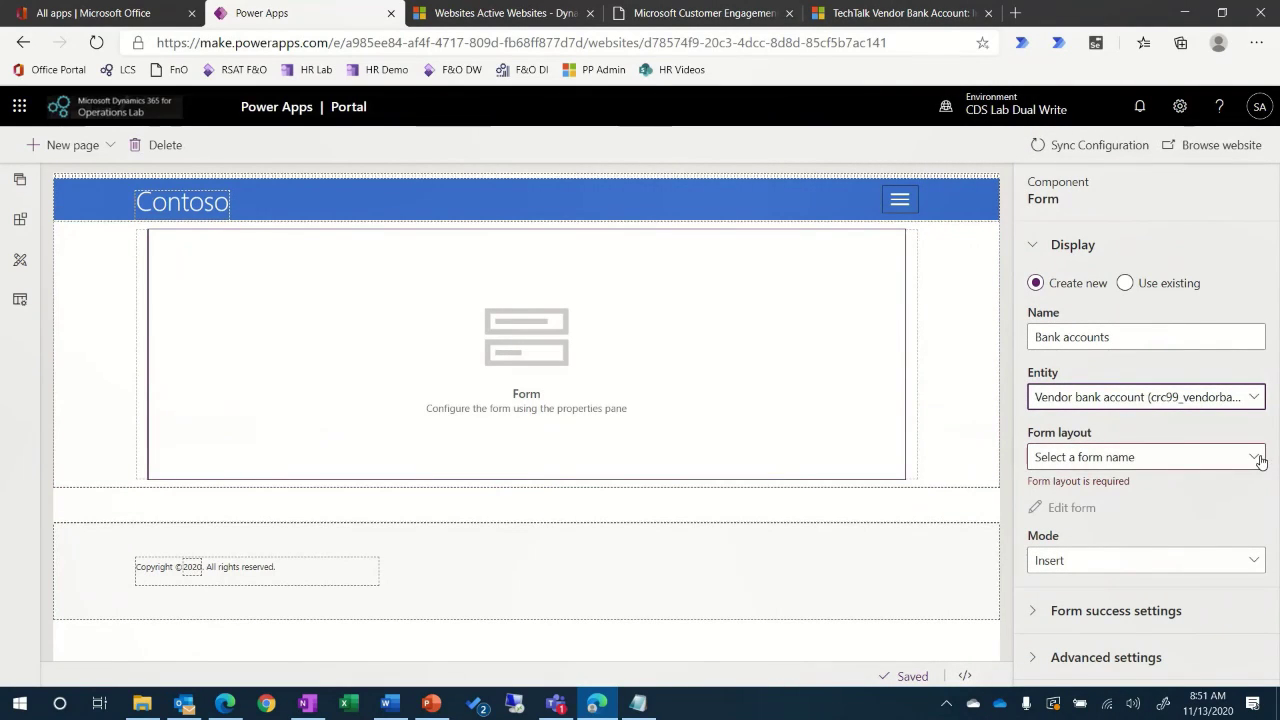
pyautogui.click(1255, 457)
pyautogui.click(1104, 487)
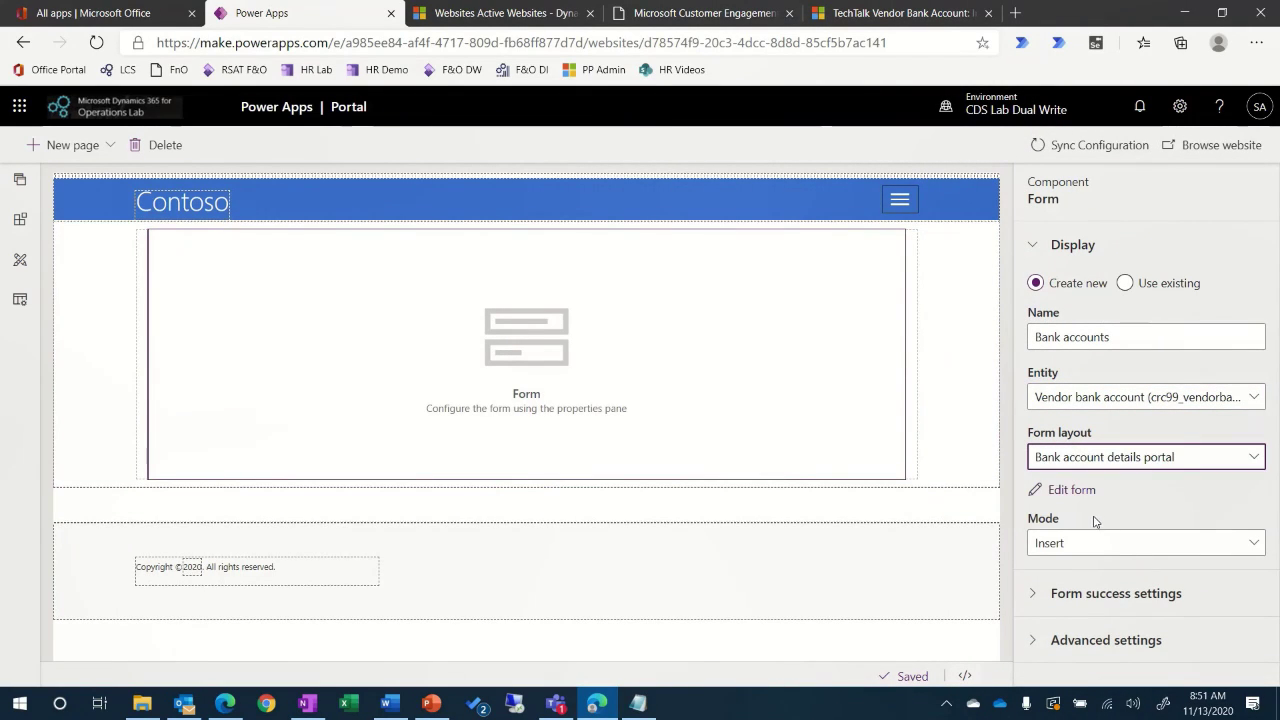
# - Set the form to redirect on success to the Vendor bank account details webpage
pyautogui.click(1130, 593)
pyautogui.scroll(-2, 1190, 514)
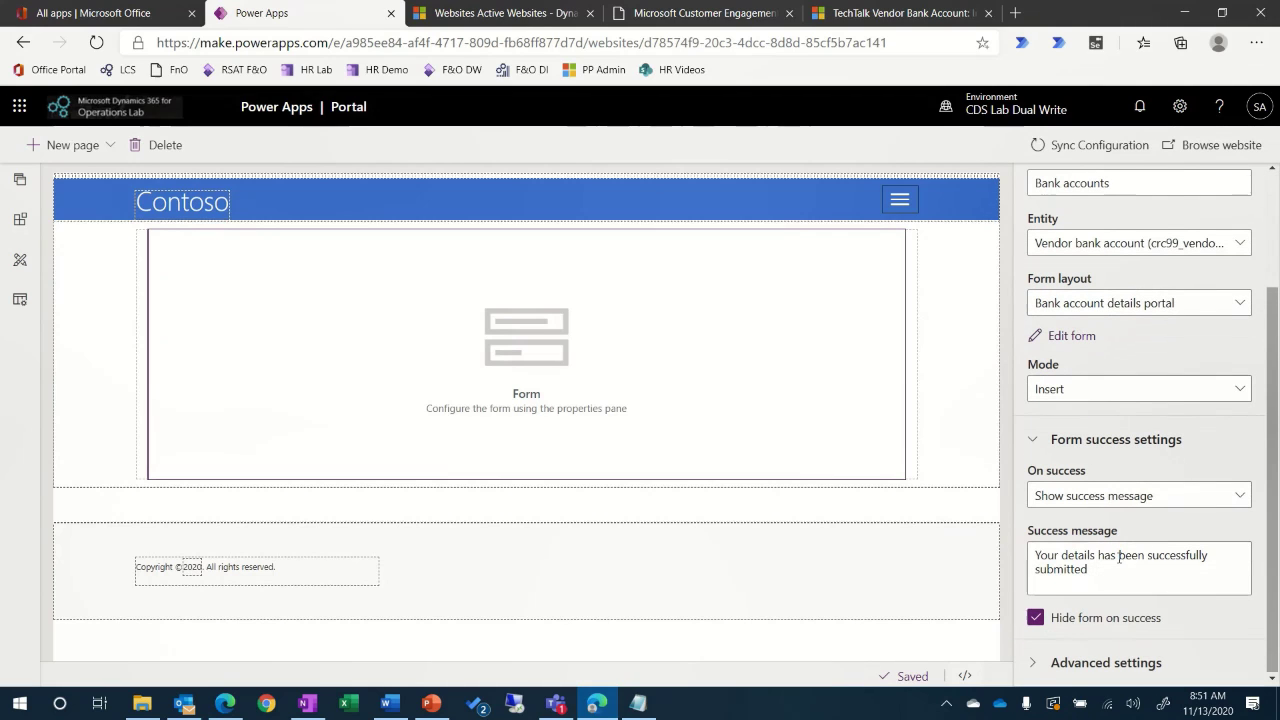
pyautogui.click(1243, 495)
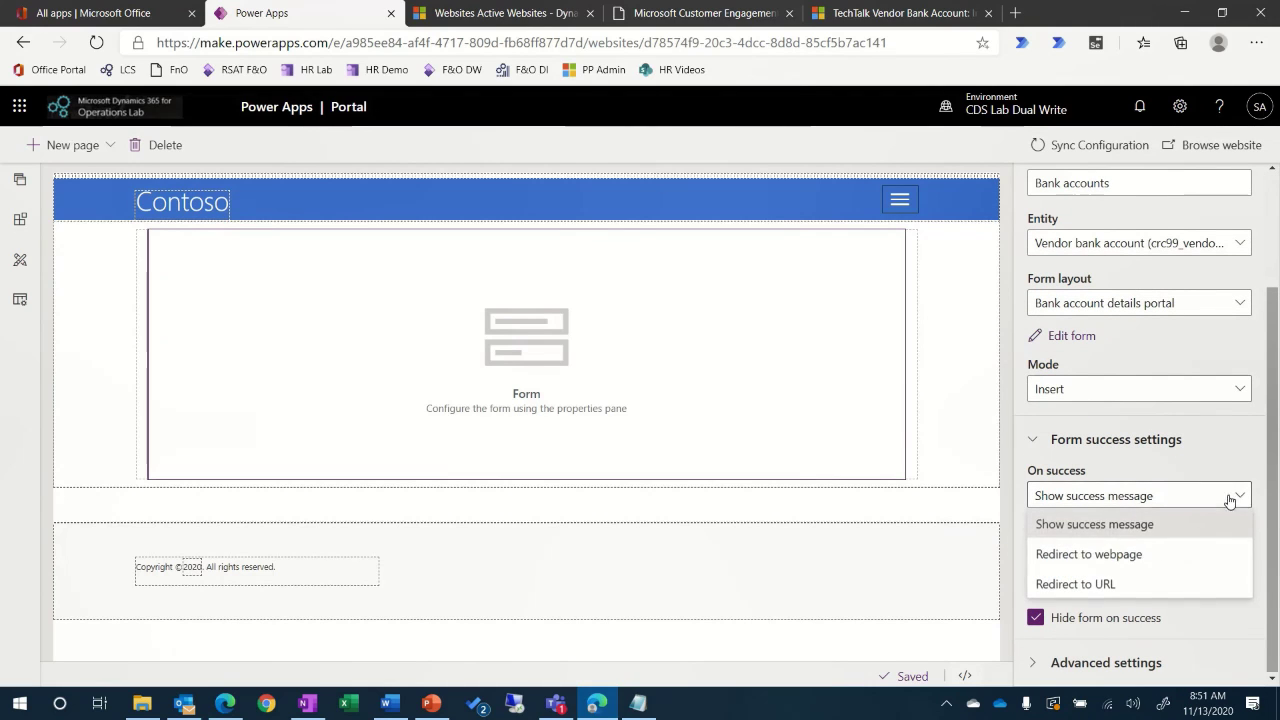
pyautogui.click(1121, 554)
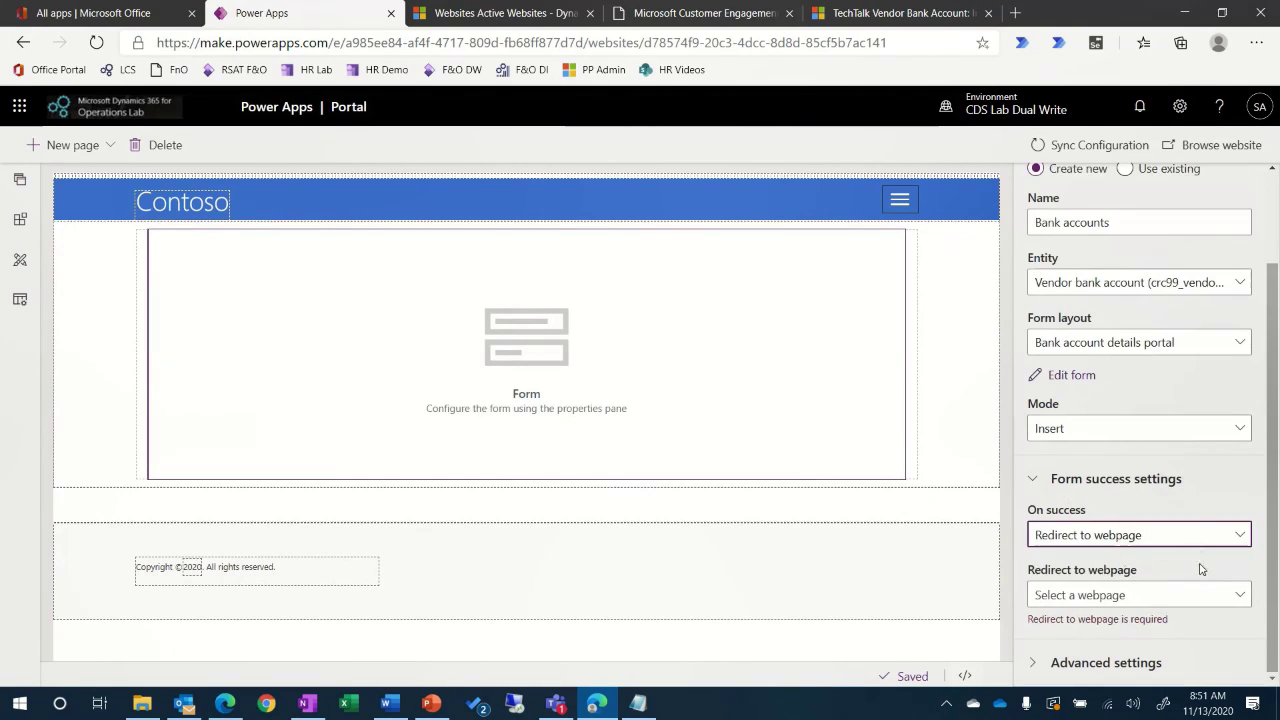
pyautogui.click(1241, 595)
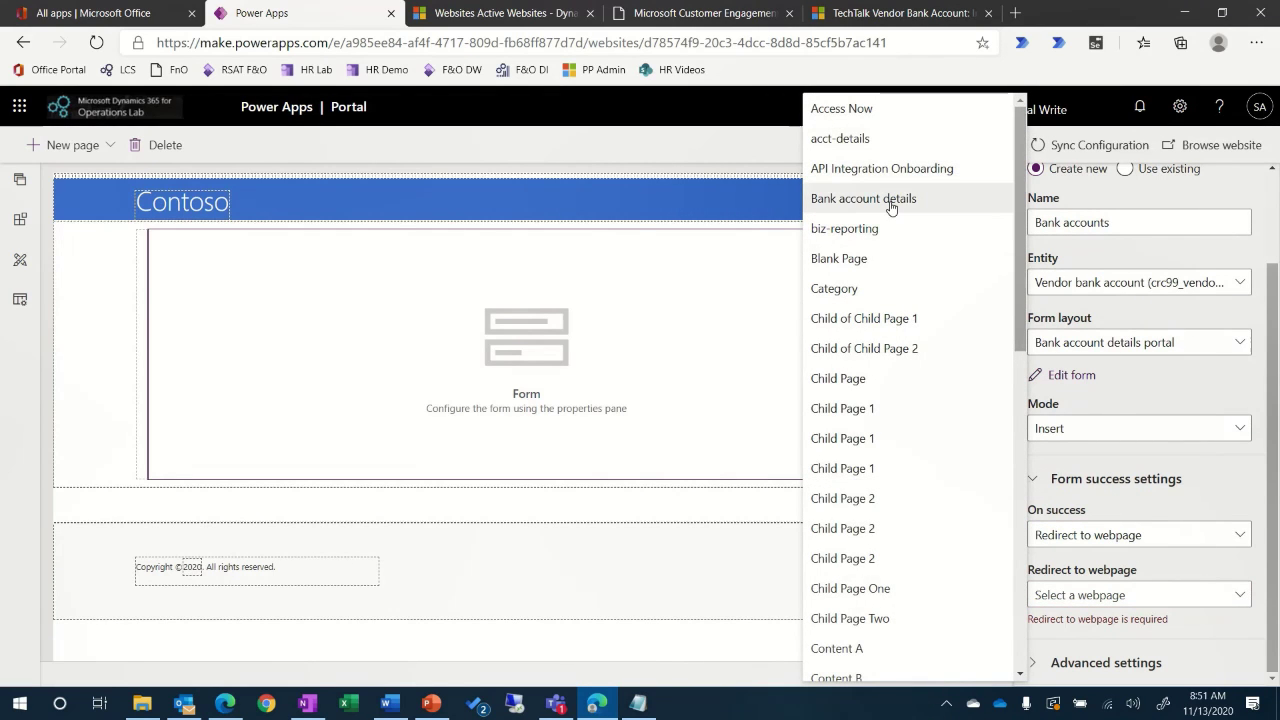
pyautogui.scroll(-10, 889, 300)
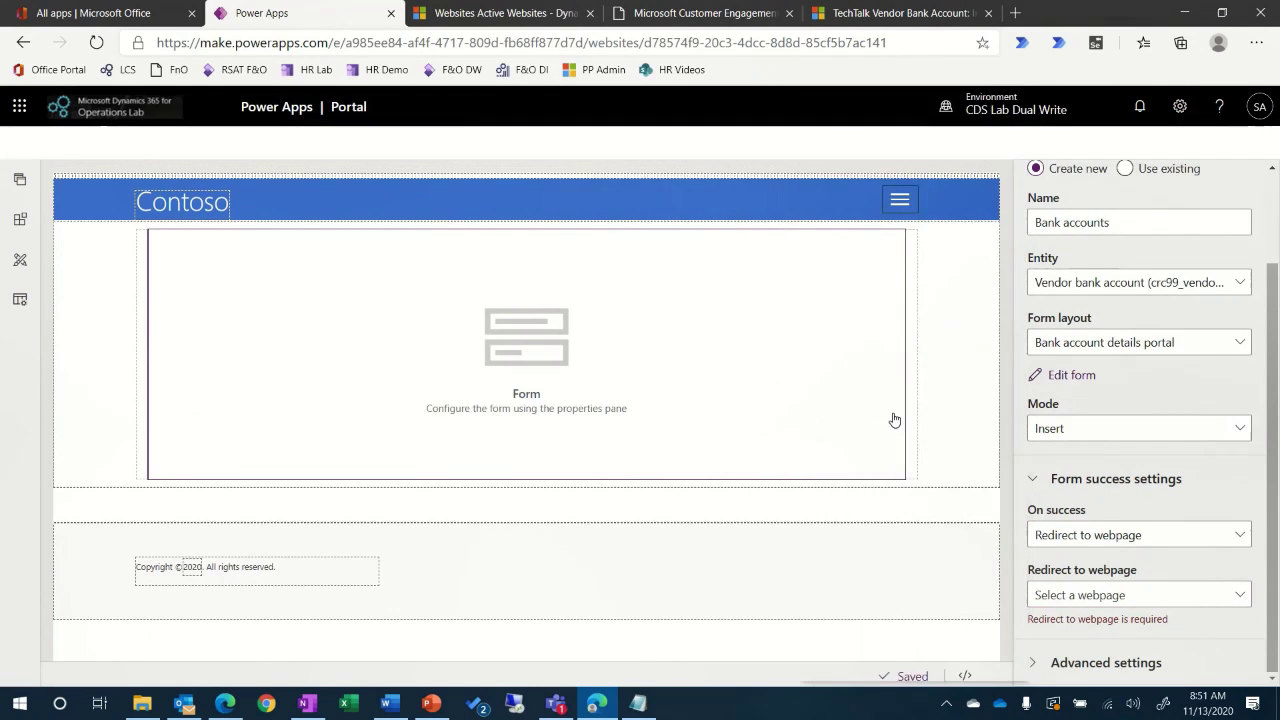
pyautogui.click(926, 667)
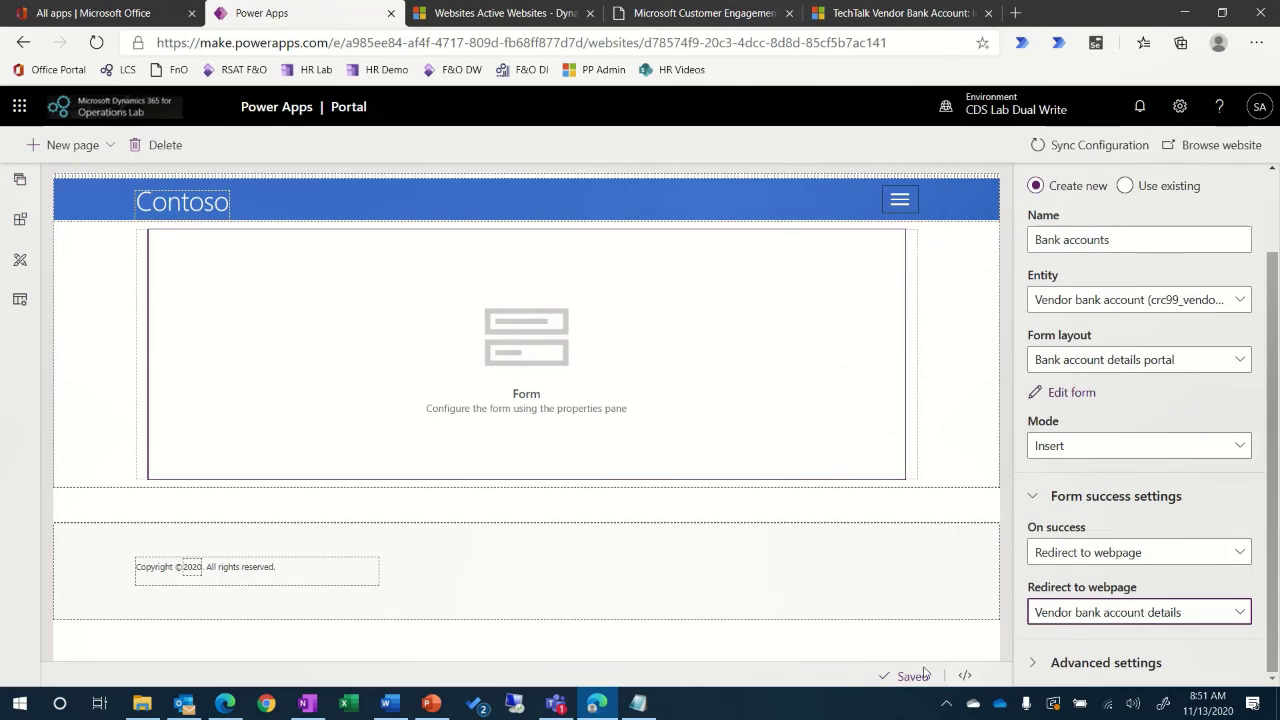
# - Check the form's captcha and entity permission settings, and sync the portal configuration
pyautogui.click(1105, 662)
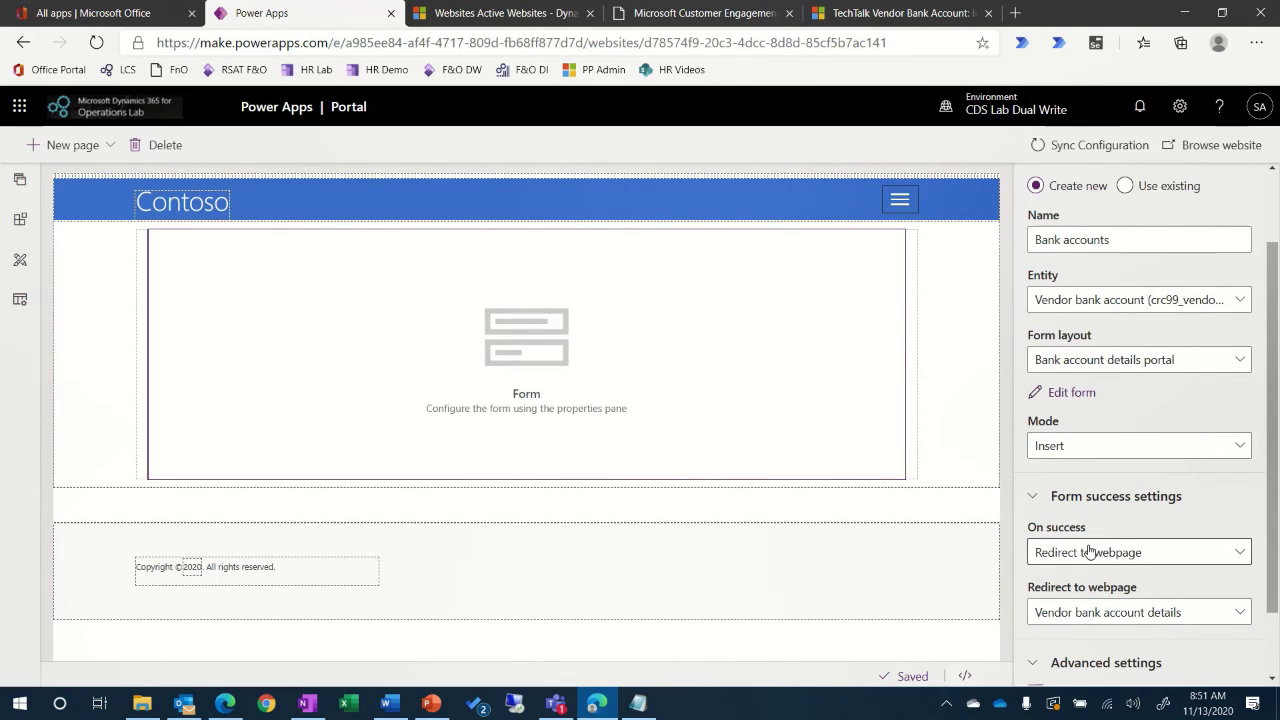
pyautogui.scroll(-2, 1100, 600)
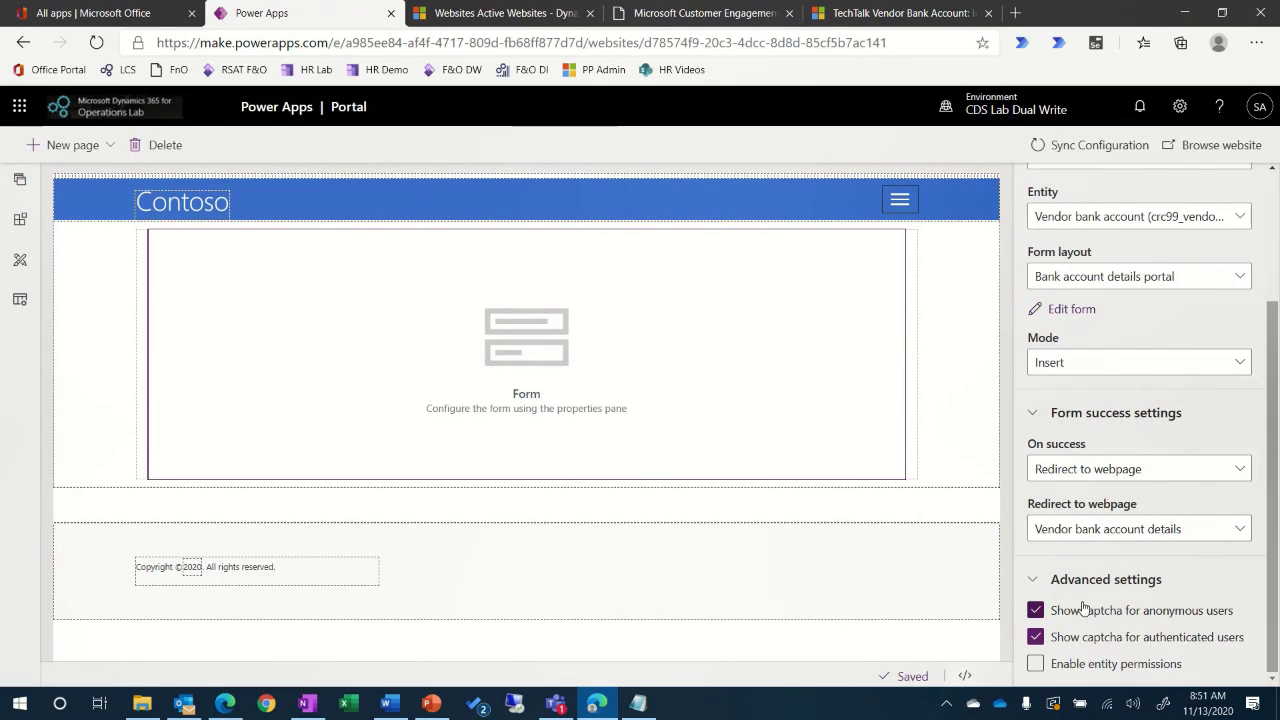
pyautogui.click(1079, 148)
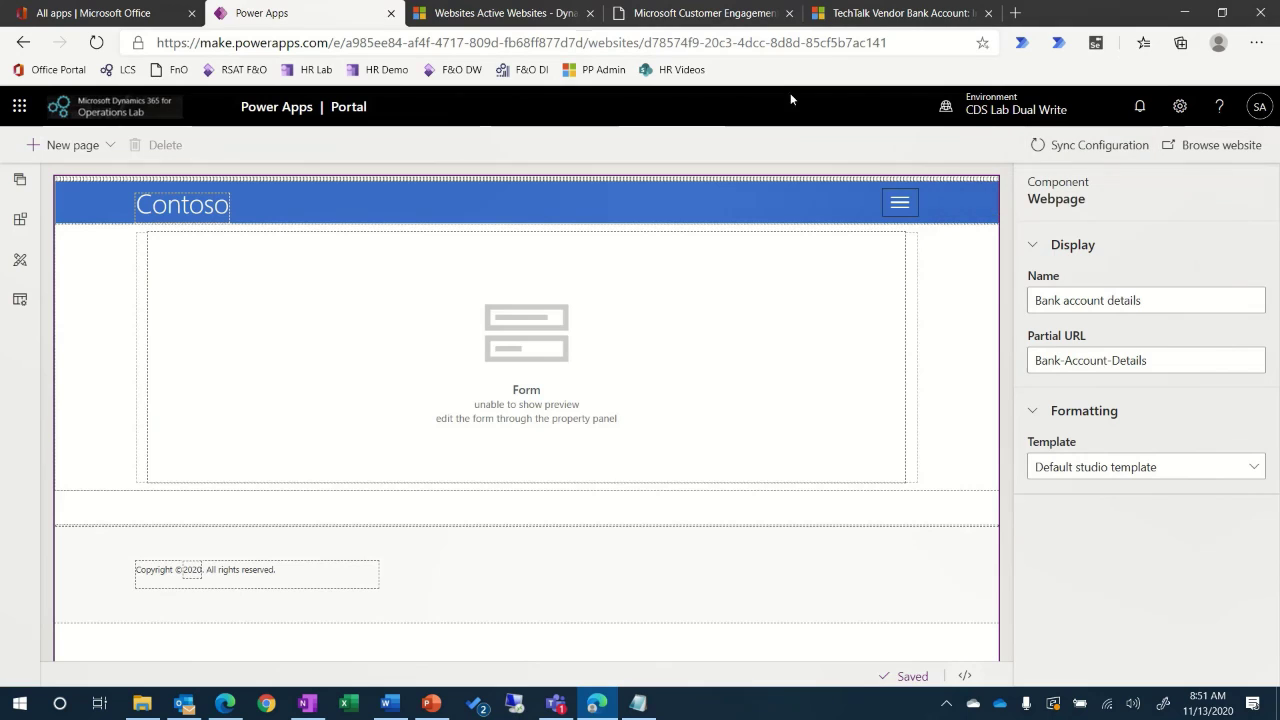
# - On the Vendor bank account details page, enable creating new records from the list using the Bank account details form
pyautogui.click(21, 181)
pyautogui.click(140, 590)
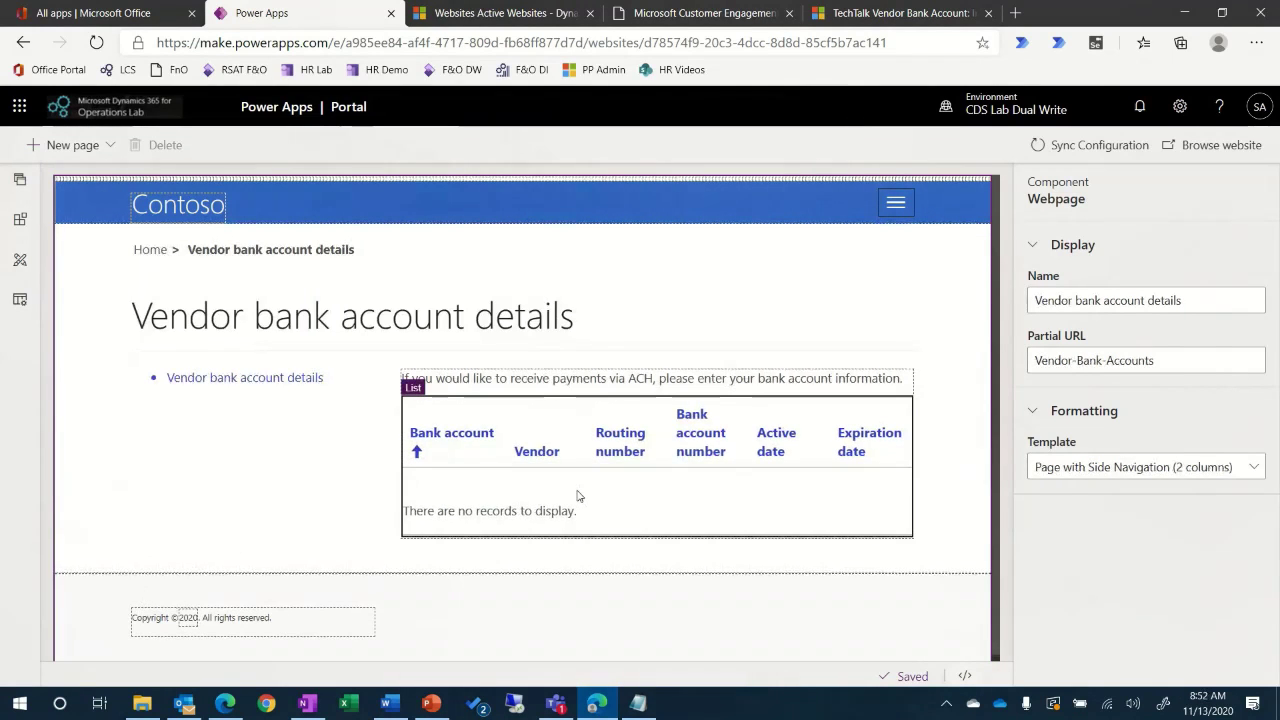
pyautogui.click(577, 496)
pyautogui.click(1251, 492)
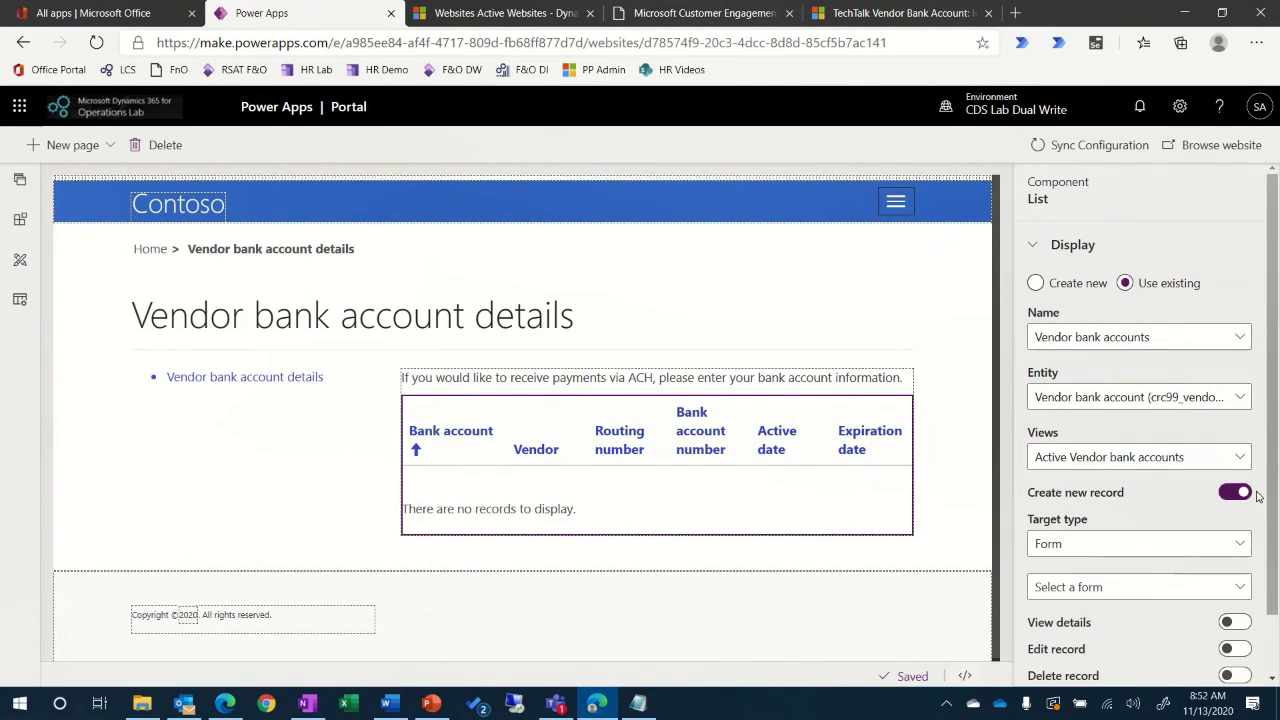
pyautogui.click(1237, 587)
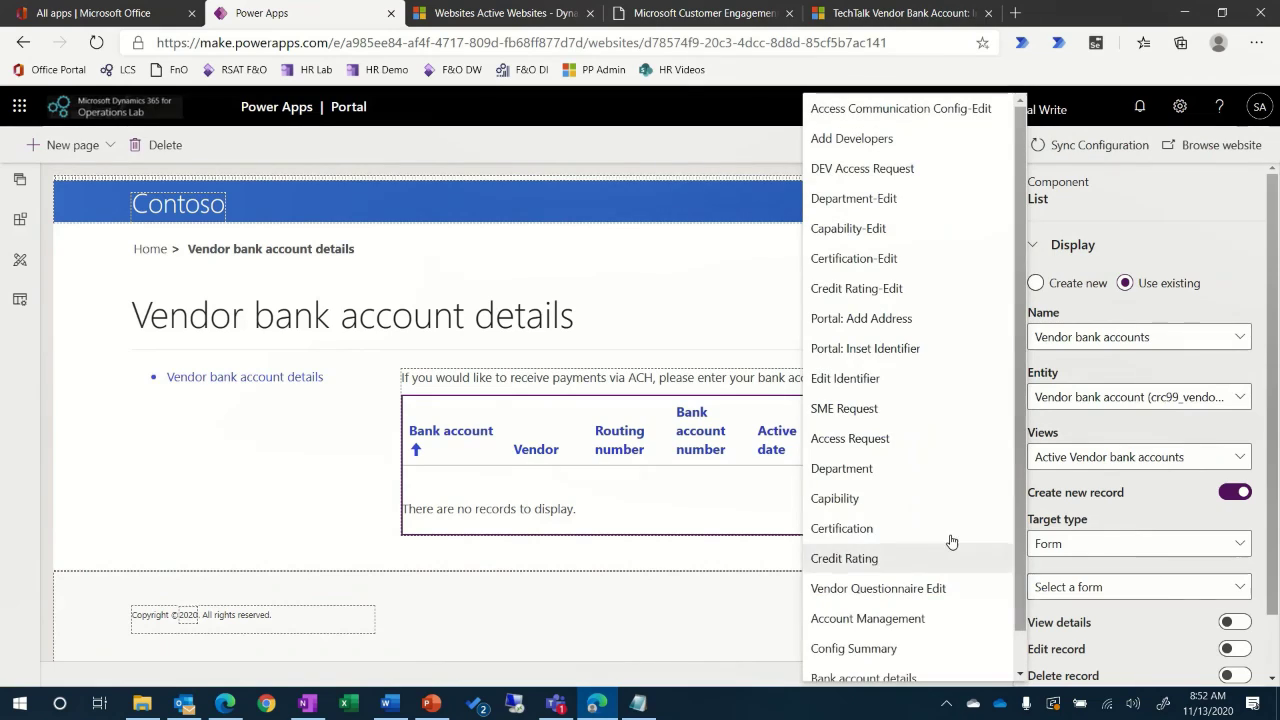
pyautogui.scroll(-1, 864, 410)
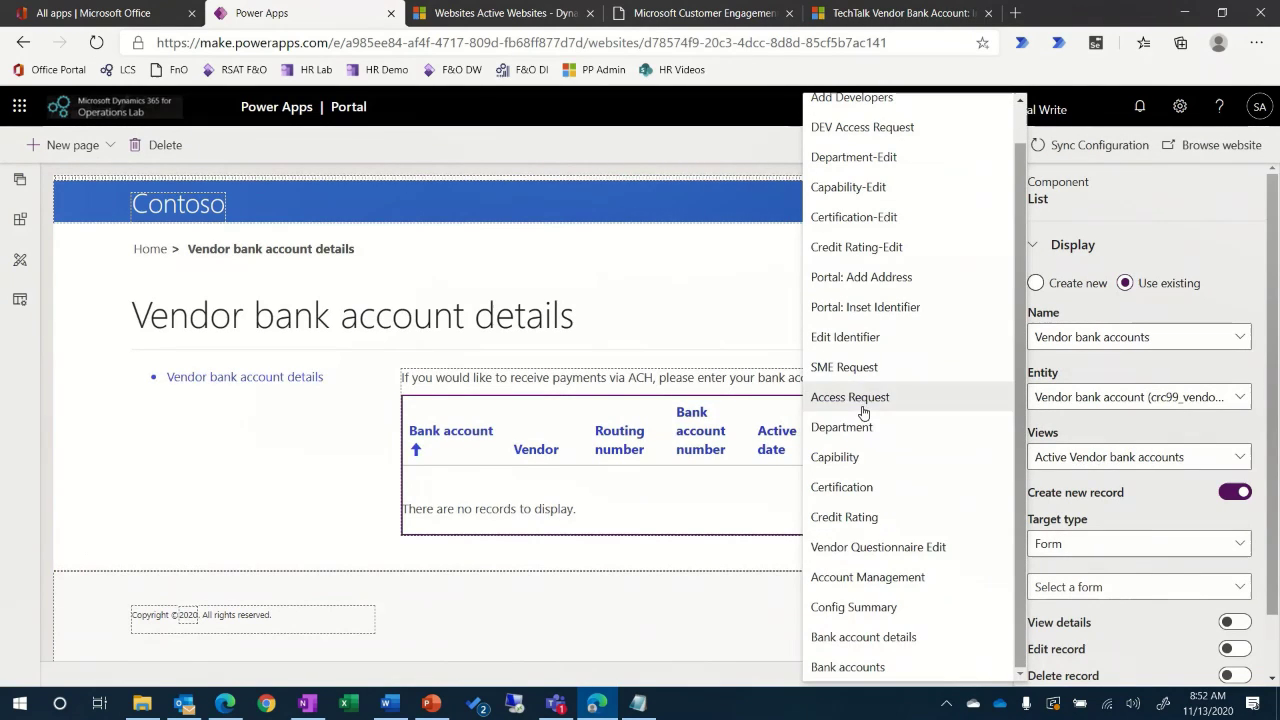
pyautogui.click(862, 638)
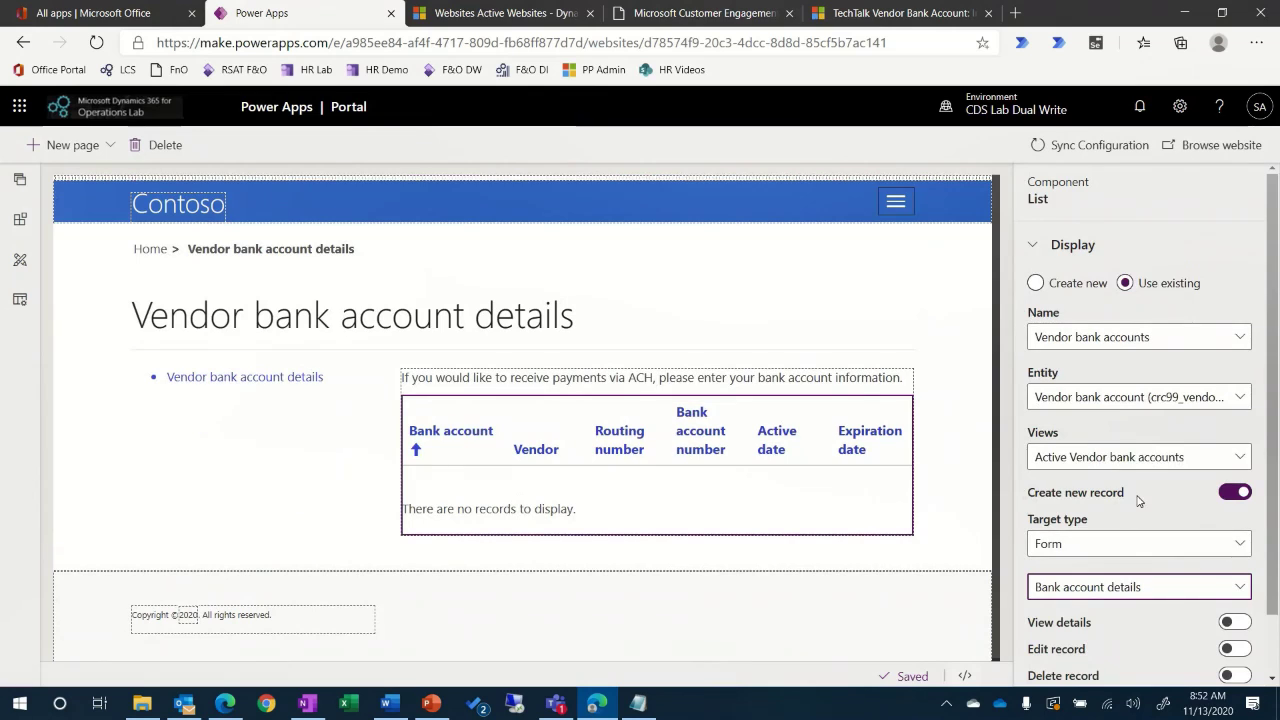
# - Review the list's remaining record actions and settings, and sync the portal configuration again
pyautogui.scroll(-1, 1138, 500)
pyautogui.click(1074, 662)
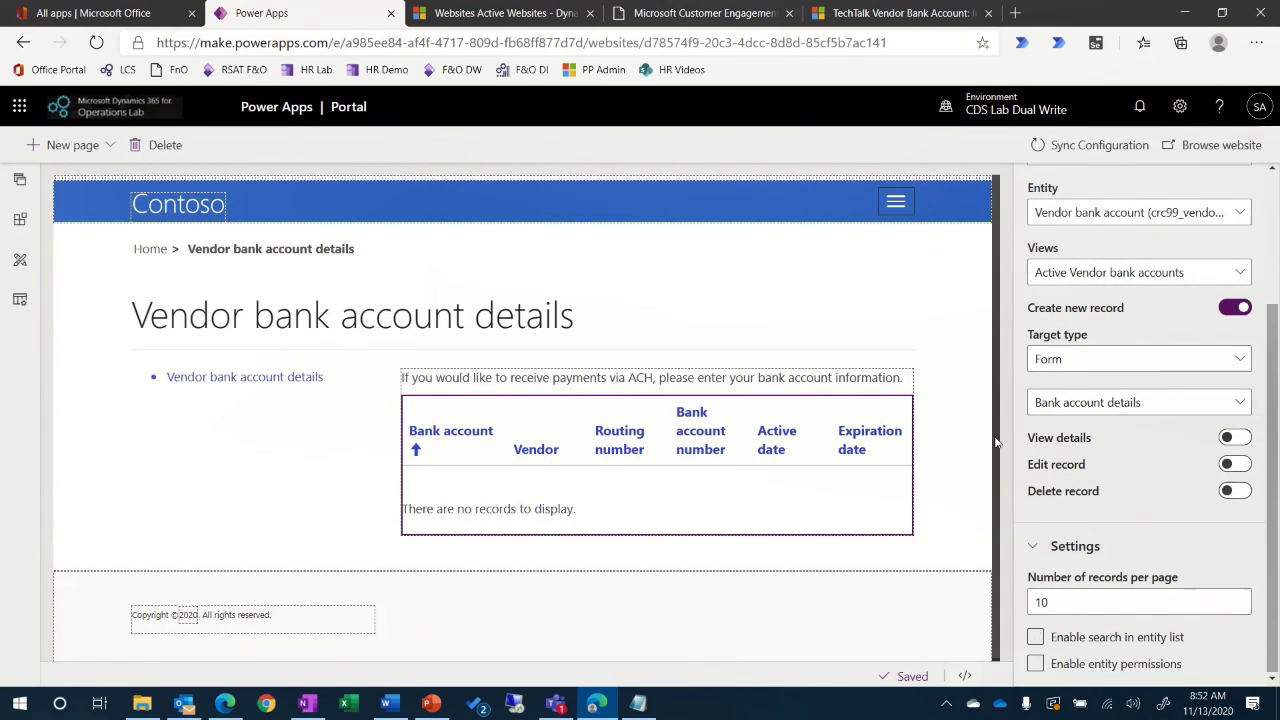
pyautogui.click(1082, 147)
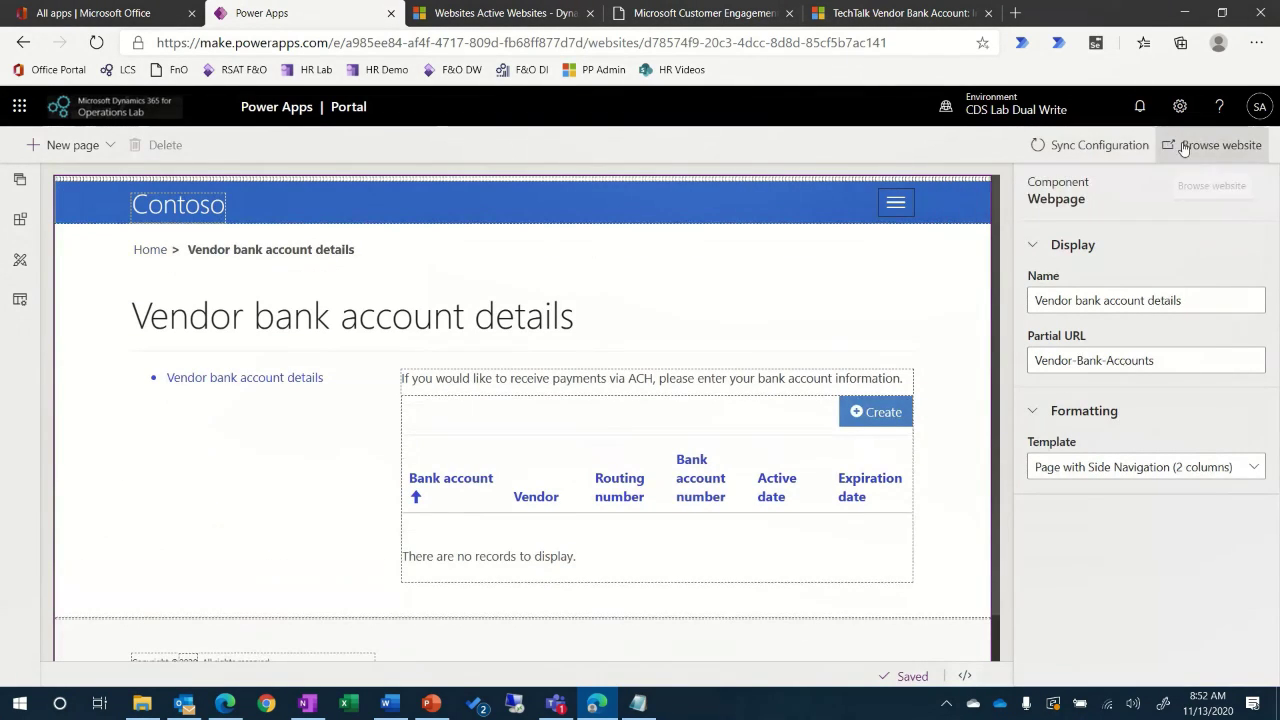
# - Browse the live Vendor bank account details page, examine the fields and captcha of its Create form, and close the form
pyautogui.click(1184, 146)
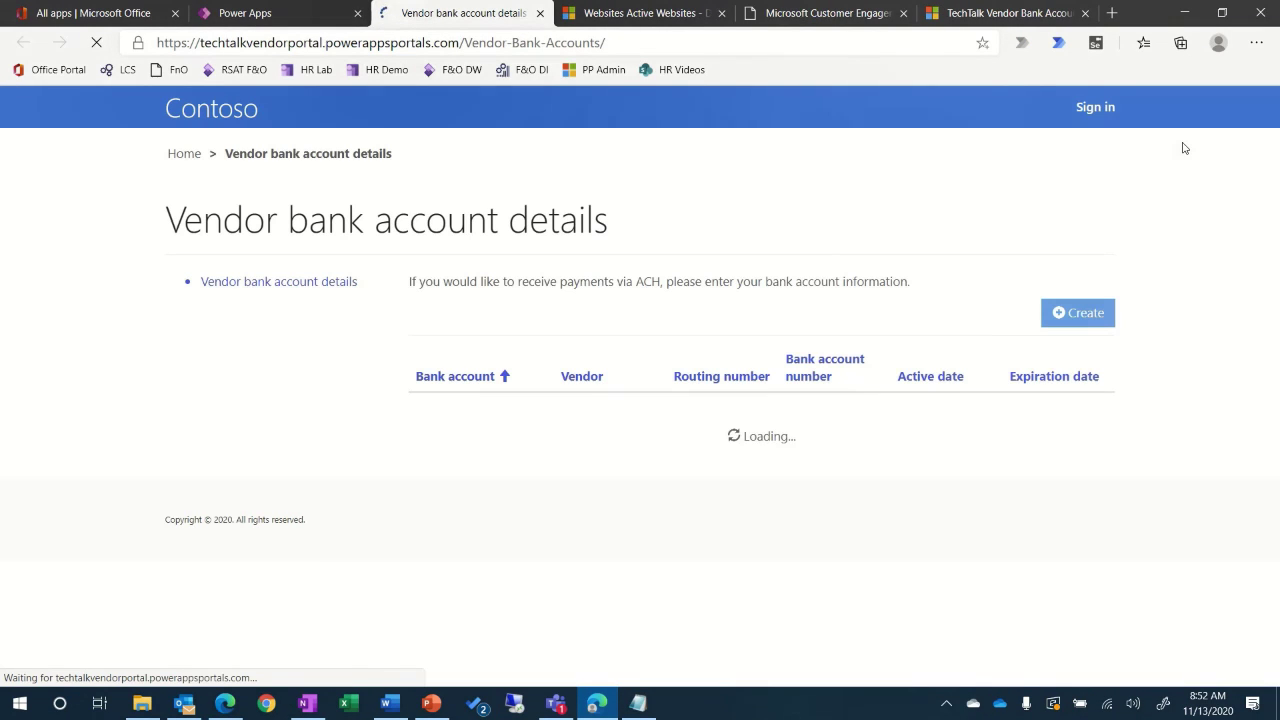
pyautogui.click(1078, 314)
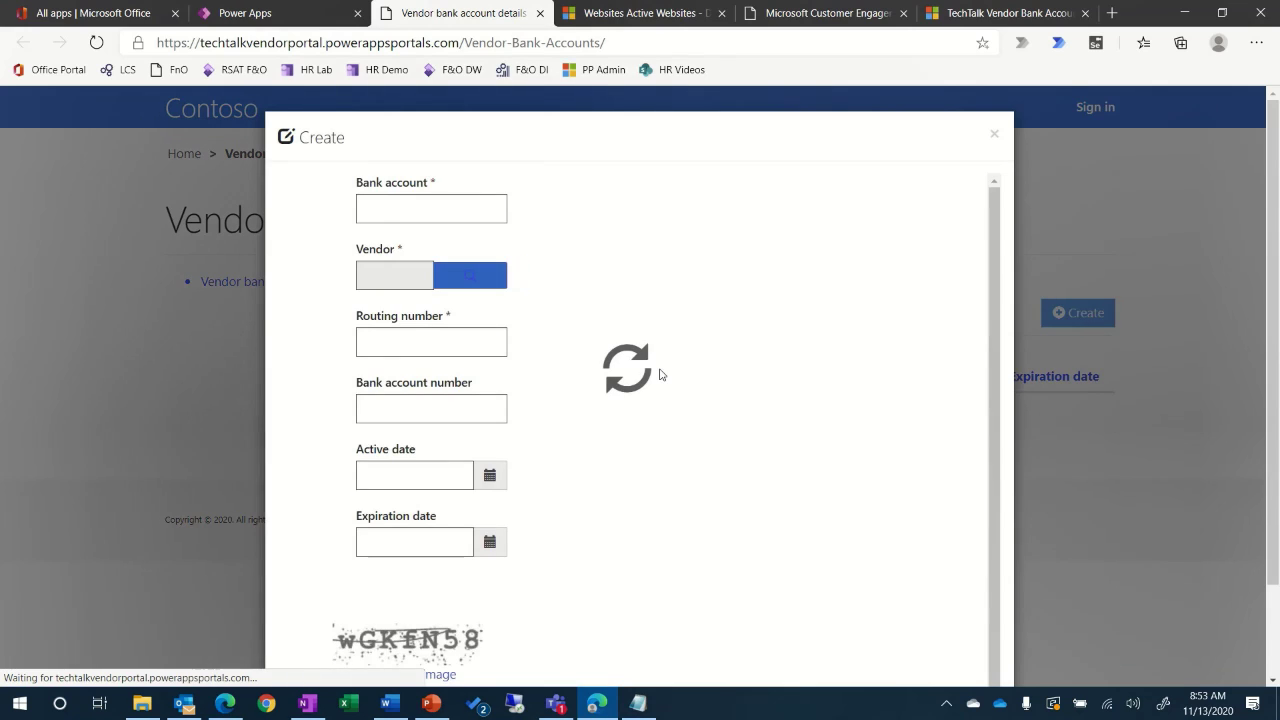
pyautogui.scroll(-2, 648, 408)
pyautogui.scroll(3, 648, 415)
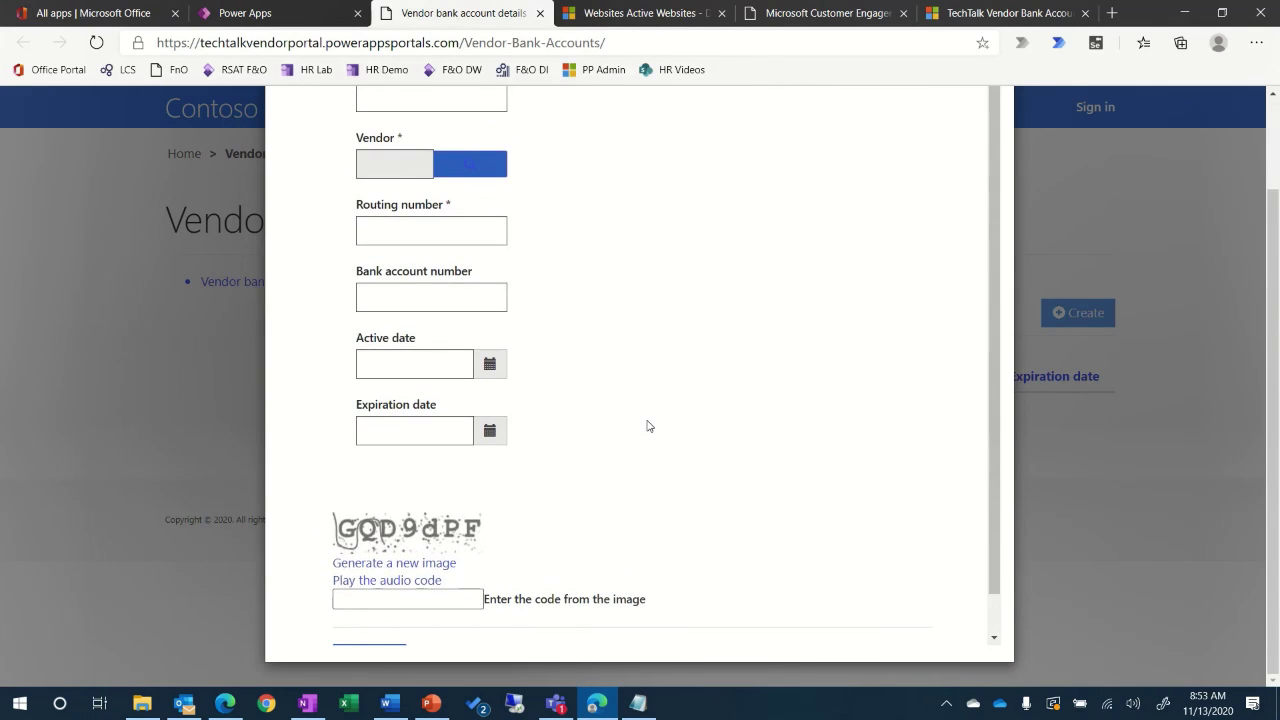
pyautogui.click(995, 113)
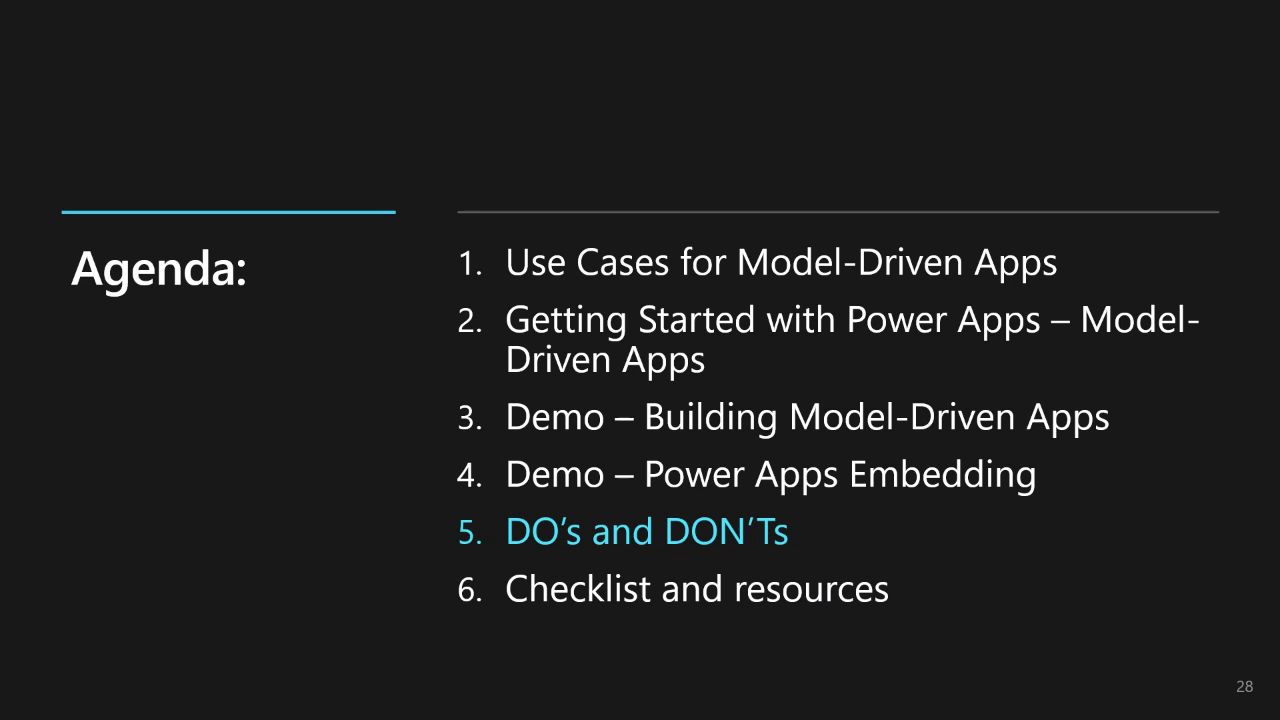
pyautogui.press('Right')
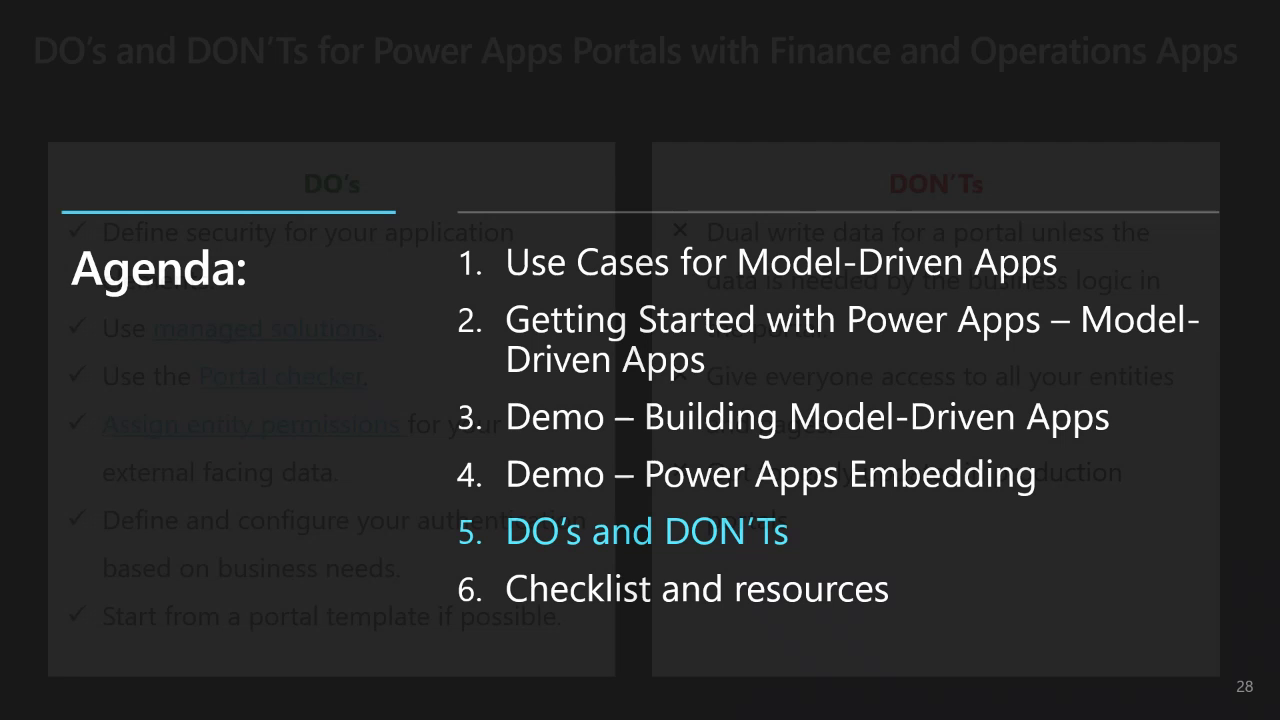